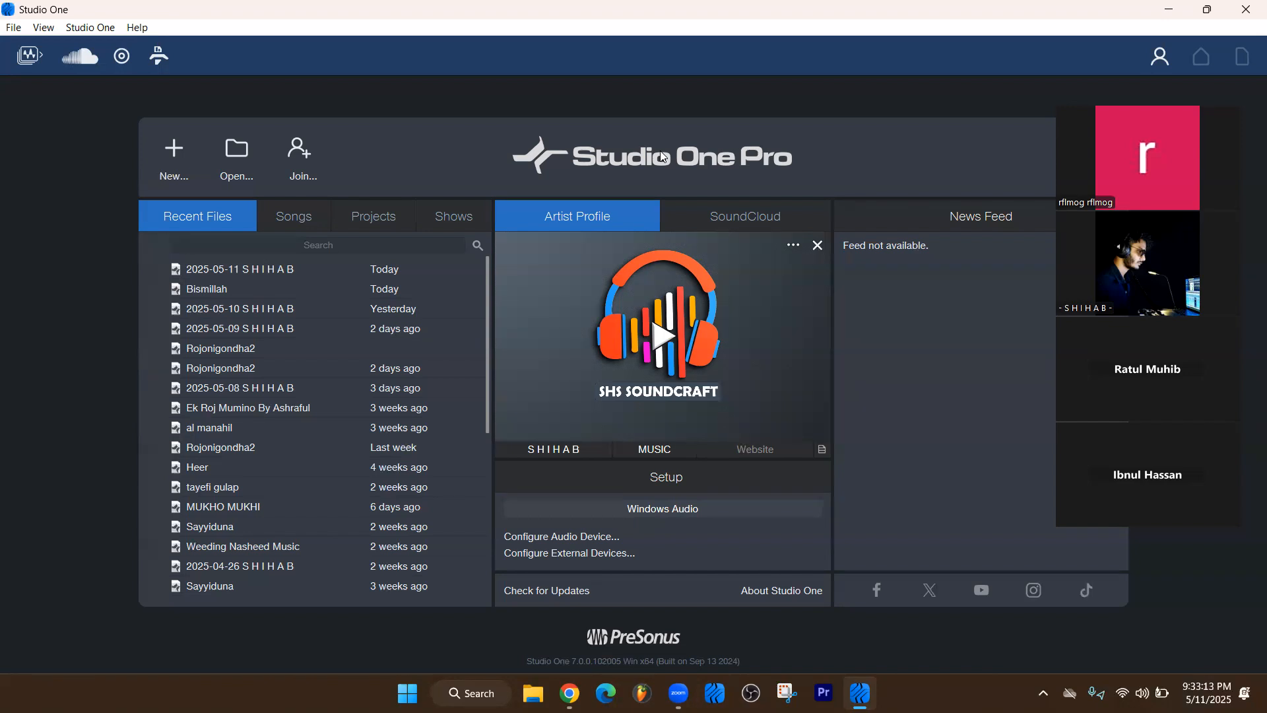
Step: Create a new song and hide the browser to leave the full arrangement area free
click(177, 150)
click(888, 523)
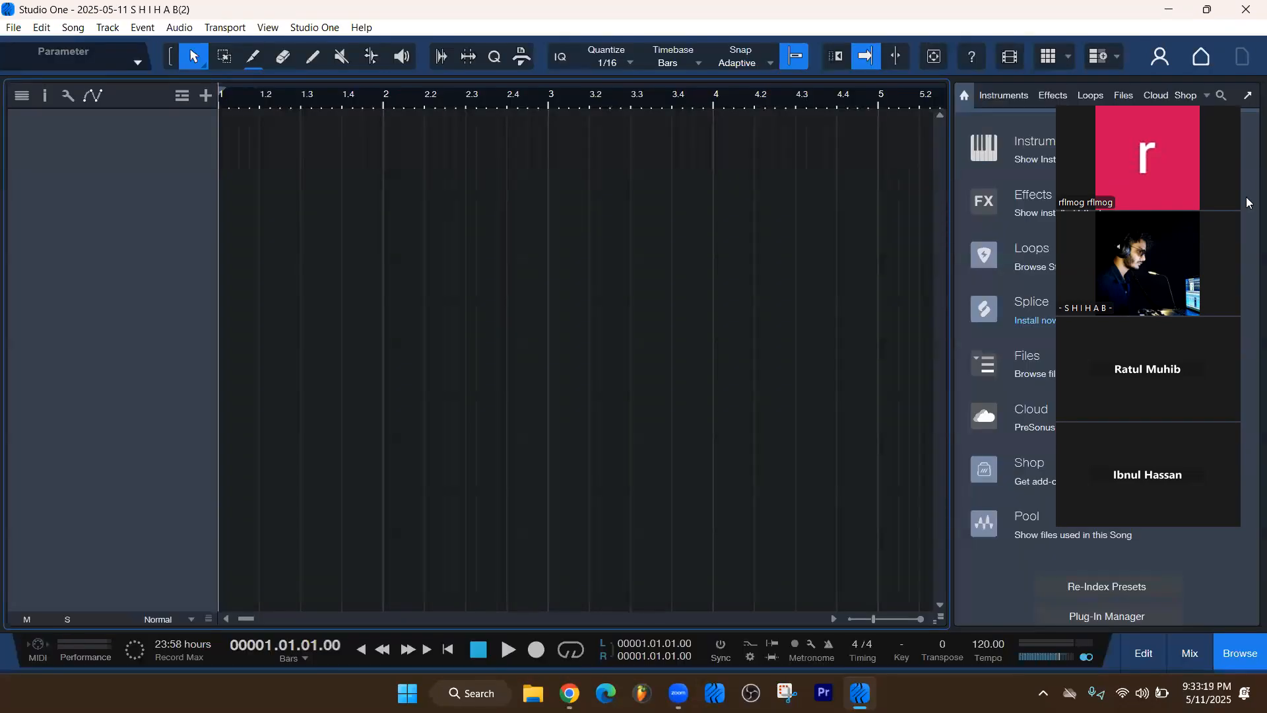
drag(1195, 98, 161, 161)
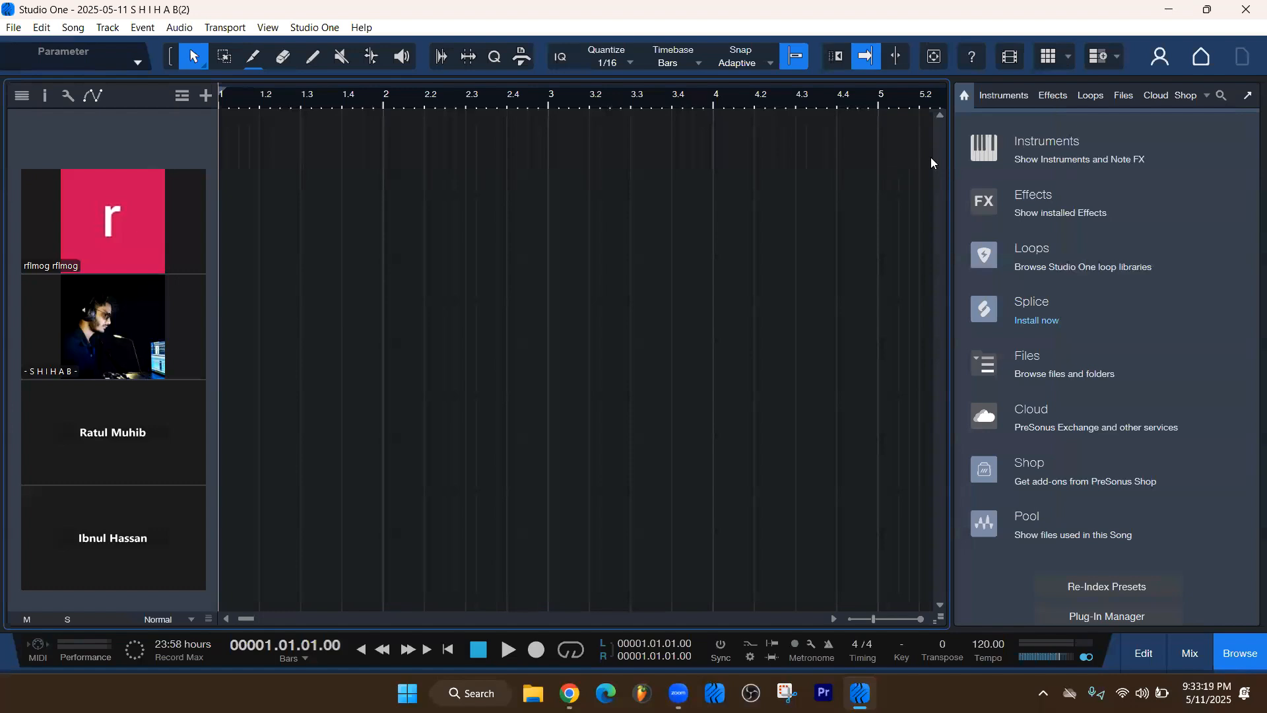
click(1247, 654)
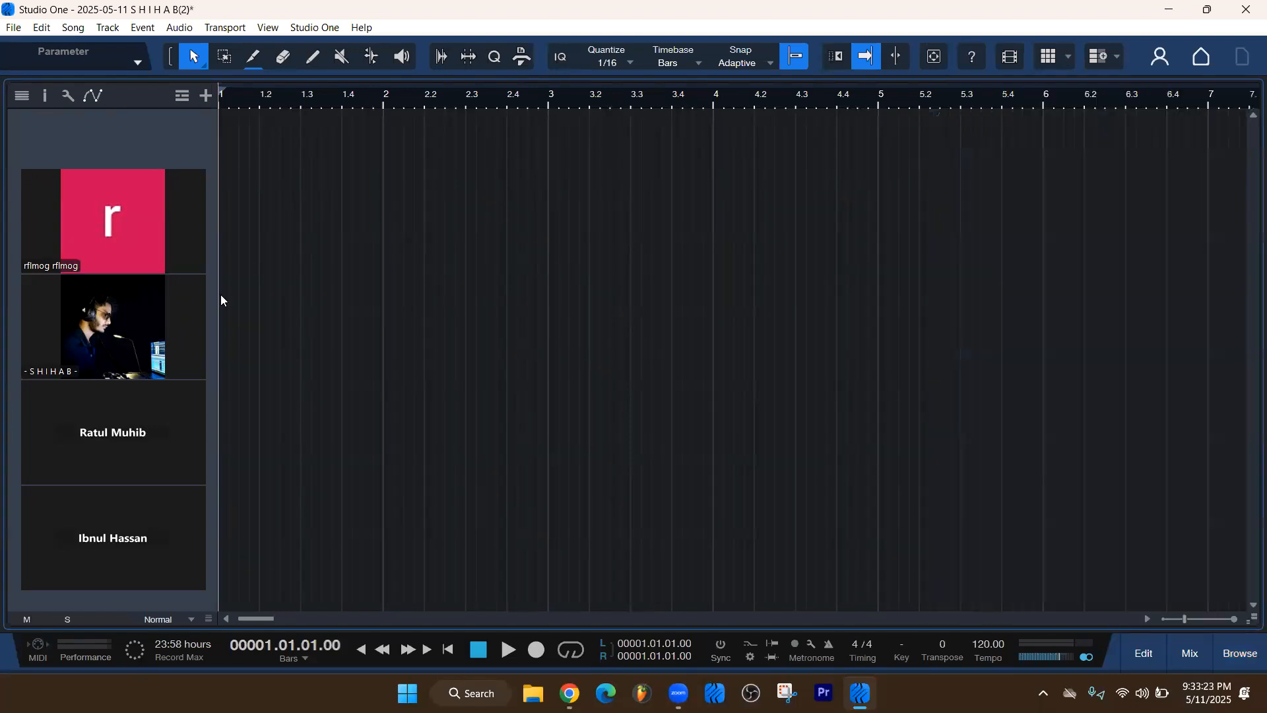
Step: Add an instrument track to the empty song
right_click(135, 121)
drag(148, 169, 824, 212)
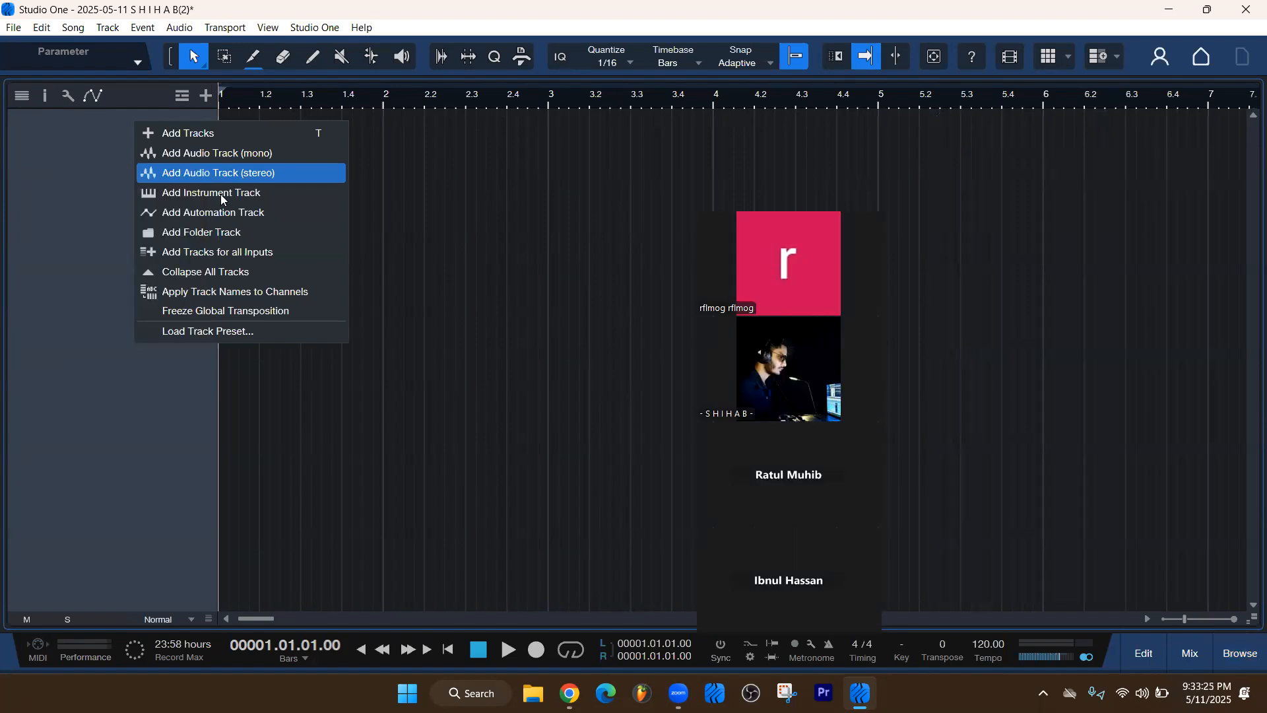
drag(833, 207, 1129, 144)
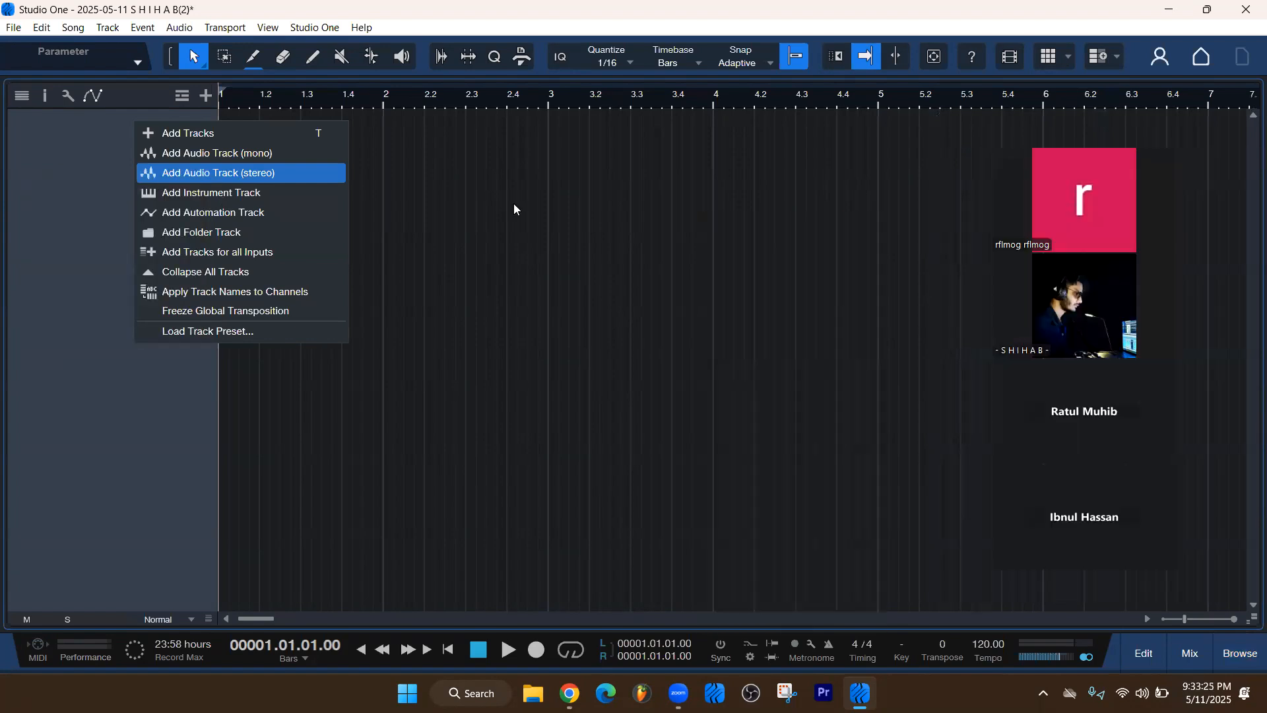
click(211, 192)
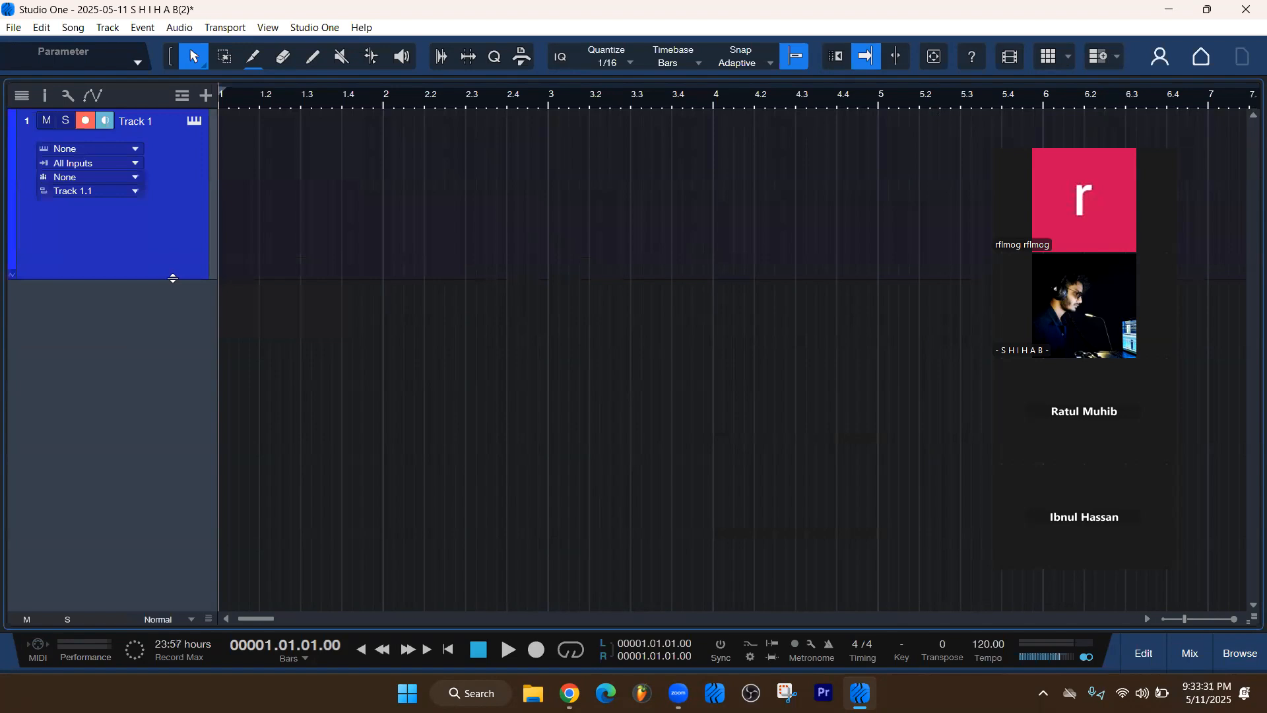
Step: Create a one-bar instrument part at bar 1 on Track 1 and open it in a detached note editor
double_click(262, 188)
double_click(314, 181)
drag(870, 273, 973, 168)
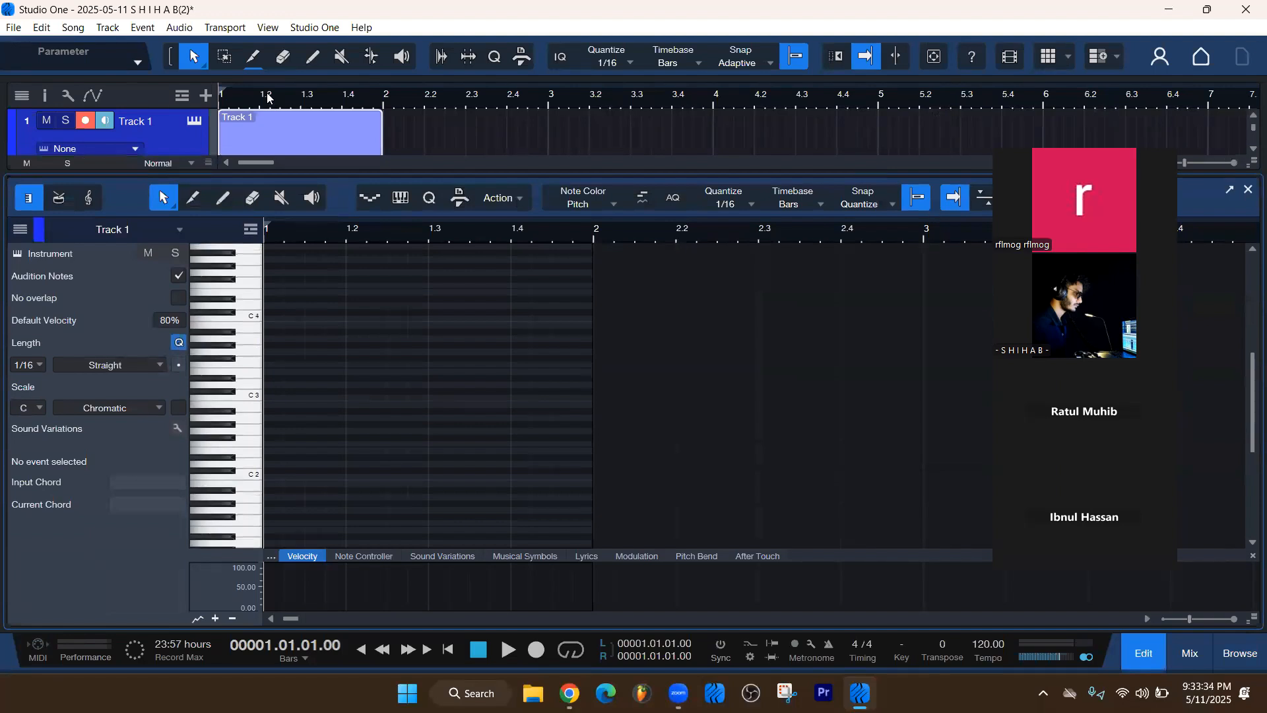
key(shift+F2)
drag(267, 73, 272, 627)
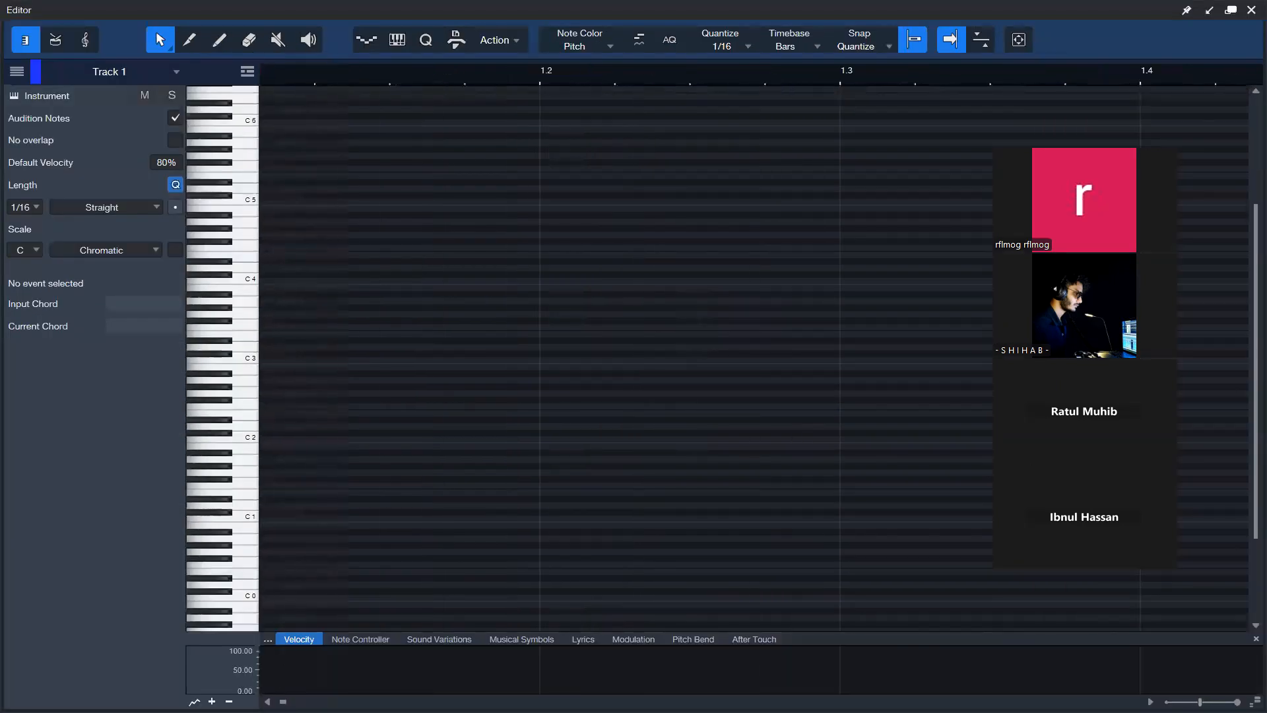
drag(283, 701, 280, 701)
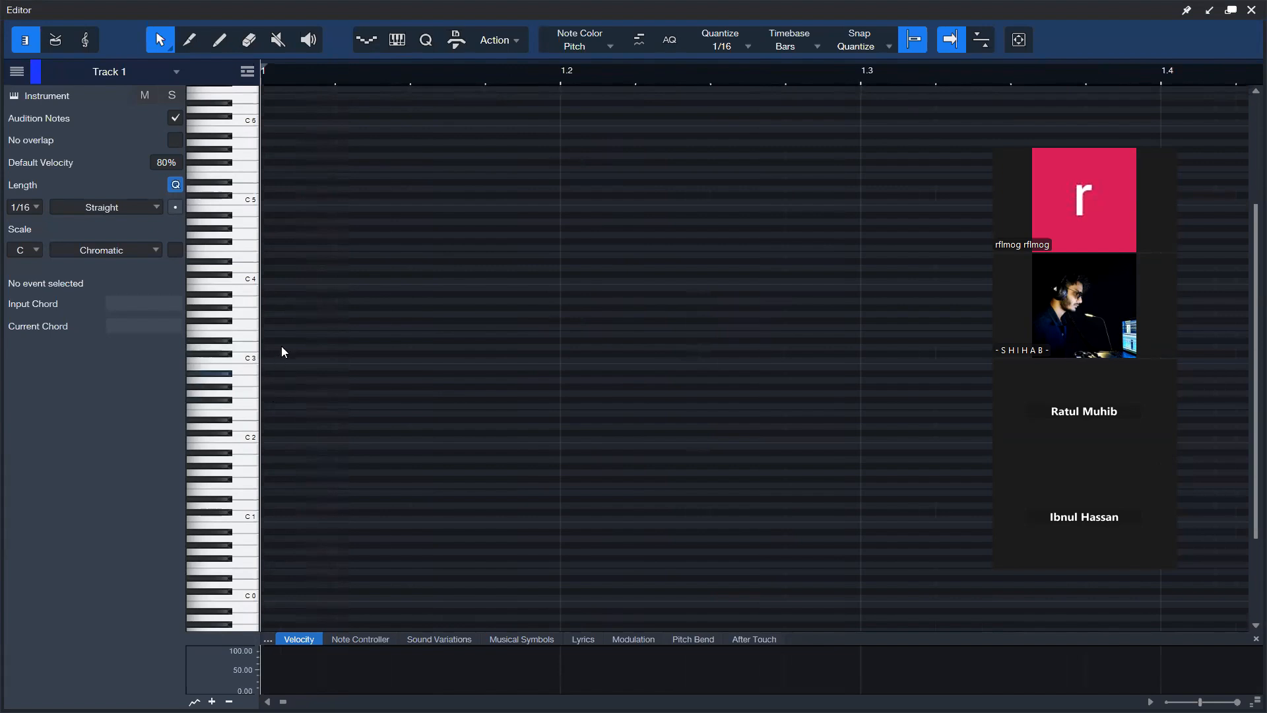
scroll(376, 362, up, 4)
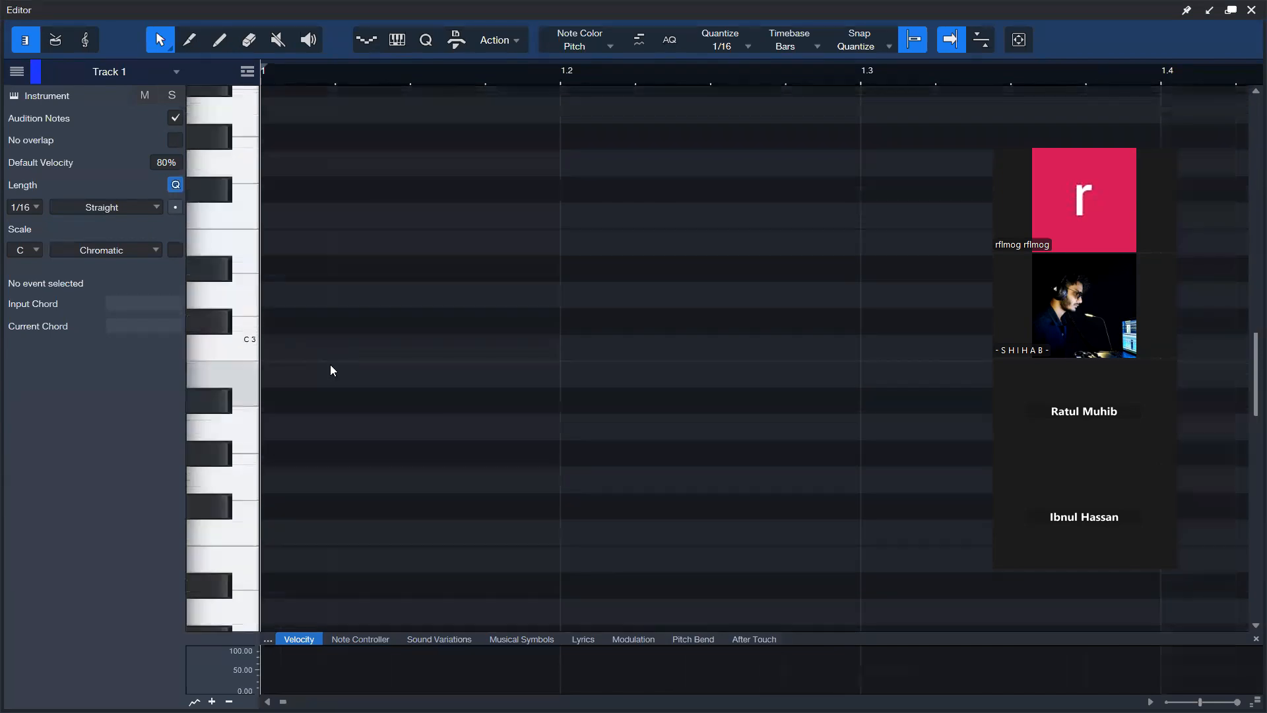
scroll(328, 368, up, 1)
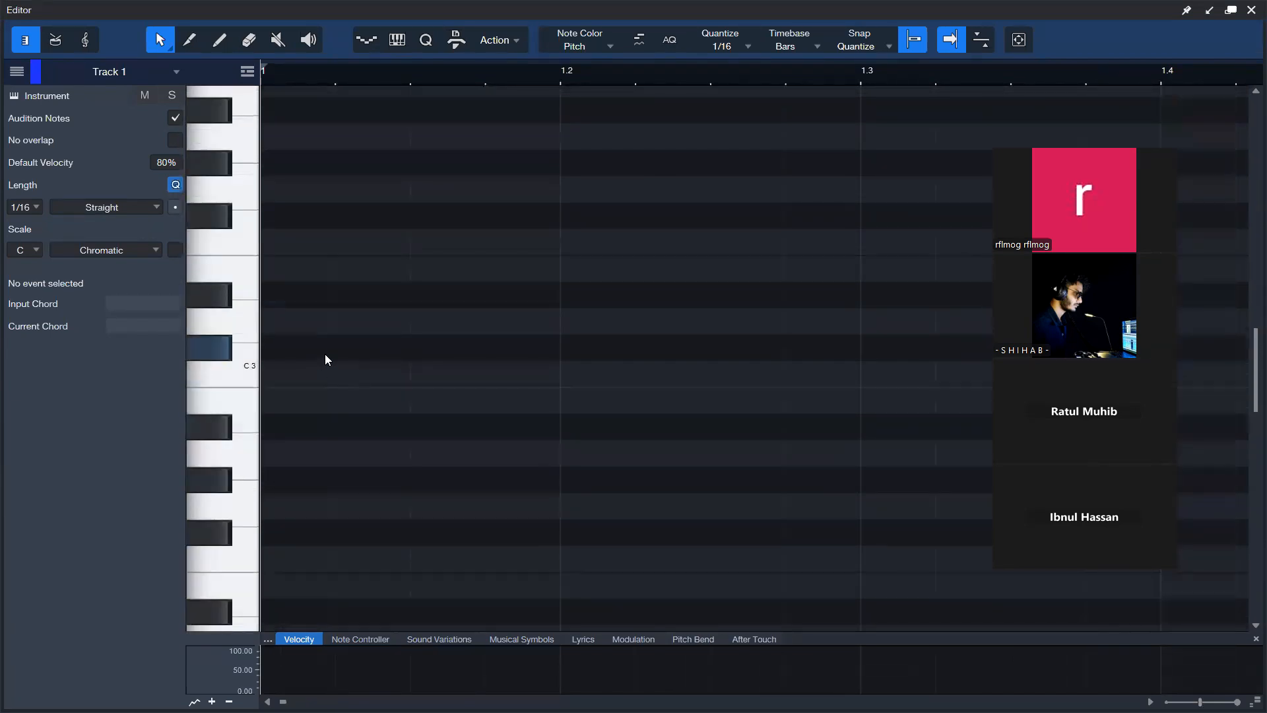
scroll(324, 354, up, 1)
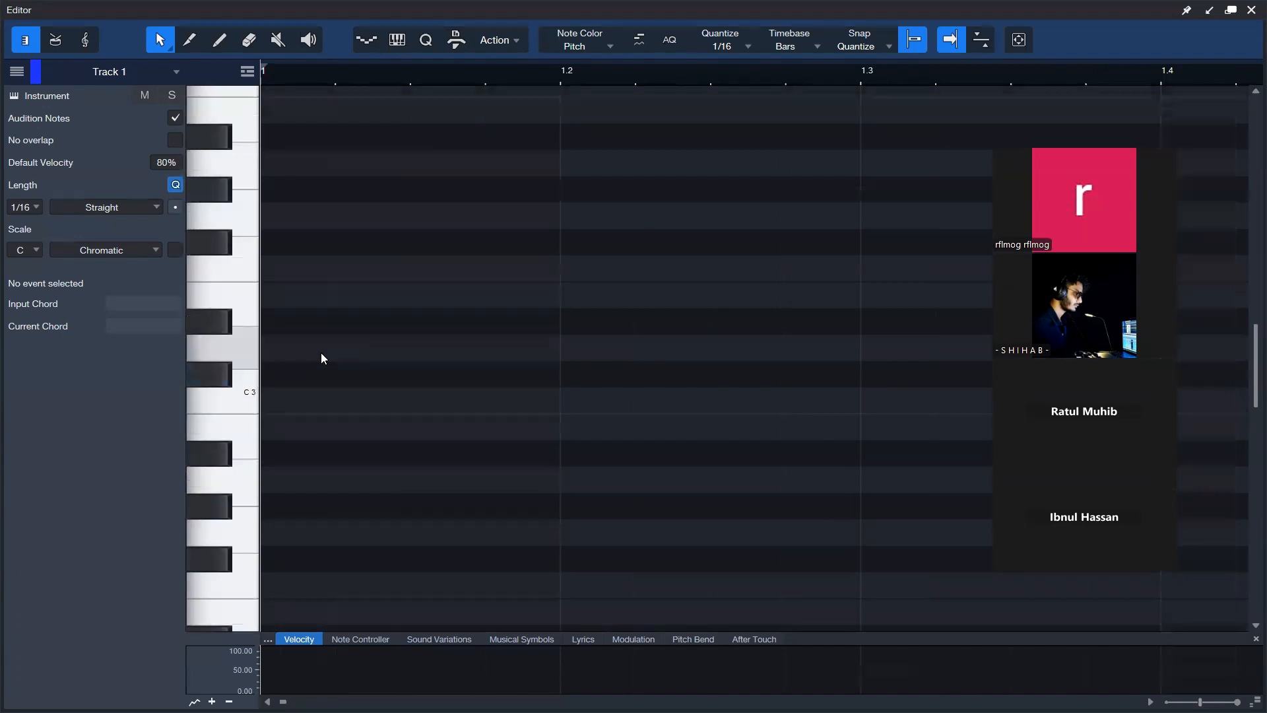
scroll(323, 351, up, 3)
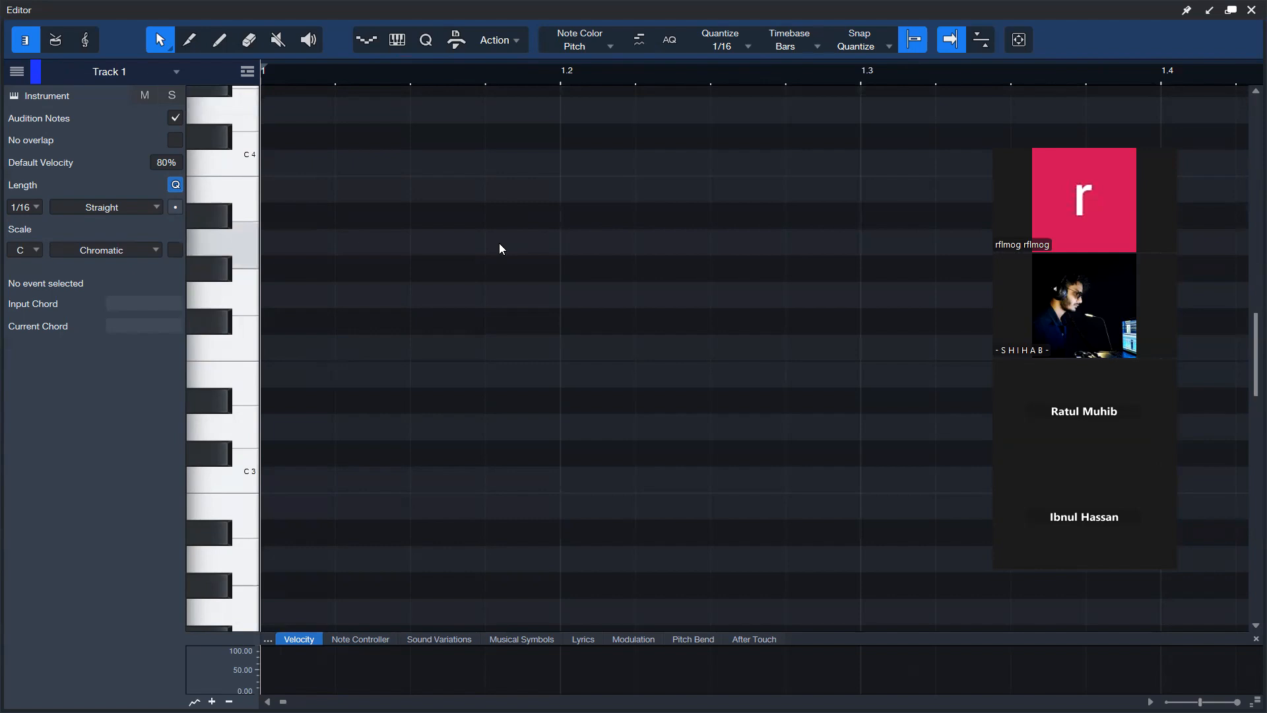
scroll(434, 345, up, 1)
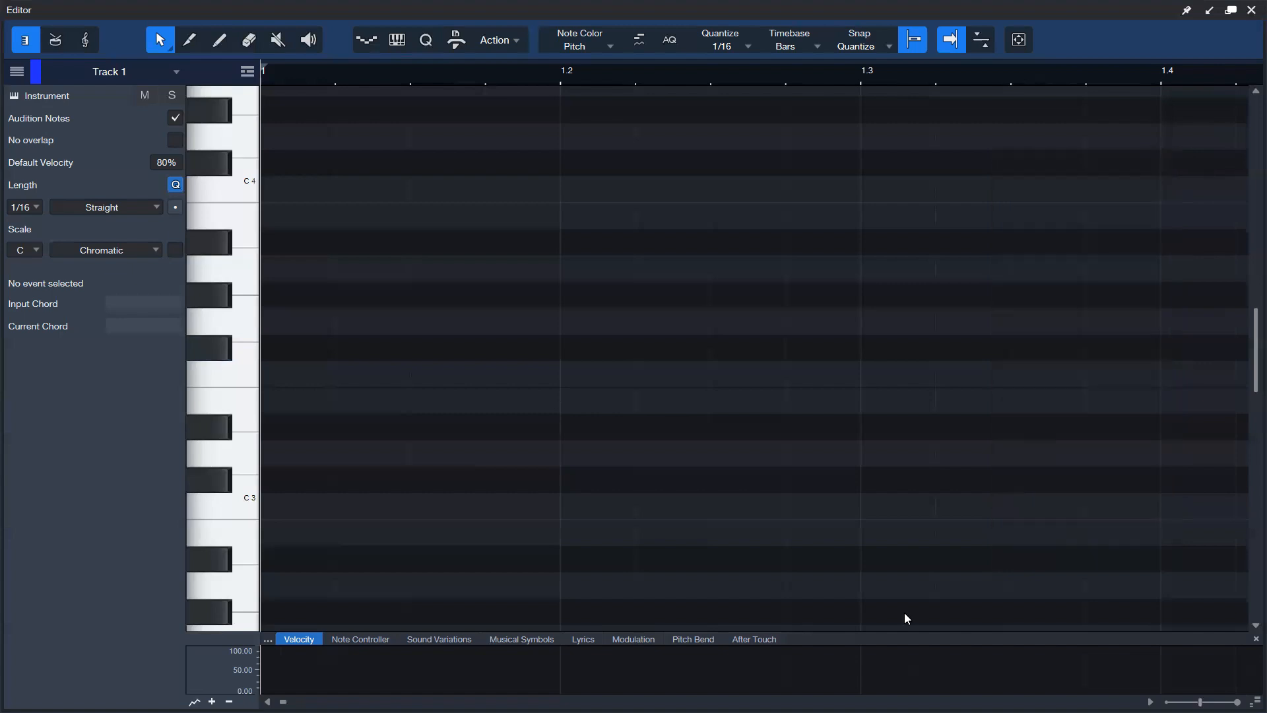
Step: Close and reopen the Track 1 part's note editor, dock it in the main window and detach it again
key(F2)
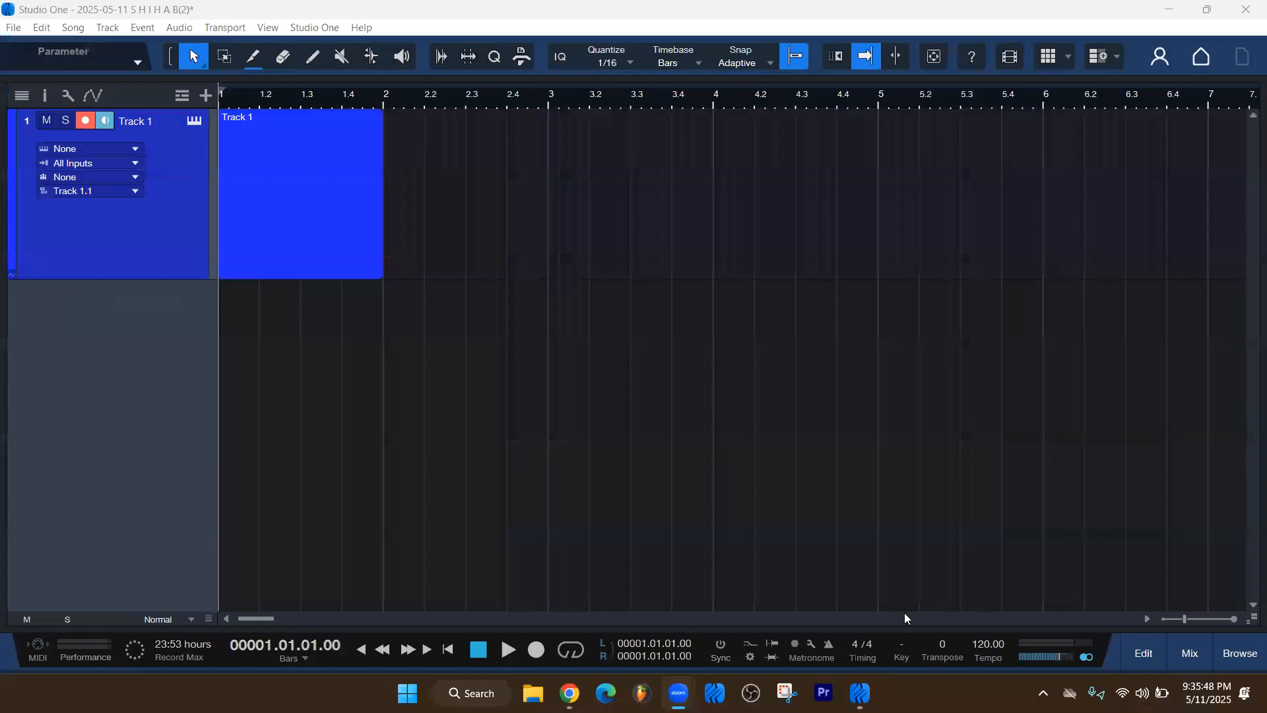
double_click(262, 192)
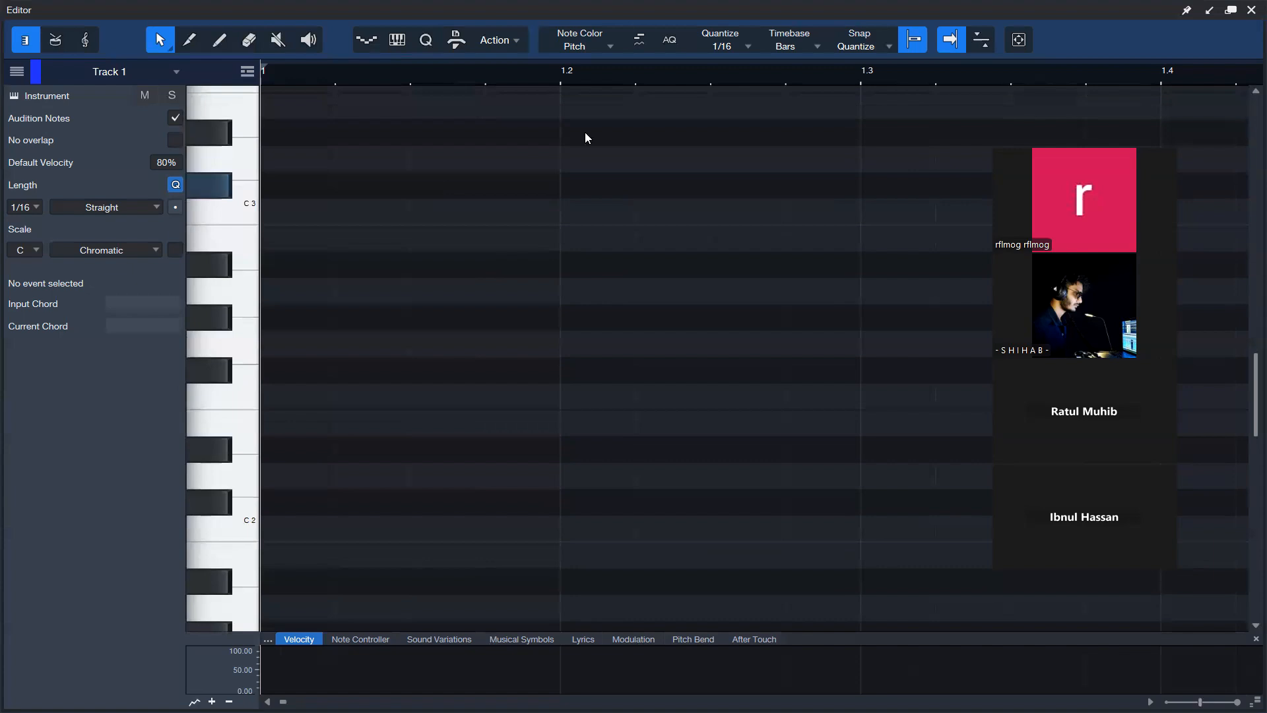
click(1210, 11)
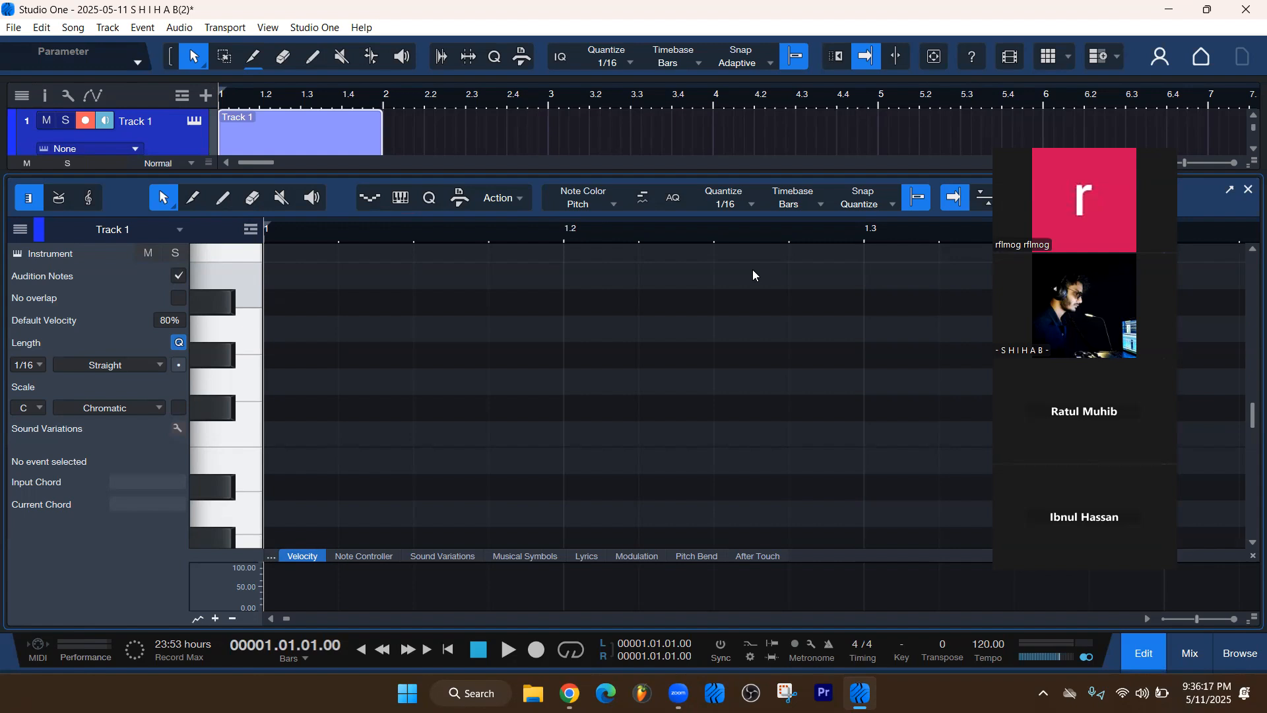
click(1229, 190)
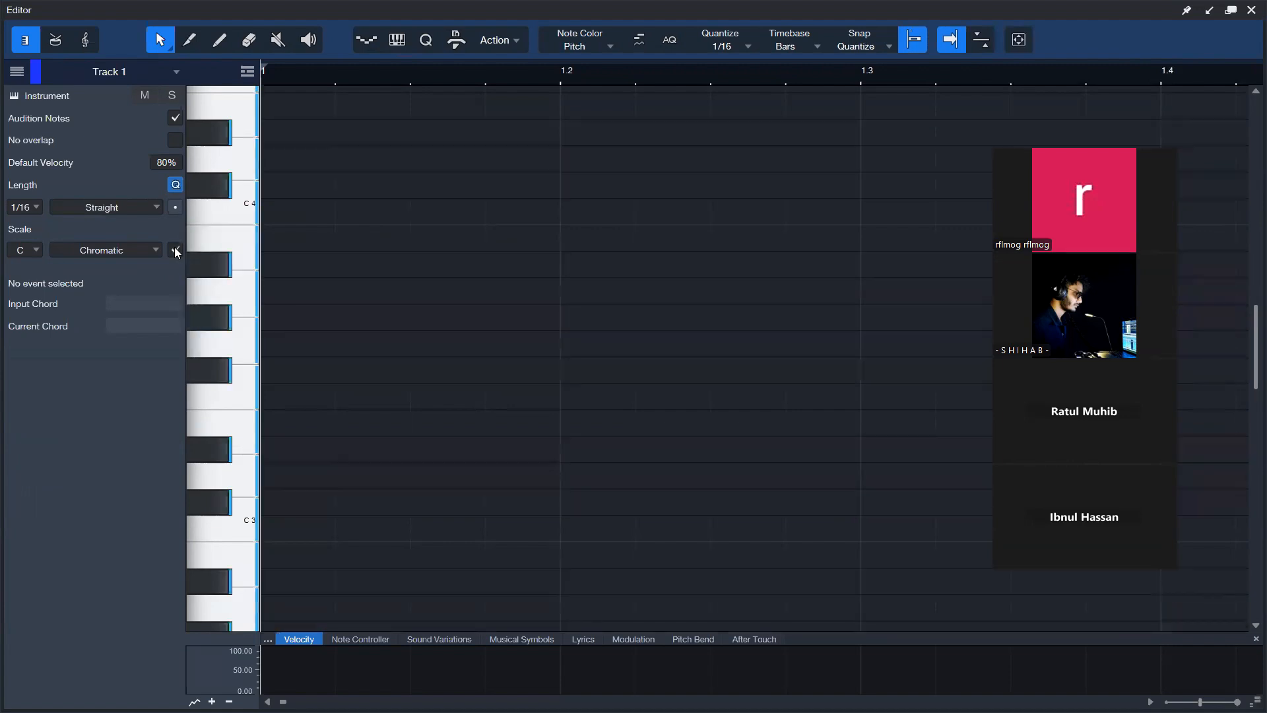
Step: Draw one-beat notes on C3, D3 and D#3, all starting at the beginning of bar 1
scroll(357, 259, up, 4)
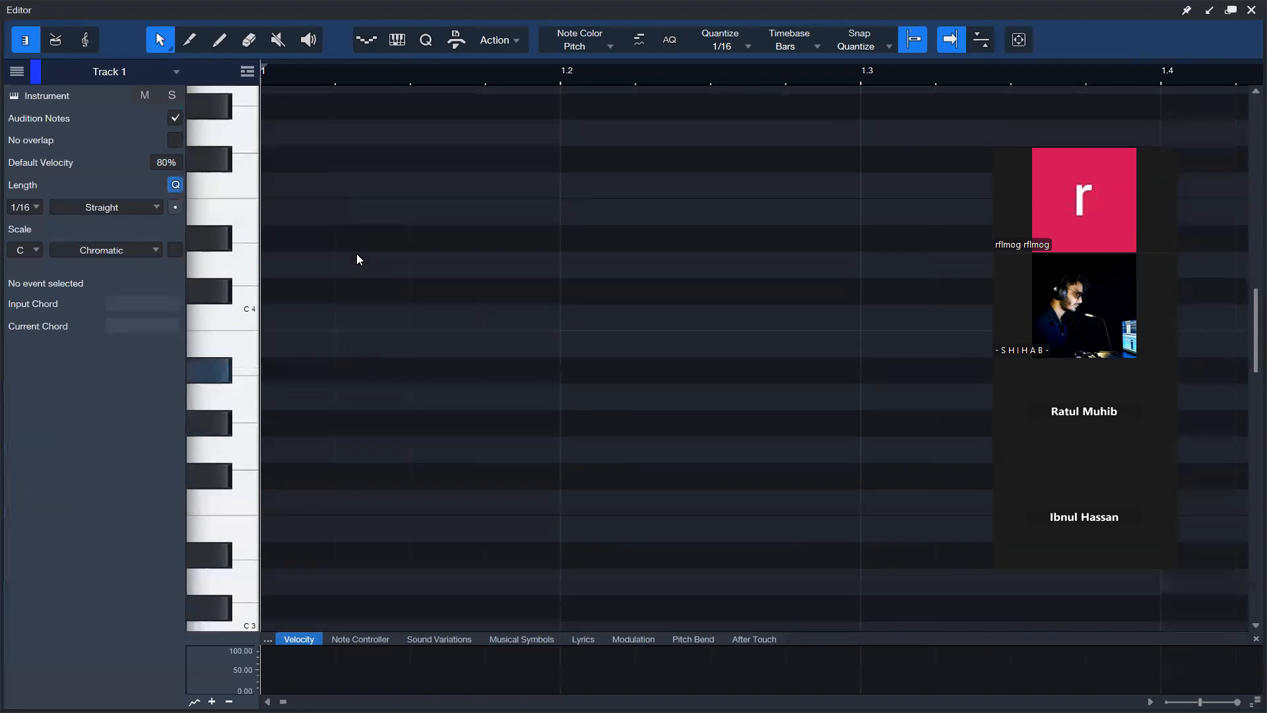
scroll(357, 259, down, 1)
scroll(357, 259, up, 1)
scroll(359, 256, down, 6)
drag(279, 476, 561, 473)
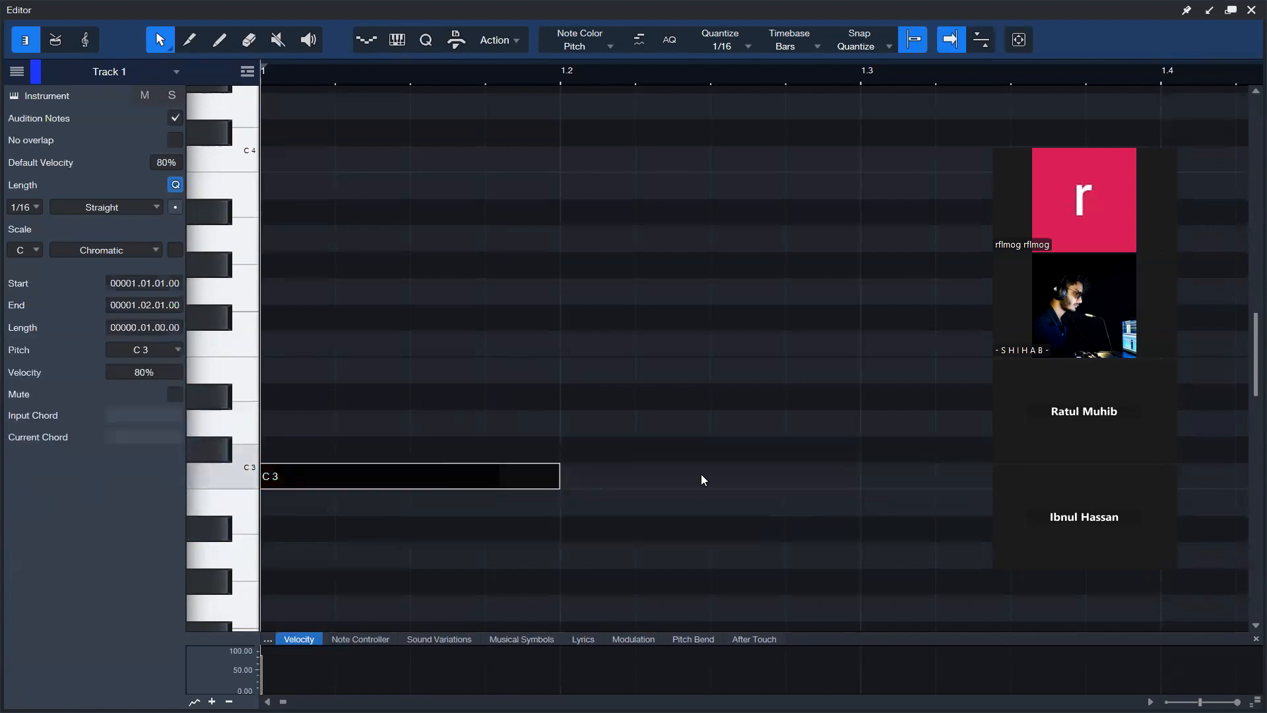
drag(793, 442, 350, 444)
drag(272, 423, 531, 422)
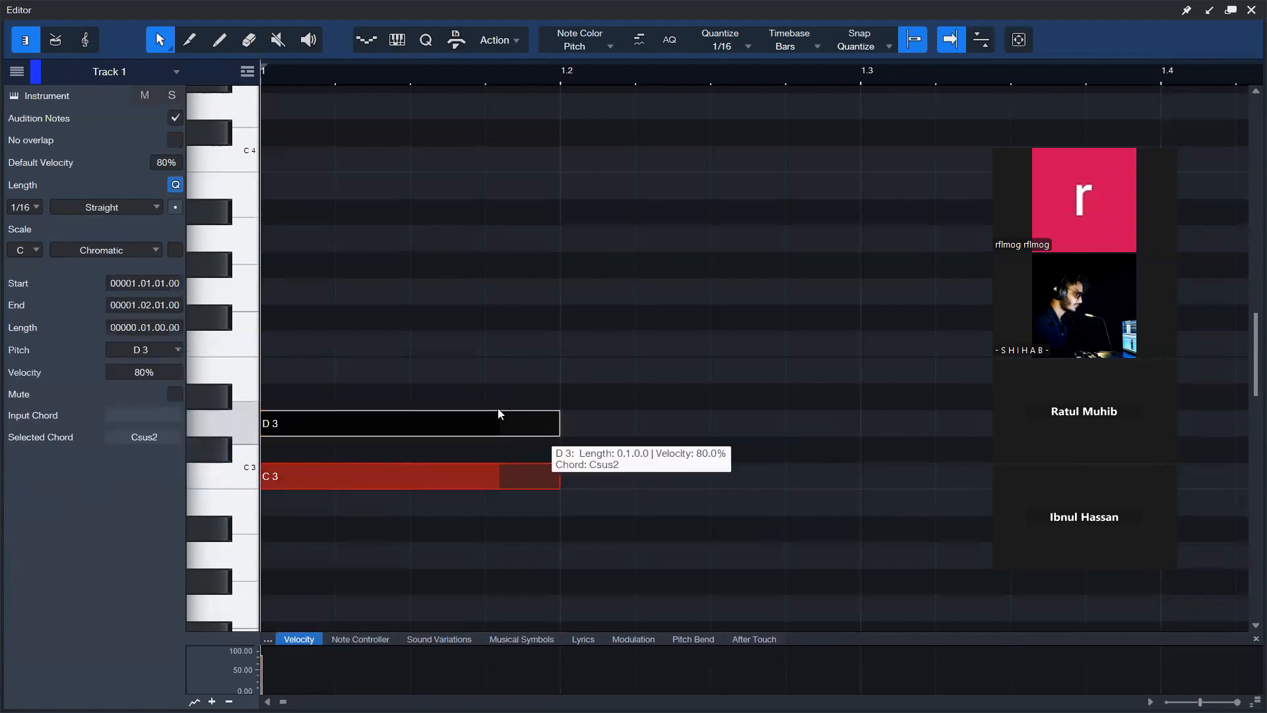
drag(285, 395, 551, 400)
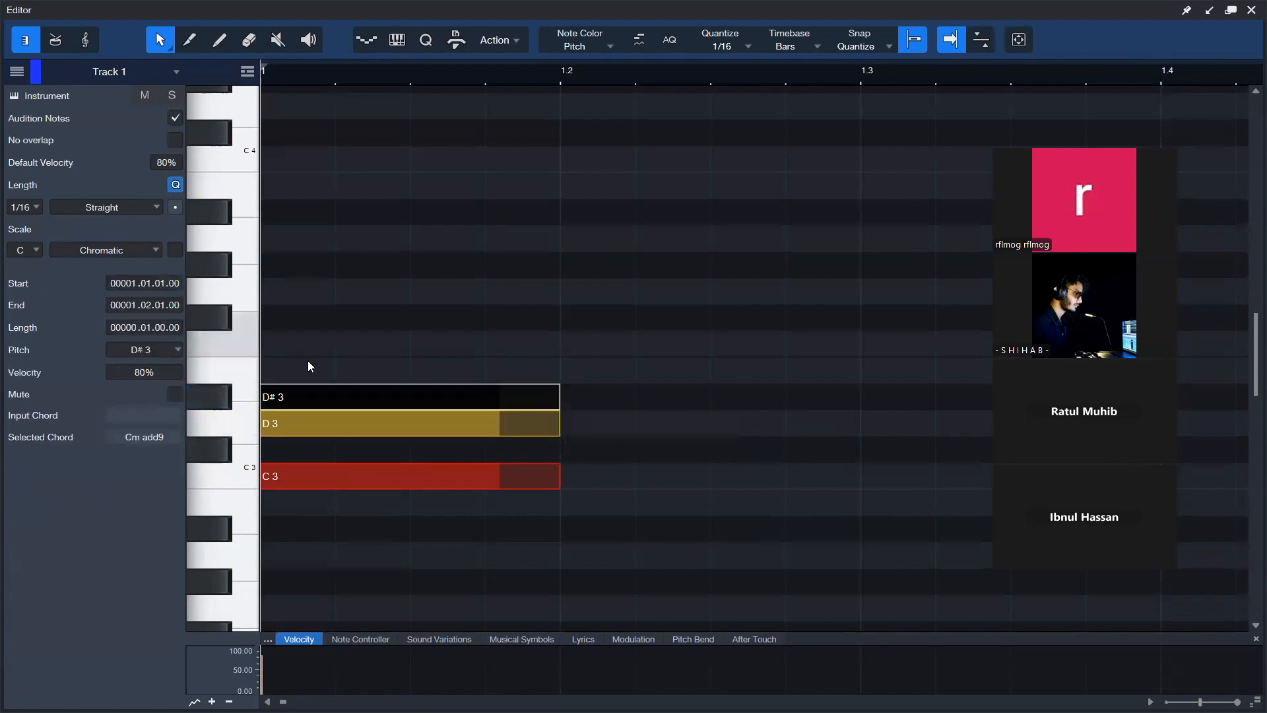
Step: Add one-beat notes on F3, G3, G#3 and A#3 at the start of bar 1, stacked above D#3
click(380, 365)
drag(273, 340, 559, 344)
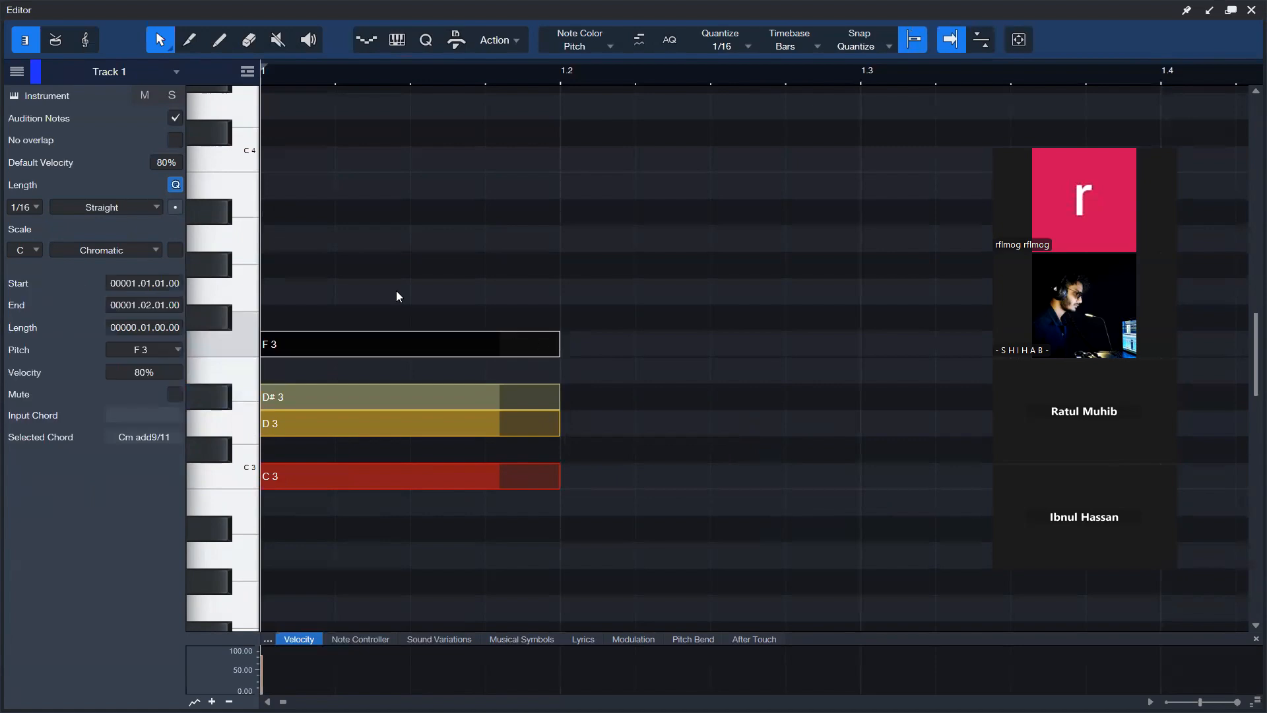
drag(274, 291, 543, 301)
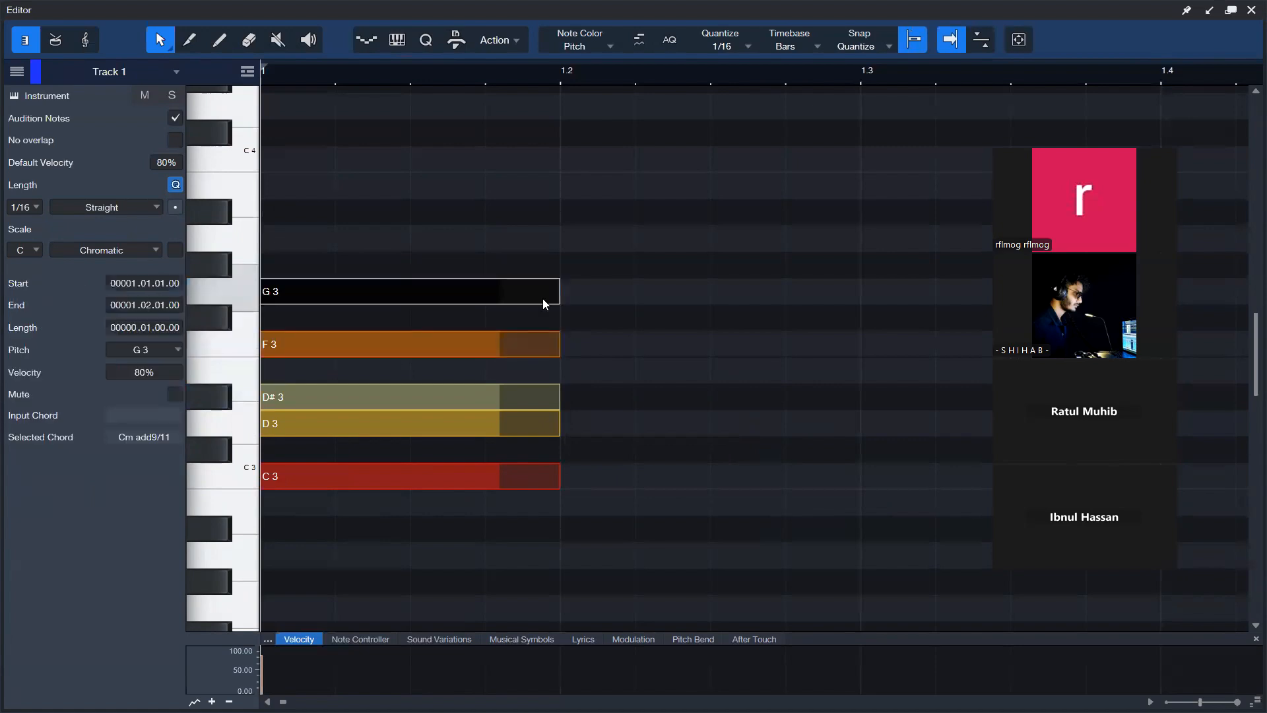
drag(277, 262, 547, 267)
click(430, 231)
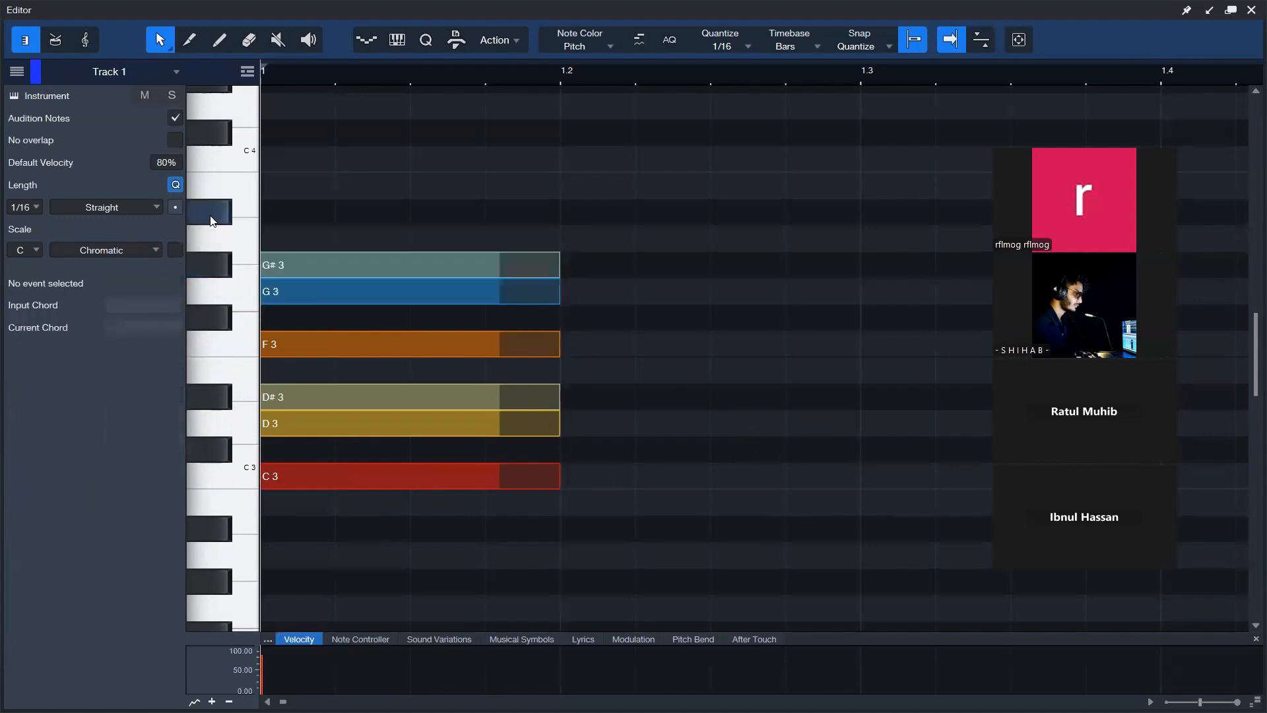
drag(267, 211, 551, 212)
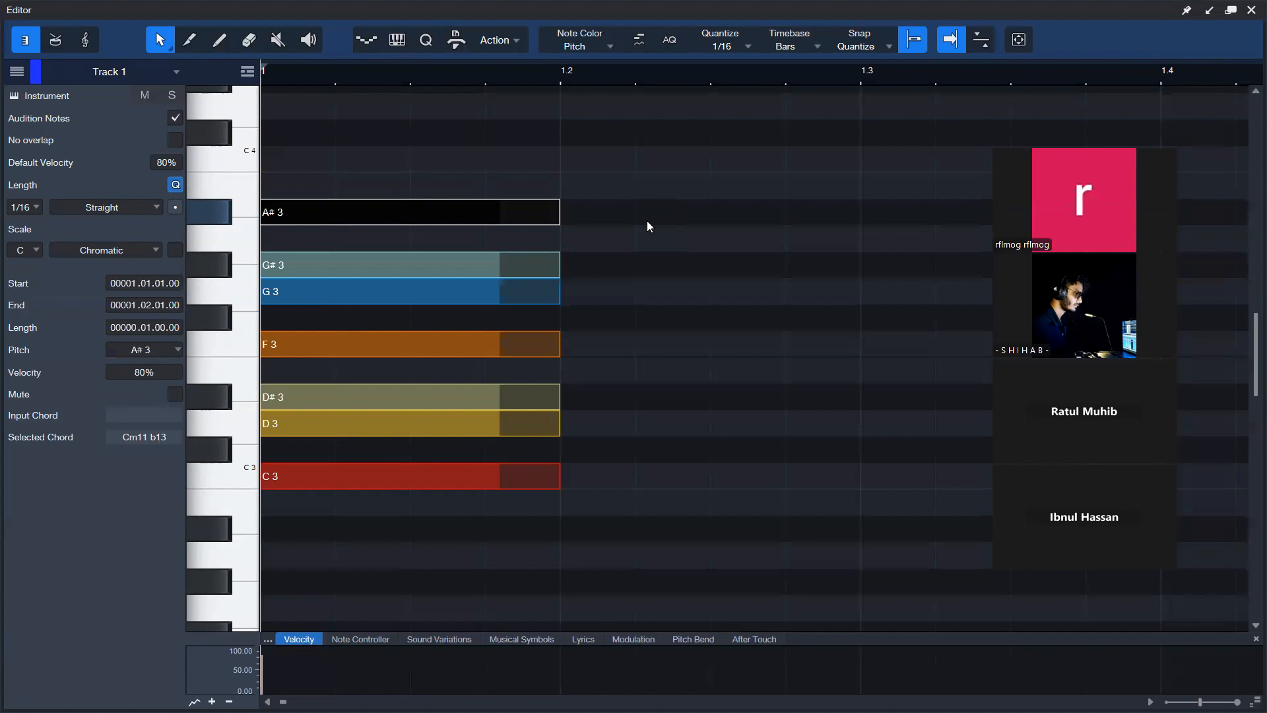
Step: Step through the stacked notes from C3 up to A#3, examining the semitone intervals between neighbouring notes
click(398, 472)
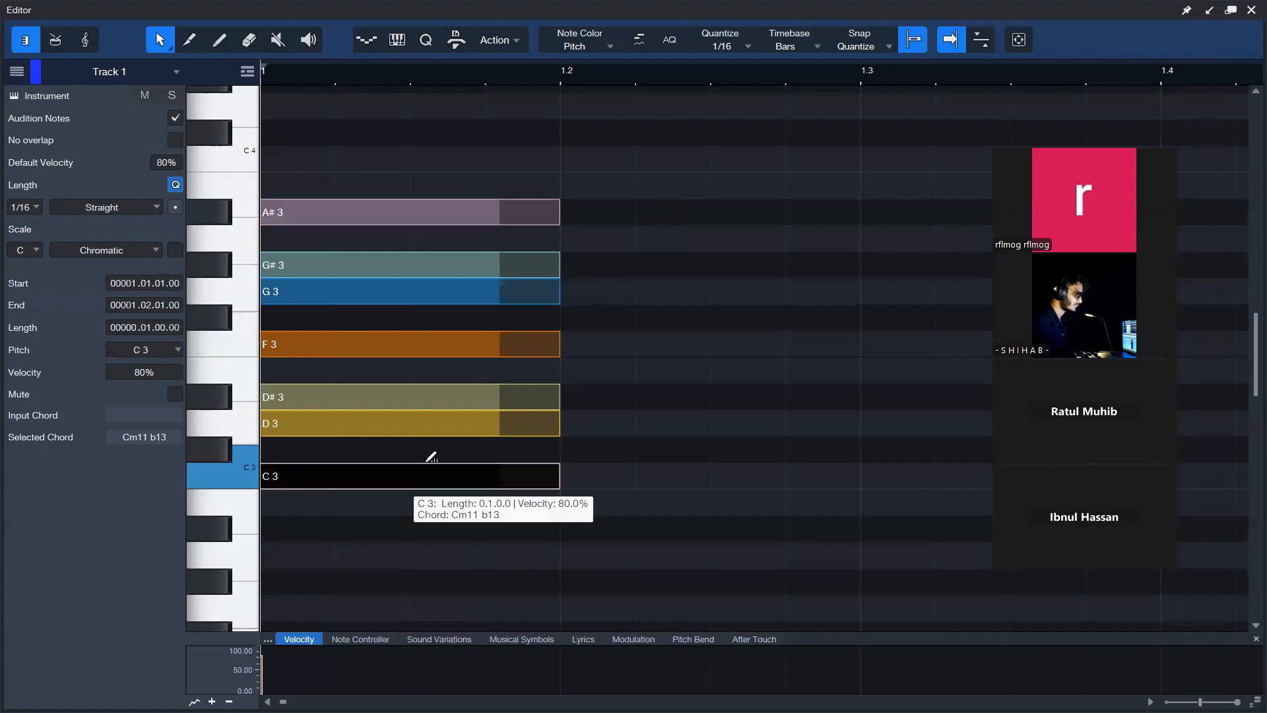
click(448, 424)
drag(427, 449, 556, 447)
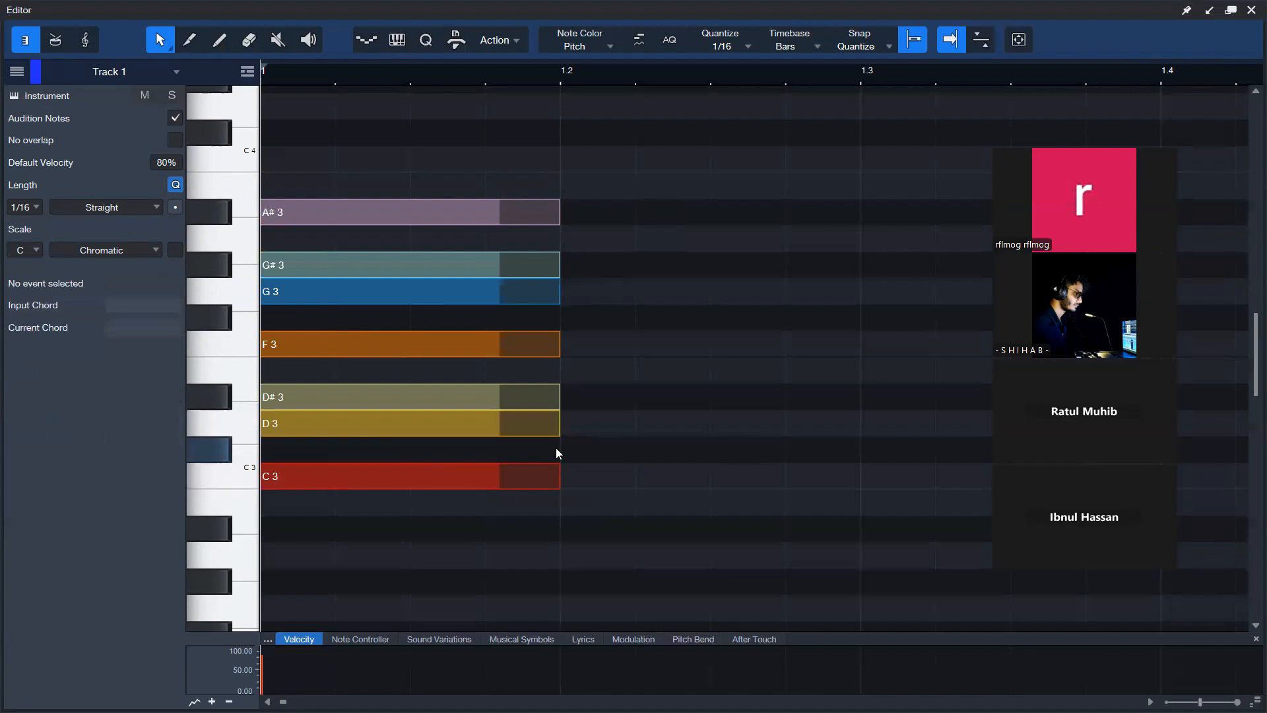
drag(388, 450, 514, 452)
click(312, 473)
click(309, 426)
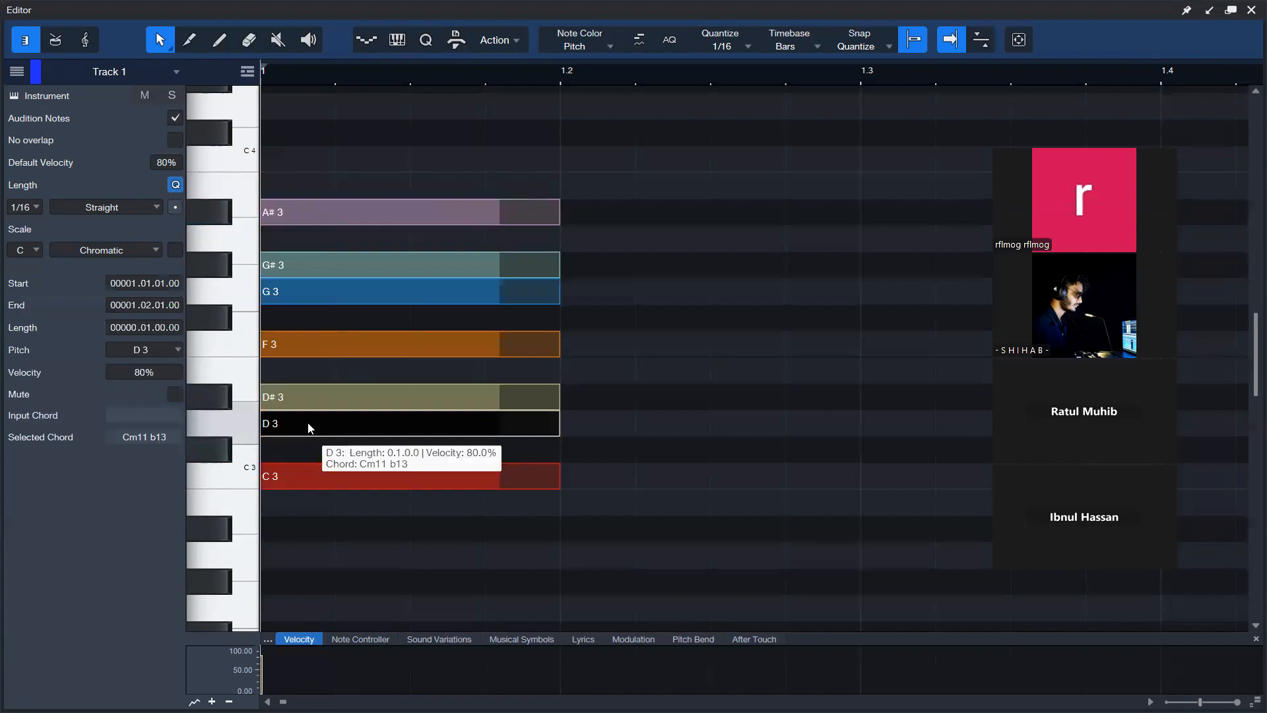
click(314, 397)
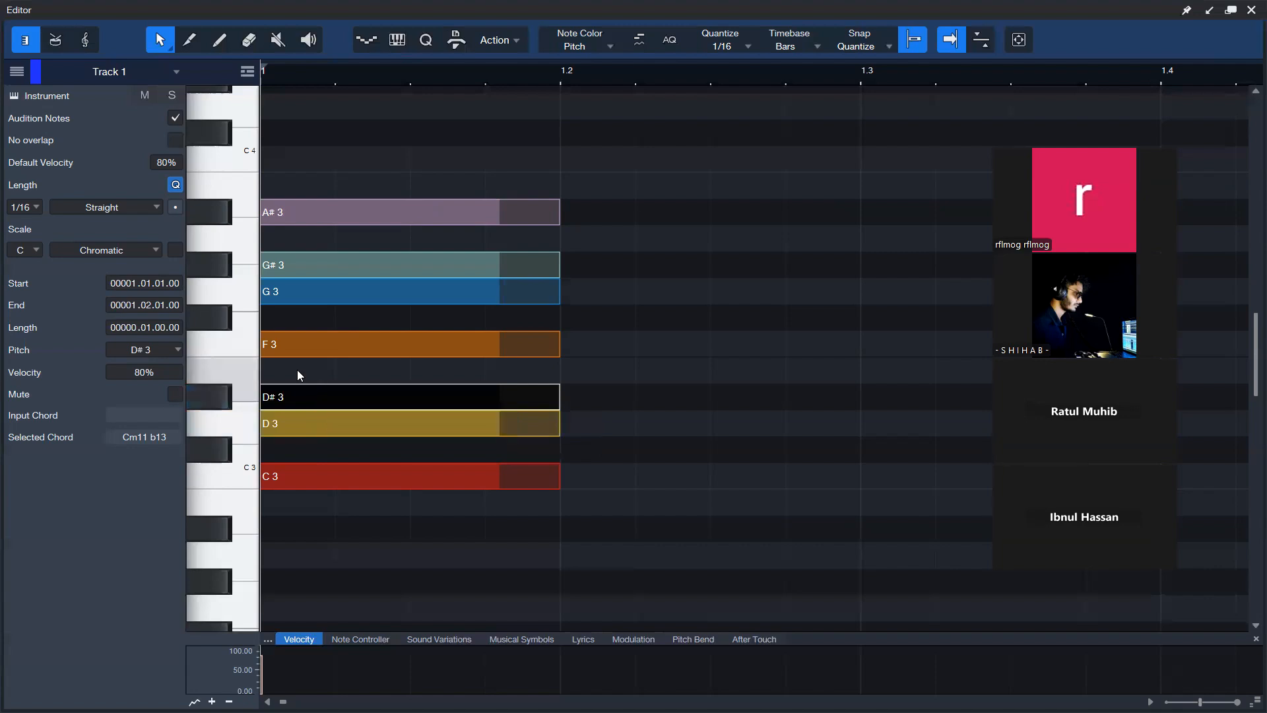
click(298, 371)
click(338, 346)
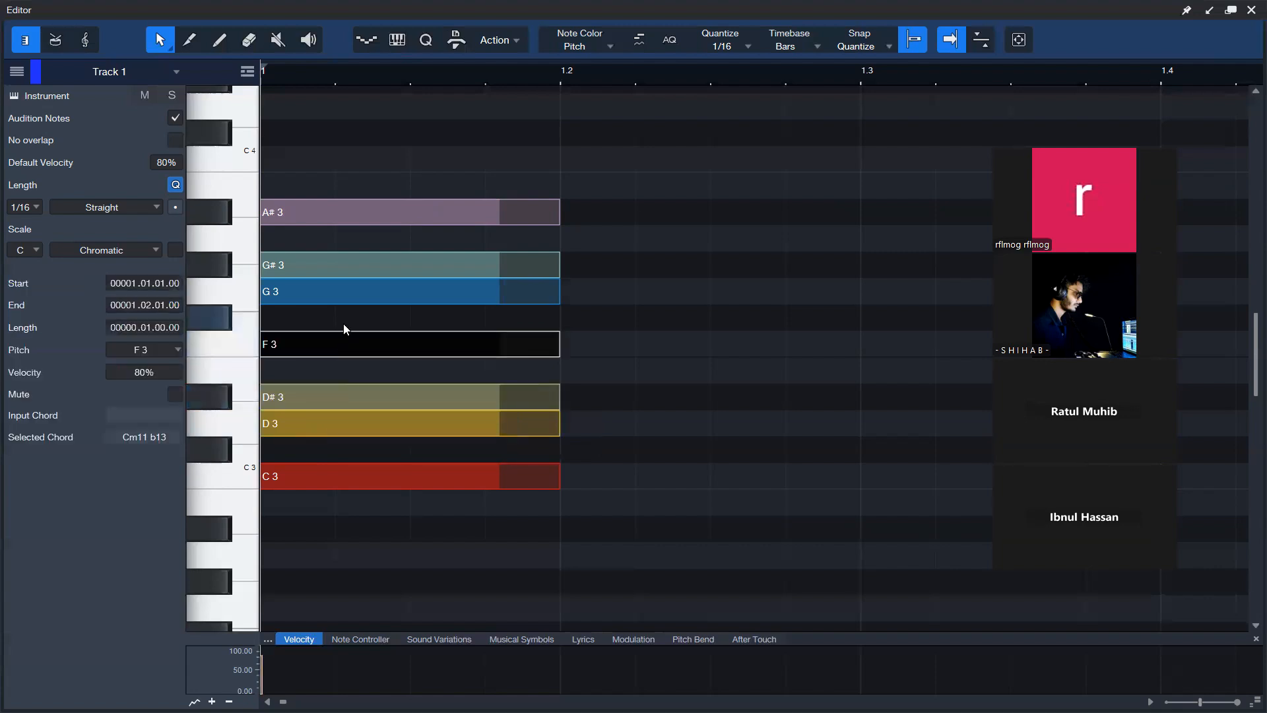
click(318, 315)
click(318, 293)
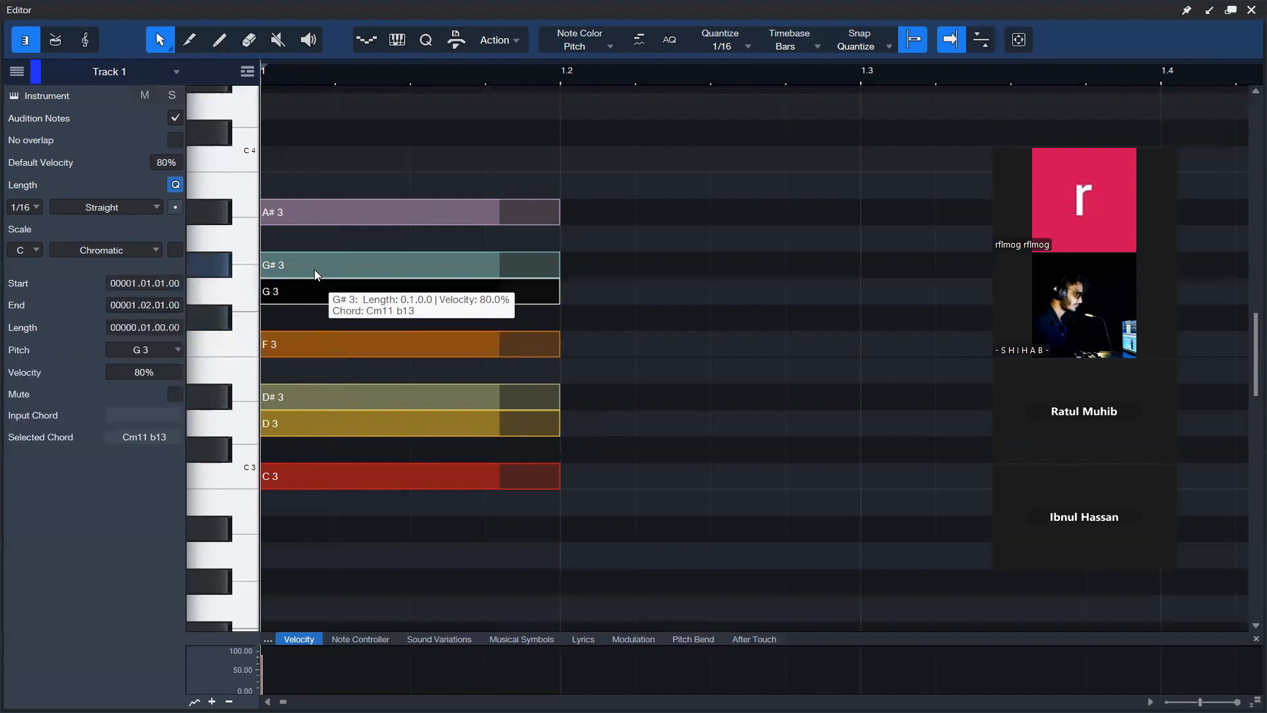
click(315, 269)
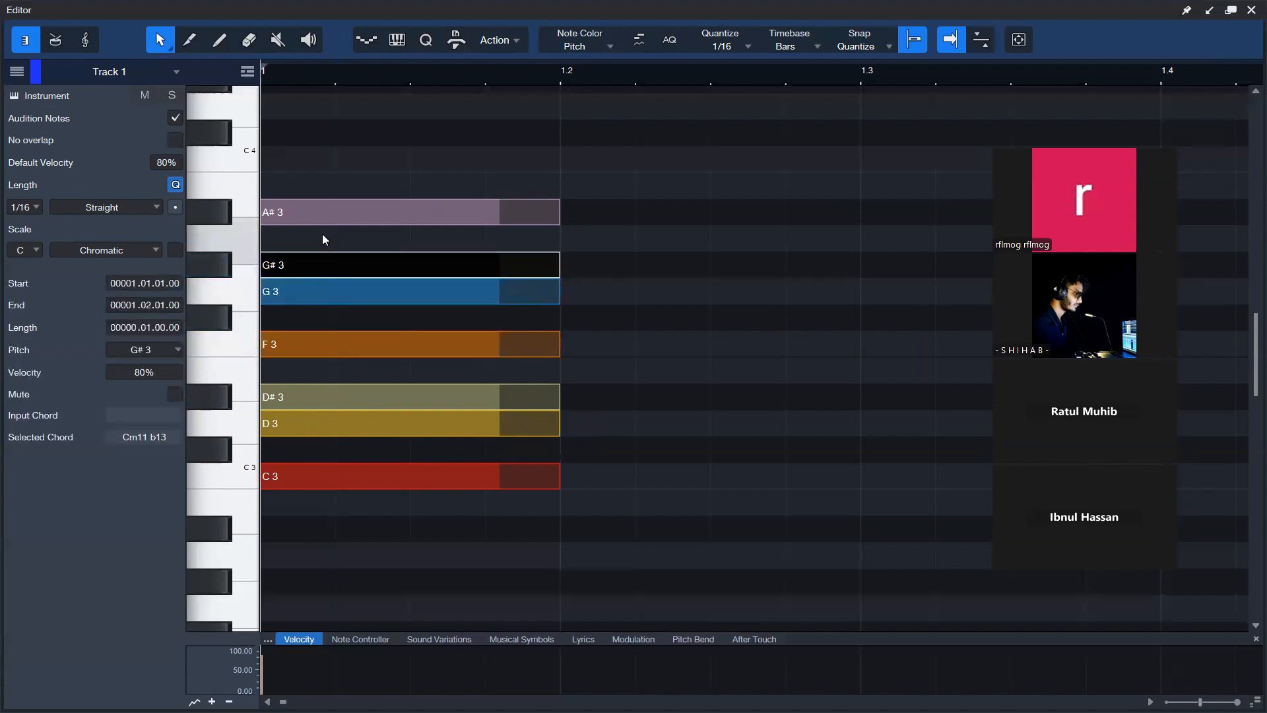
click(386, 211)
Step: Complete the octave with a one-beat C4 note at the start of bar 1, above A#3
scroll(369, 190, up, 1)
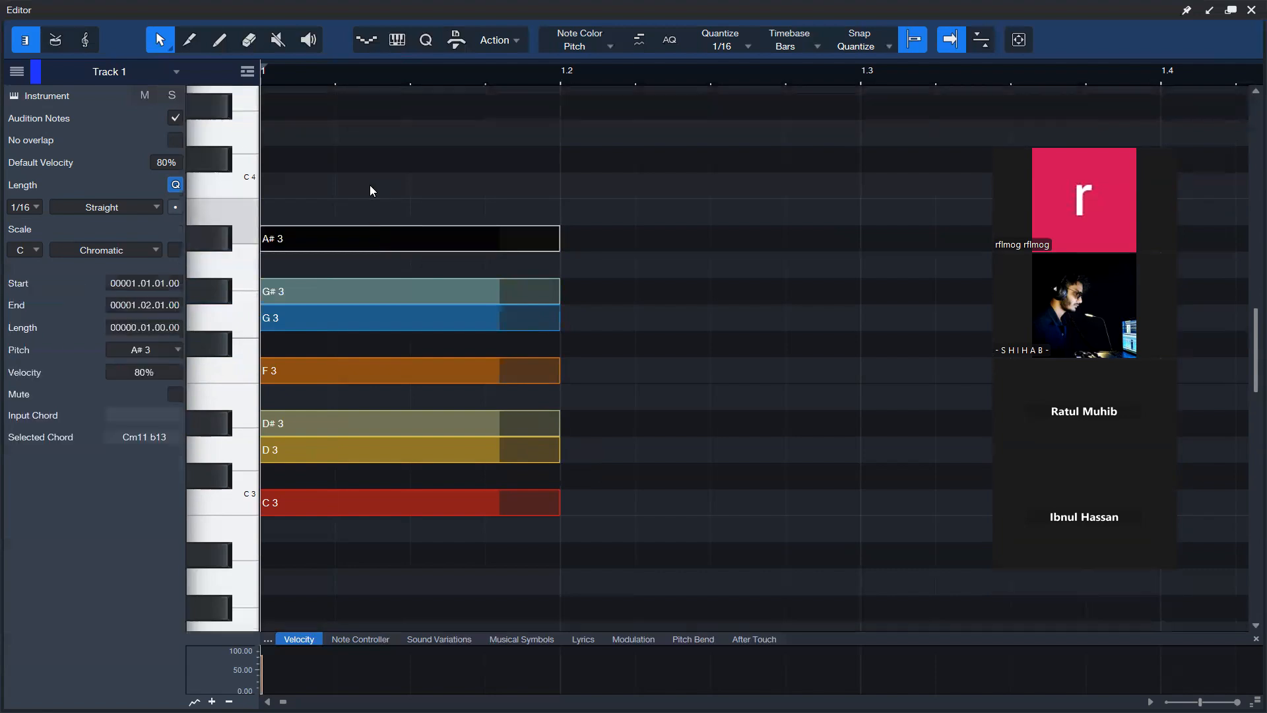
scroll(369, 190, up, 1)
click(391, 223)
drag(282, 204, 560, 212)
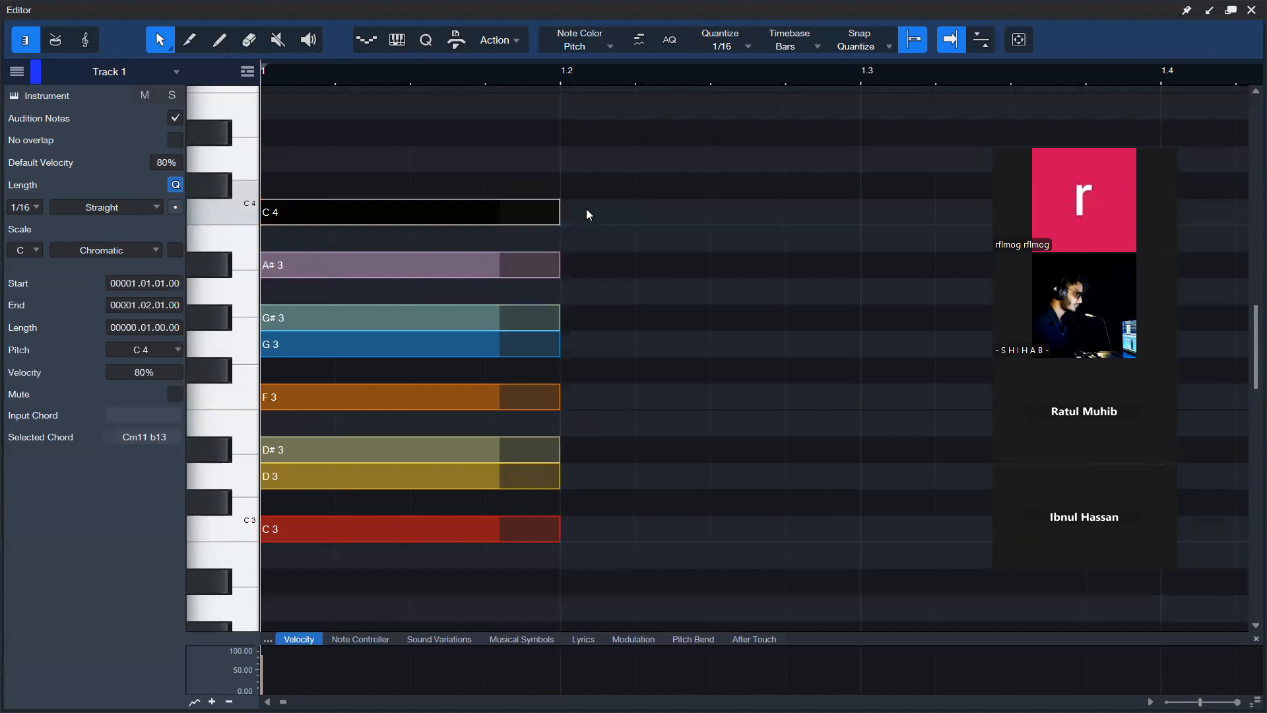
scroll(586, 212, down, 1)
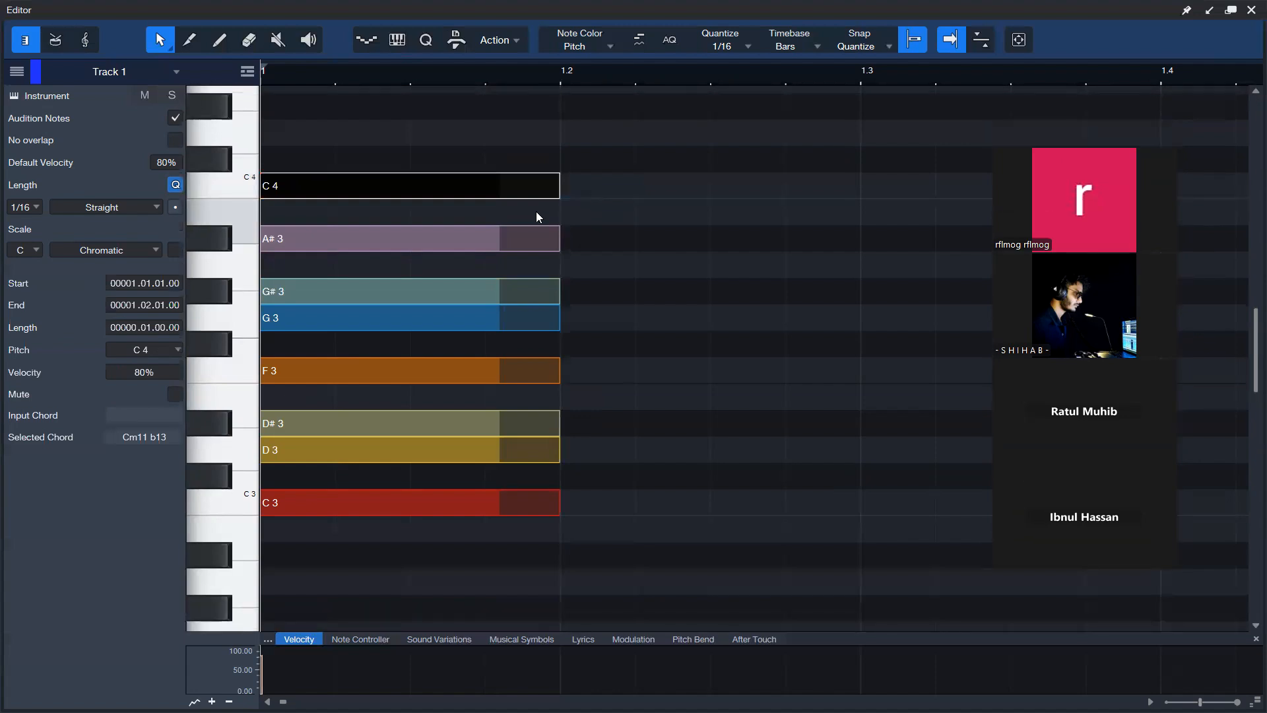
click(561, 208)
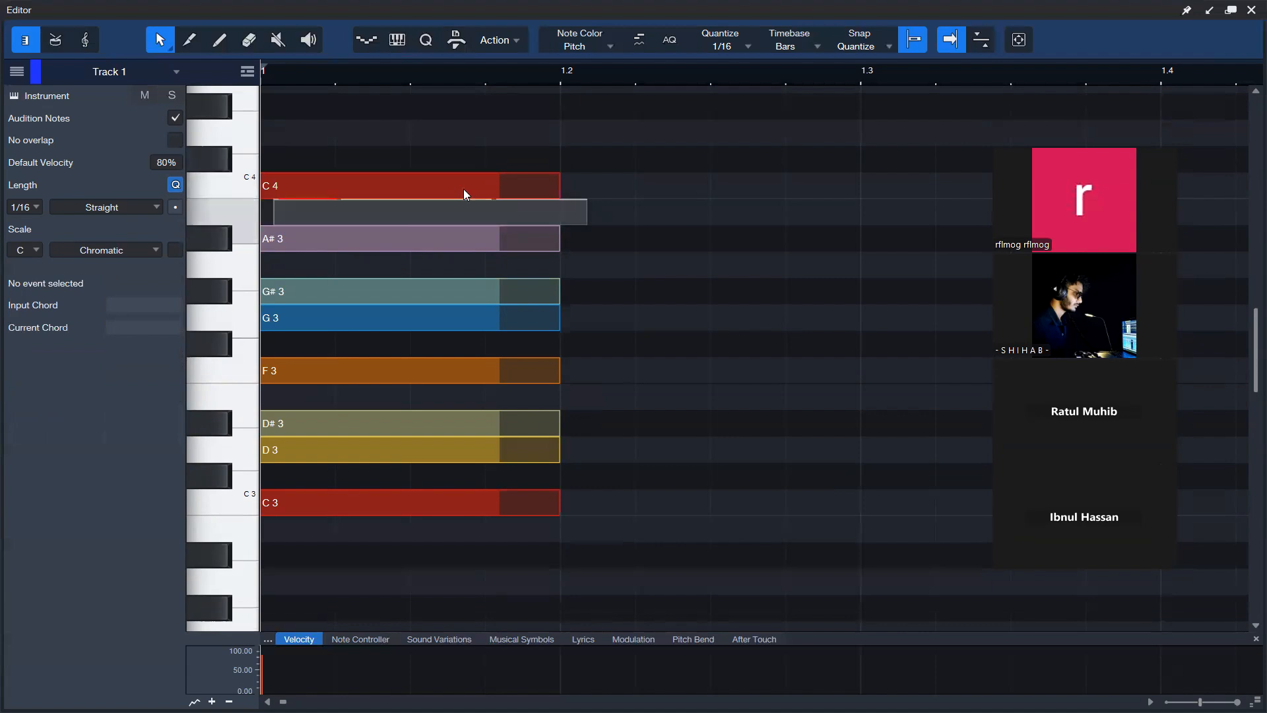
click(427, 182)
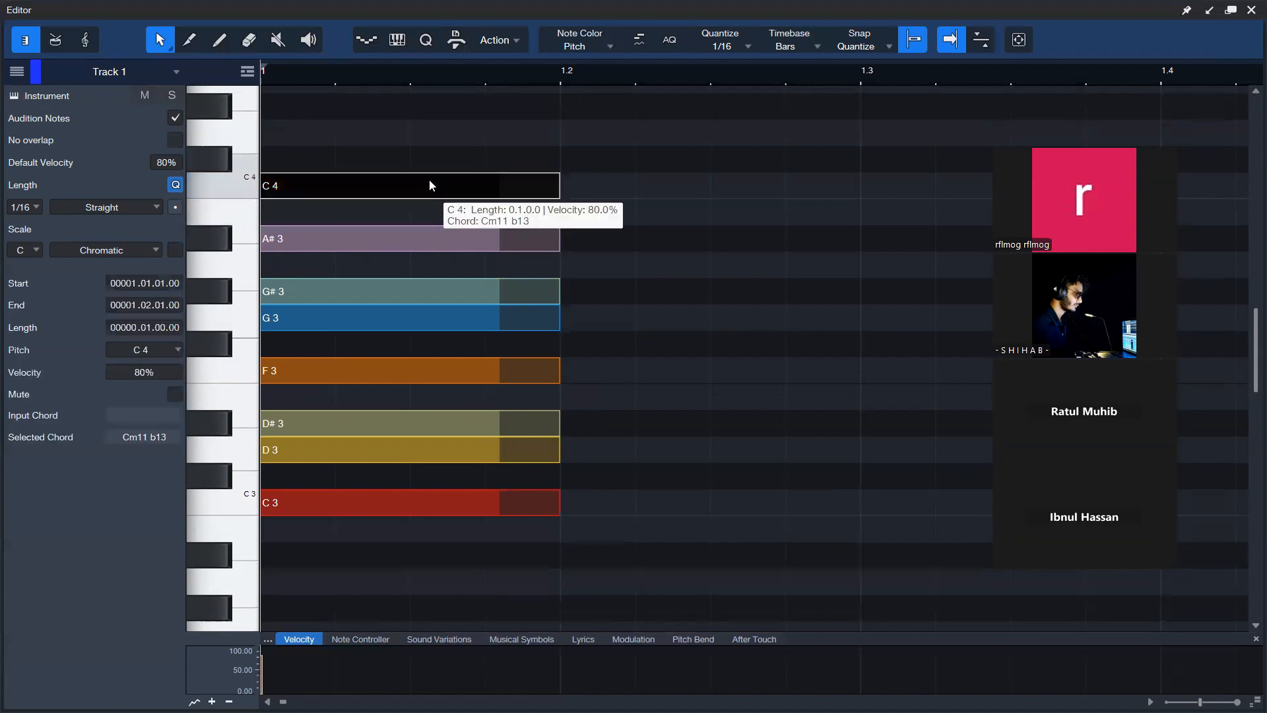
scroll(273, 154, up, 1)
click(586, 172)
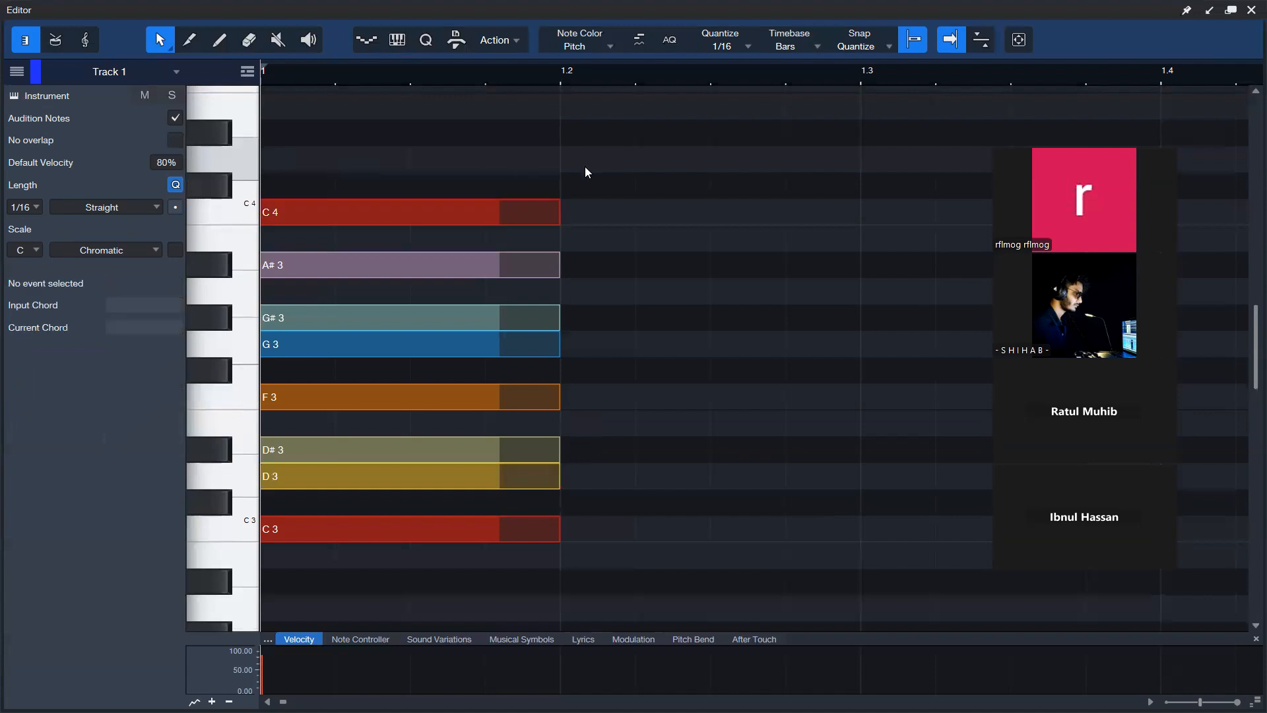
Step: Add one-beat D4 and D#4 notes at the start of bar 1, above C4
scroll(395, 189, up, 3)
double_click(289, 238)
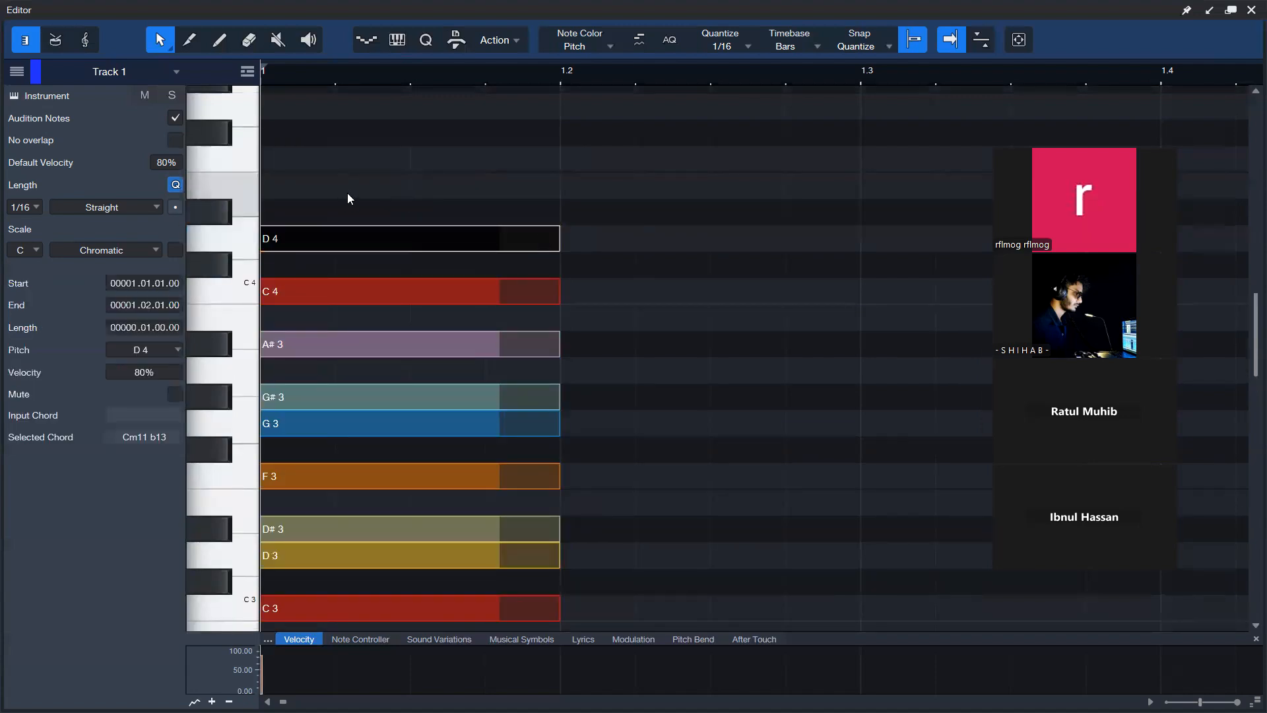
scroll(370, 211, up, 1)
scroll(429, 215, down, 3)
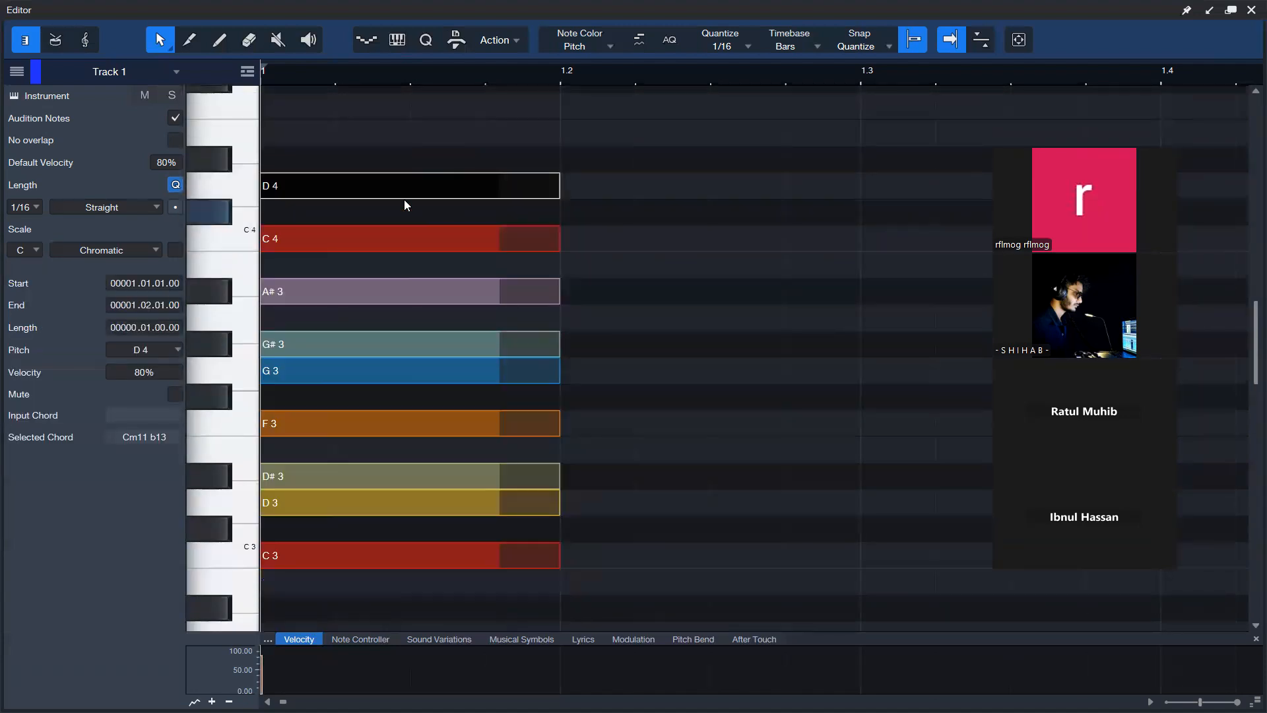
double_click(314, 157)
Step: Delete the top three notes C4, D4 and D#4 from the stack
drag(336, 158, 305, 244)
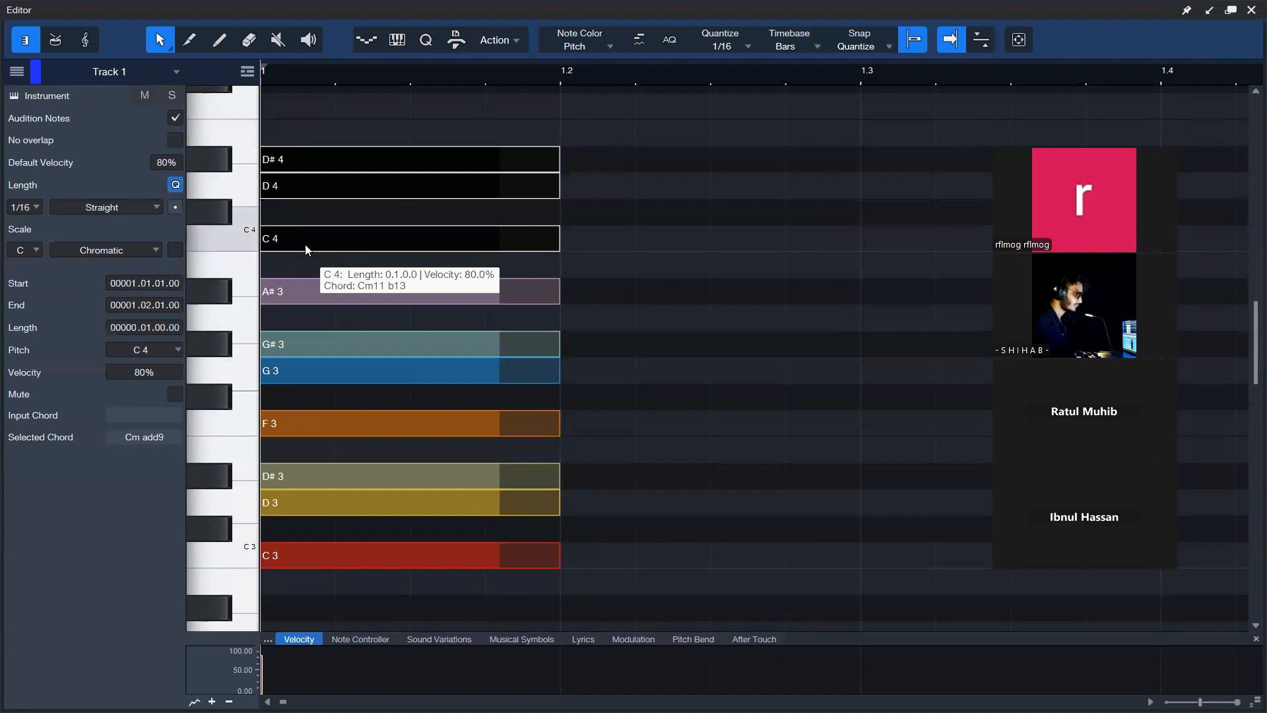
key(Delete)
scroll(586, 196, down, 3)
drag(656, 146, 242, 486)
scroll(698, 252, down, 2)
scroll(699, 252, up, 1)
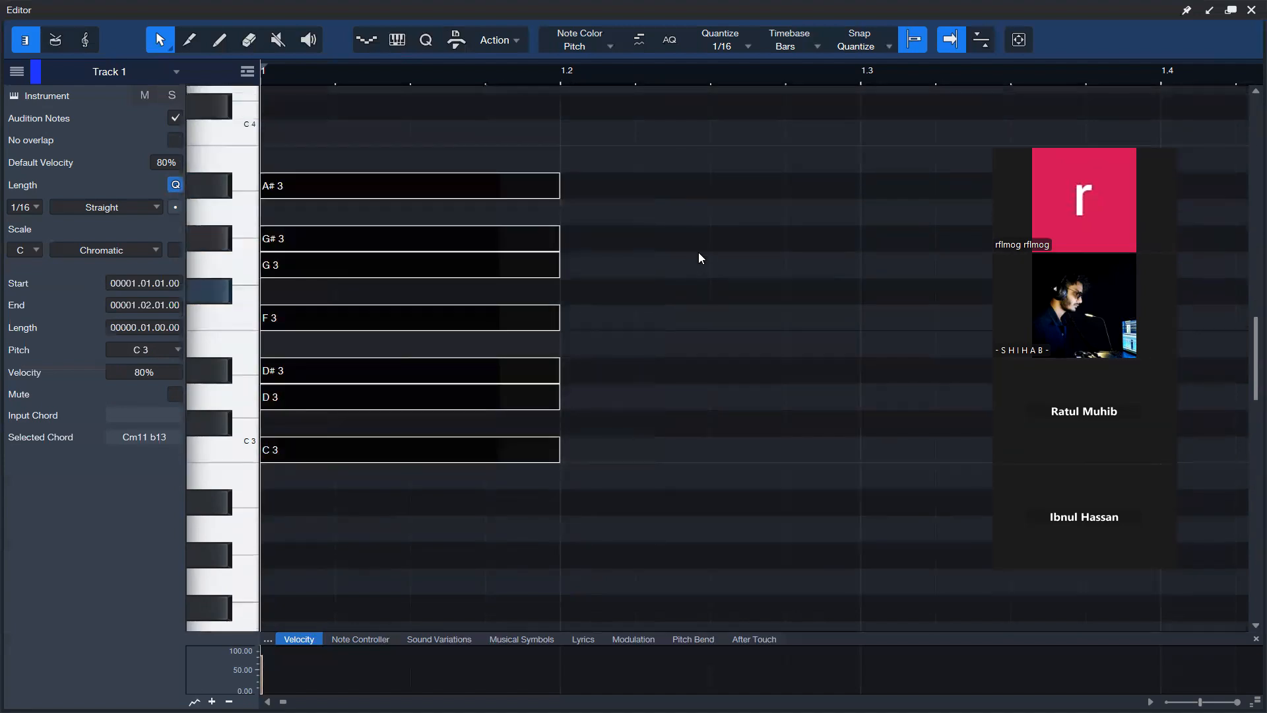
click(645, 246)
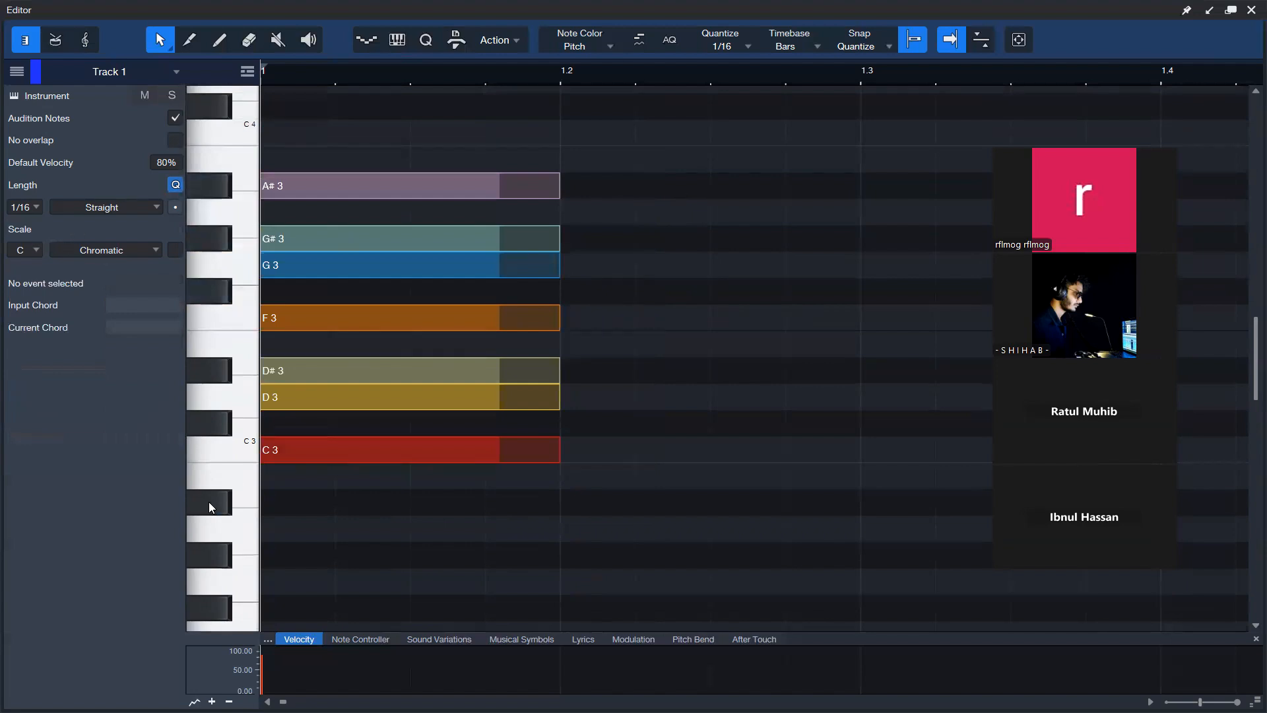
drag(478, 538, 450, 124)
drag(669, 142, 323, 489)
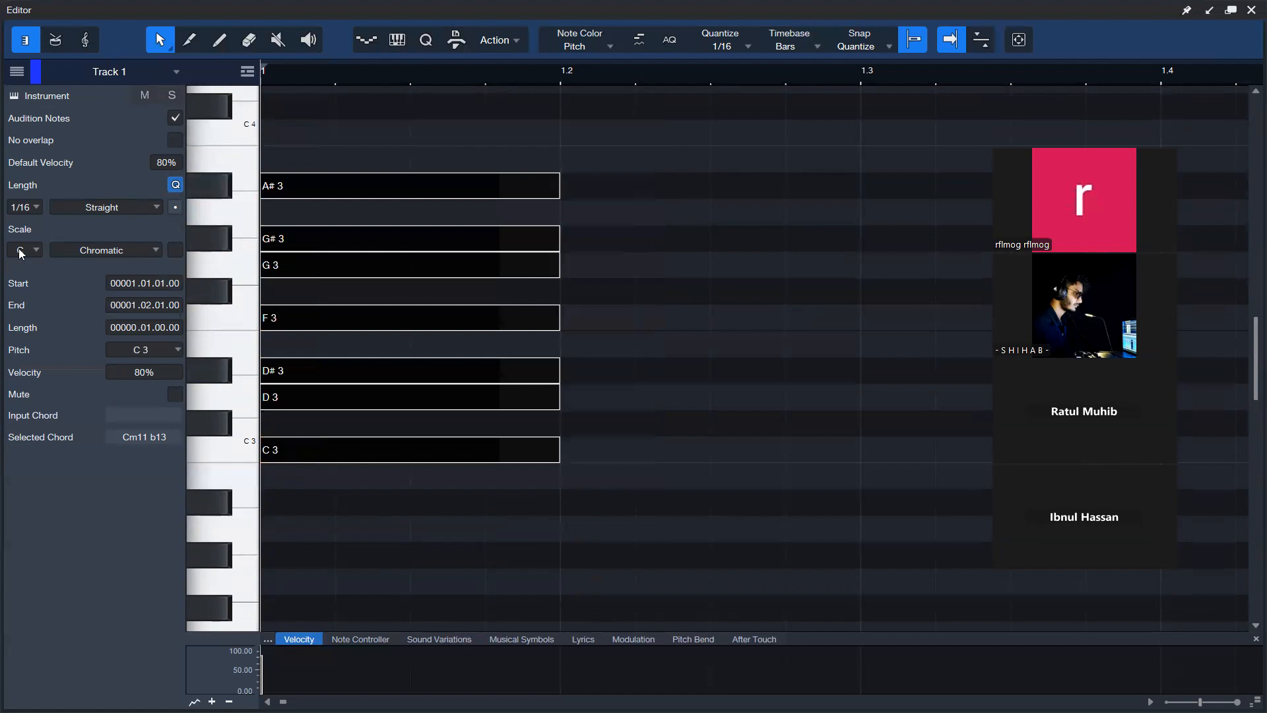
Step: Set the note editor's scale type to Natural Minor with C as the root
click(112, 249)
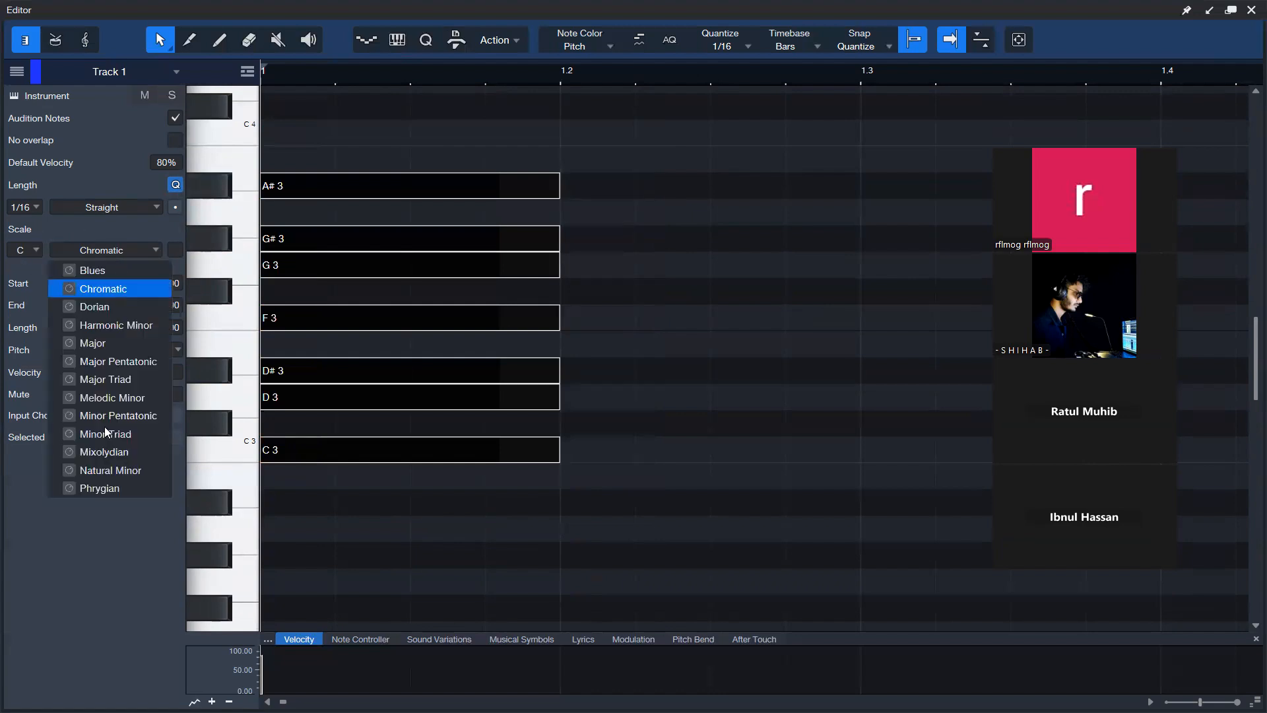
click(107, 471)
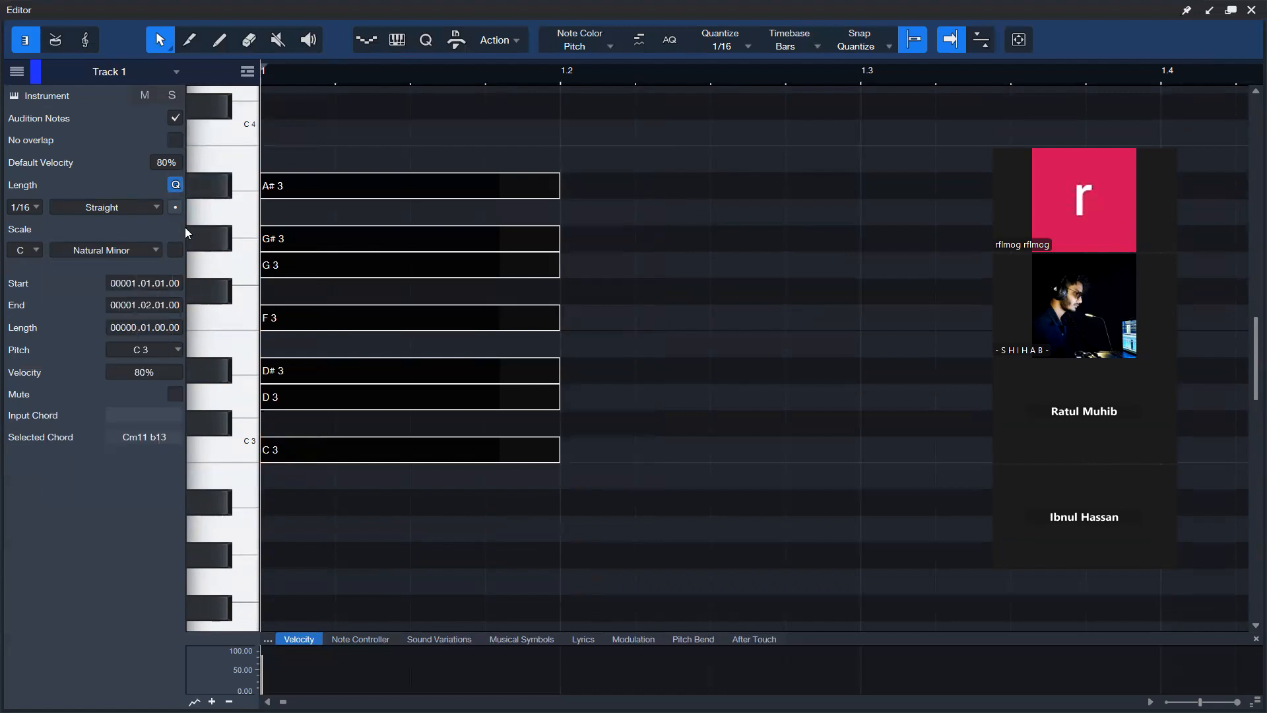
click(175, 250)
click(581, 275)
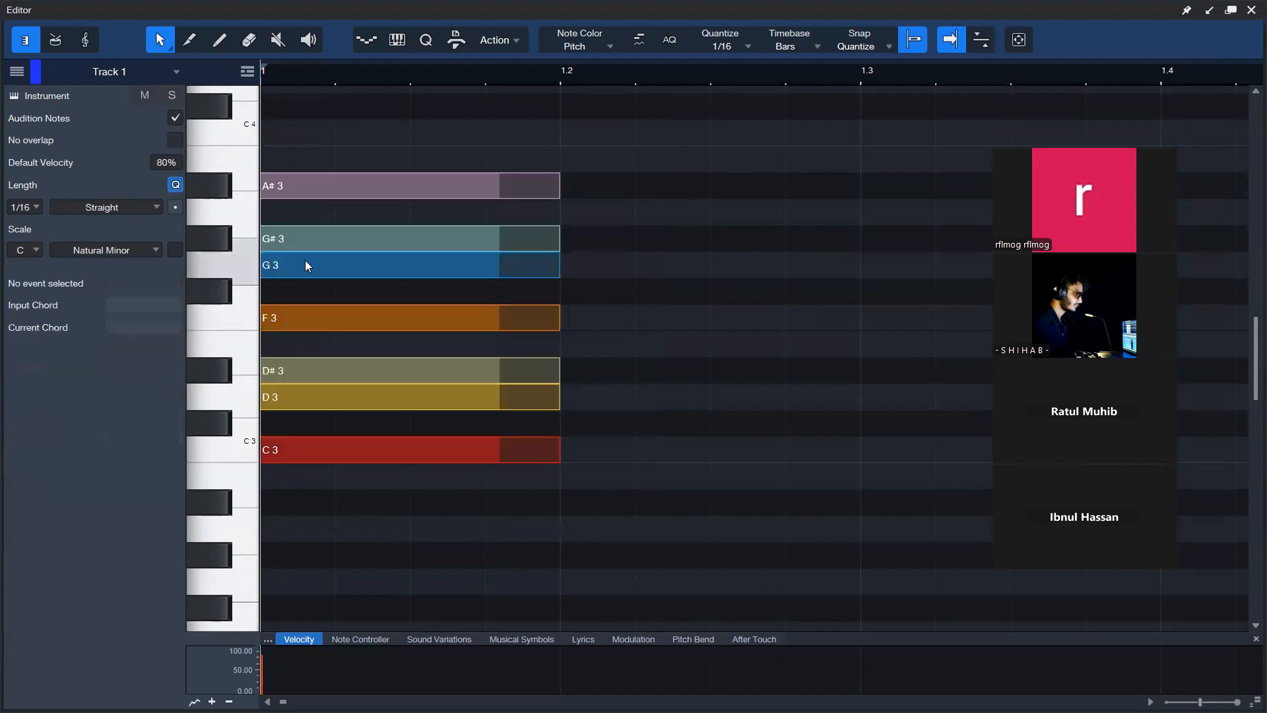
Step: Enable the C Natural Minor scale for the note editor
drag(600, 317, 888, 303)
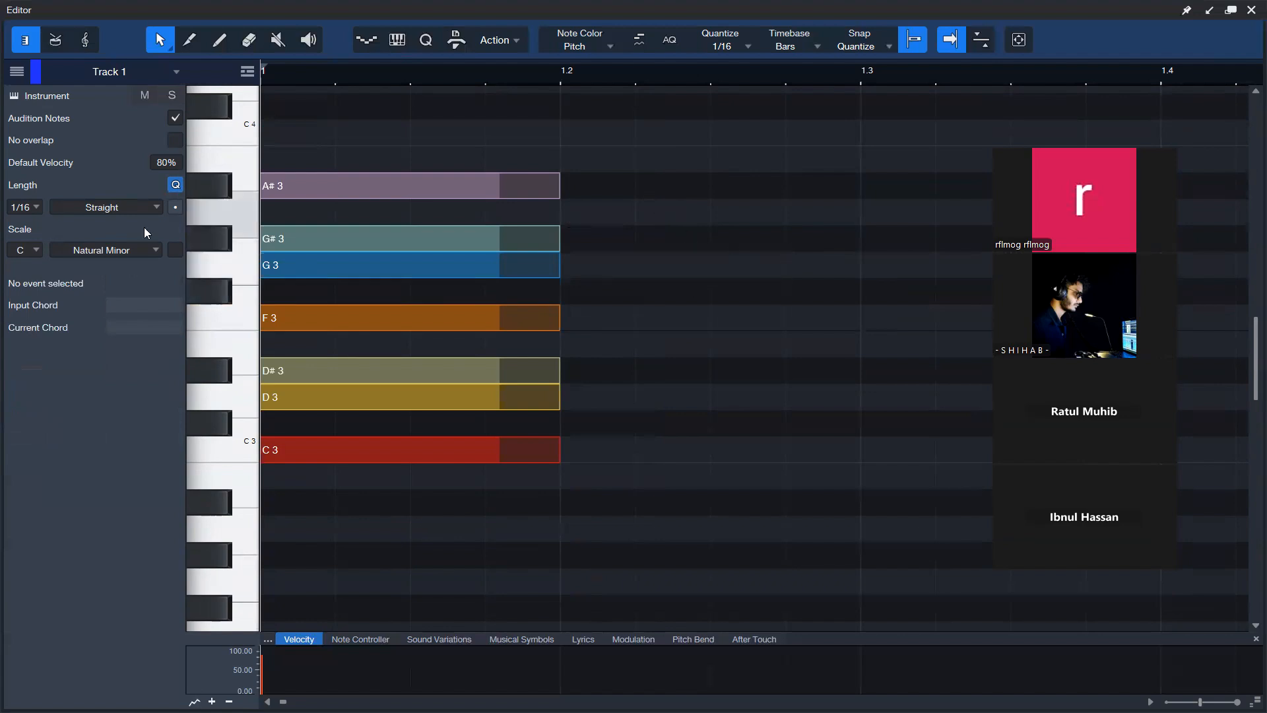
click(211, 260)
drag(621, 242, 882, 241)
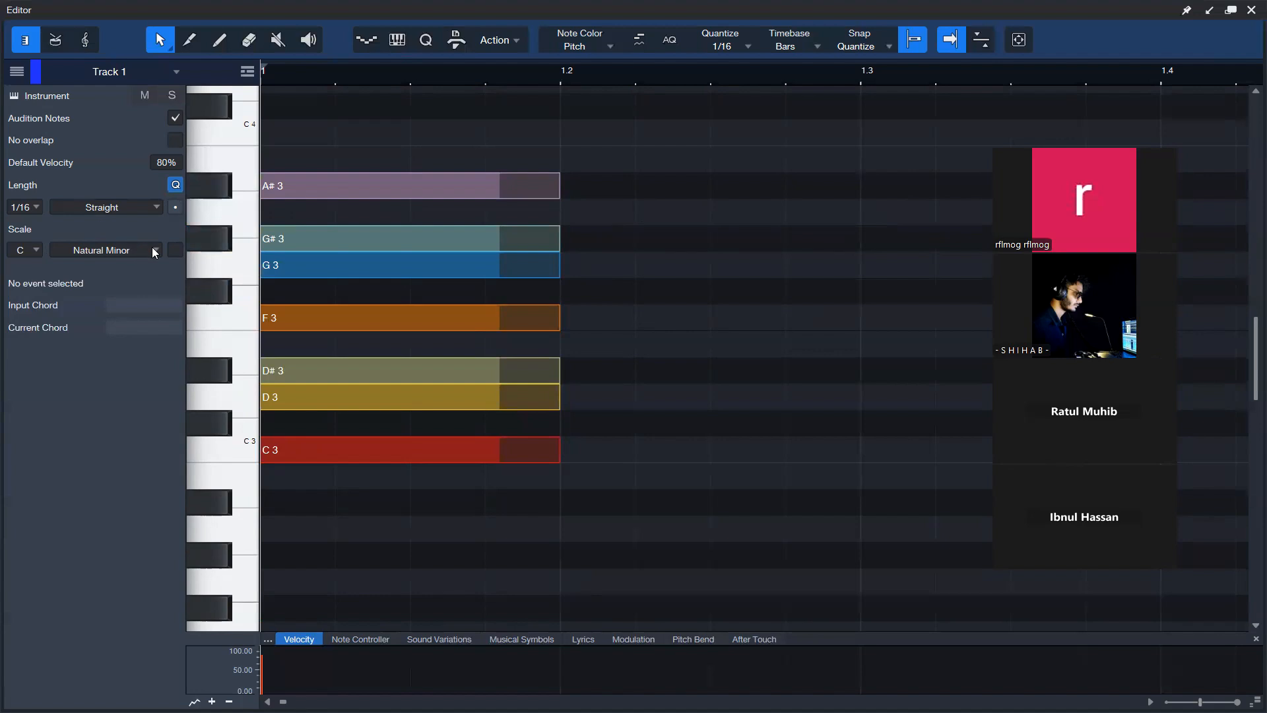
click(181, 250)
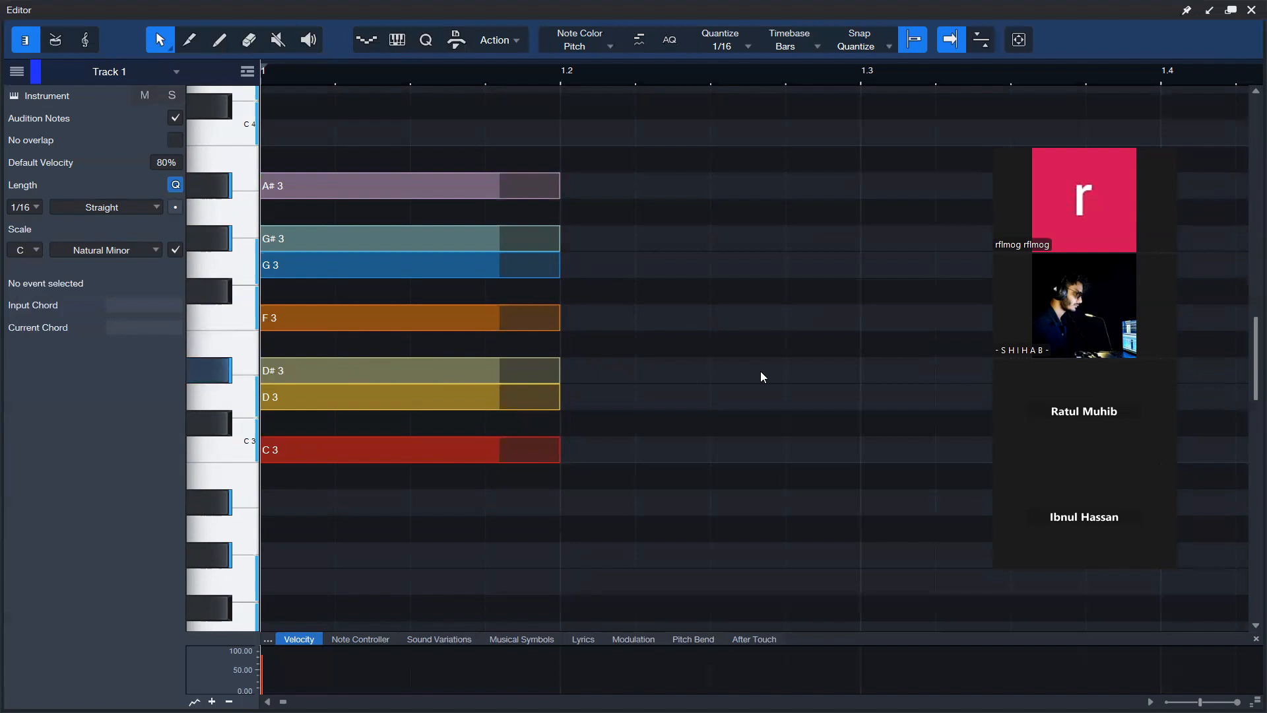
Step: Examine how the stacked notes from C3 to A#3 and the gaps between them match the marked scale keys
drag(615, 370, 793, 380)
drag(873, 367, 859, 372)
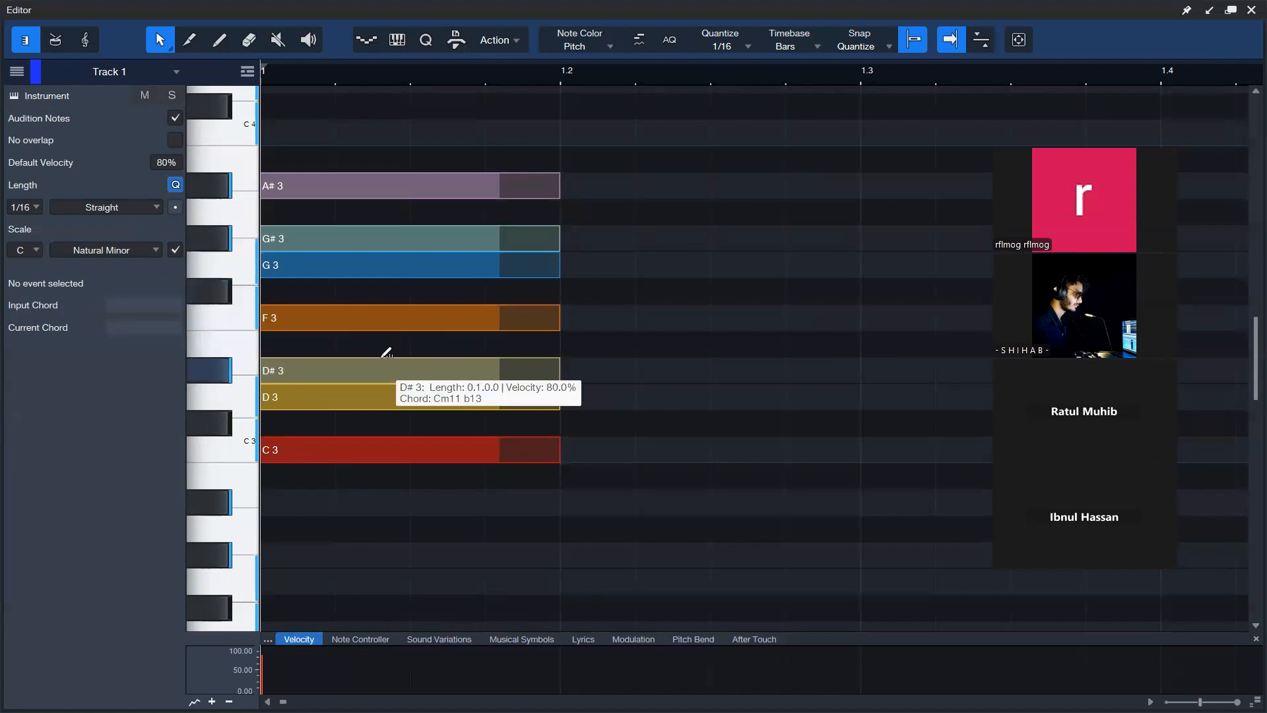
drag(593, 345, 169, 347)
drag(322, 343, 862, 339)
scroll(602, 203, up, 1)
drag(590, 173, 340, 569)
click(594, 441)
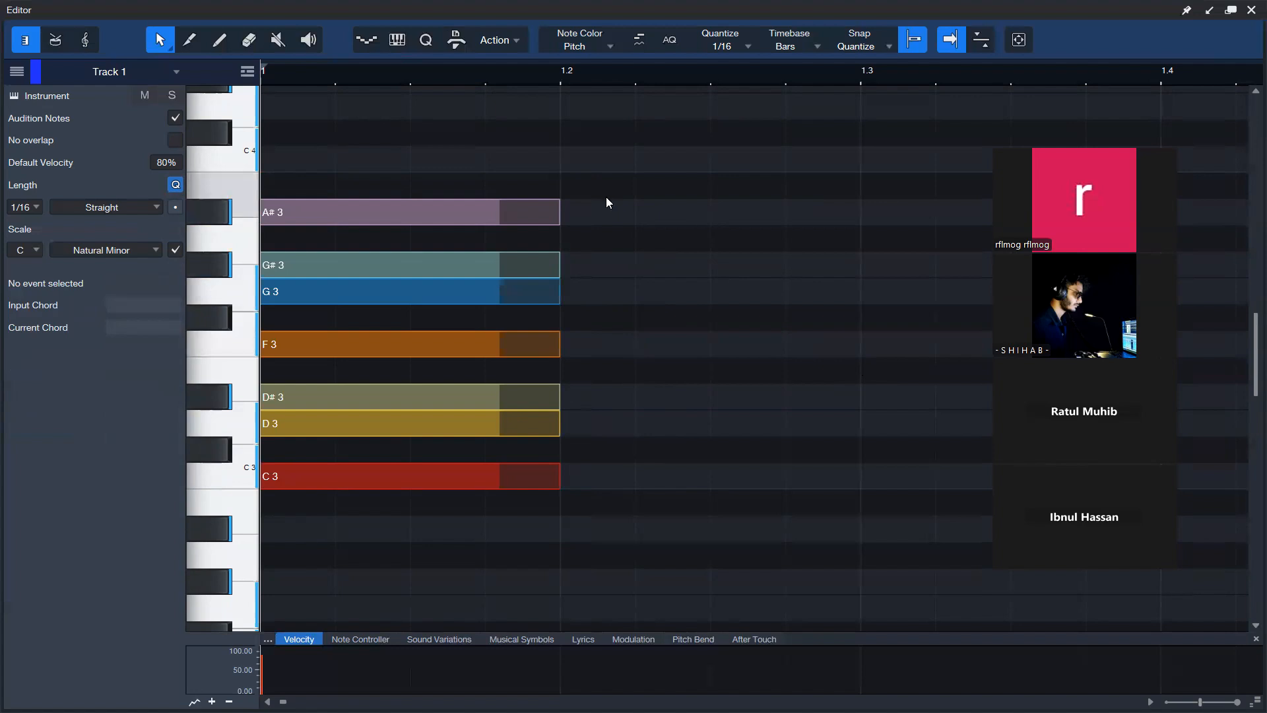
drag(573, 208, 602, 256)
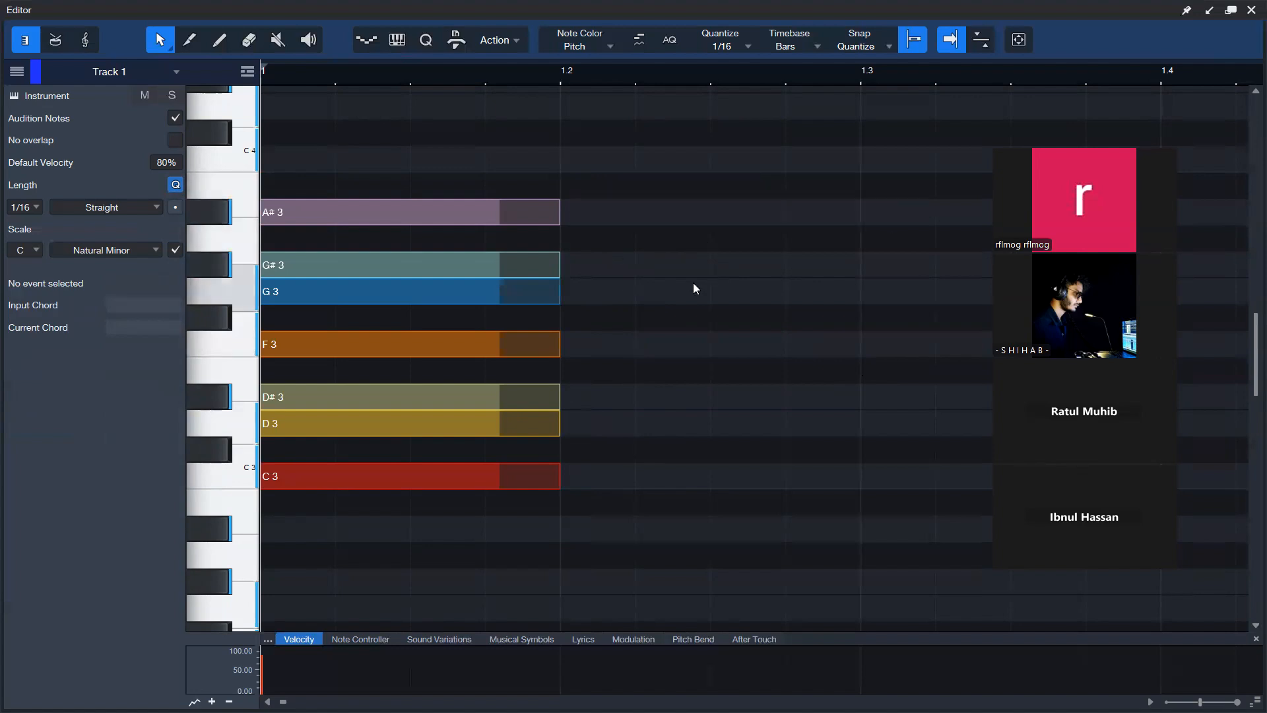
scroll(629, 276, down, 1)
scroll(628, 276, down, 1)
scroll(620, 269, up, 1)
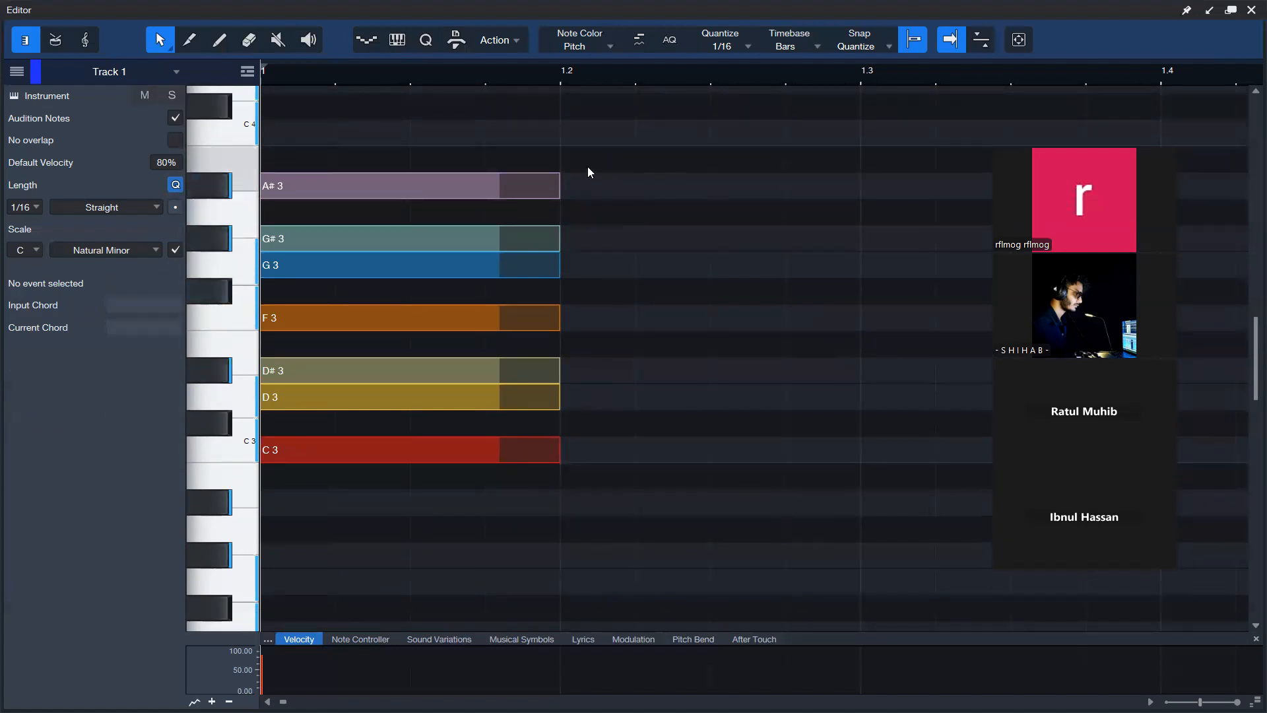
Step: Transpose all seven stacked notes up one semitone so the lowest note is C#3
scroll(589, 172, up, 1)
drag(307, 516, 431, 182)
key(Up)
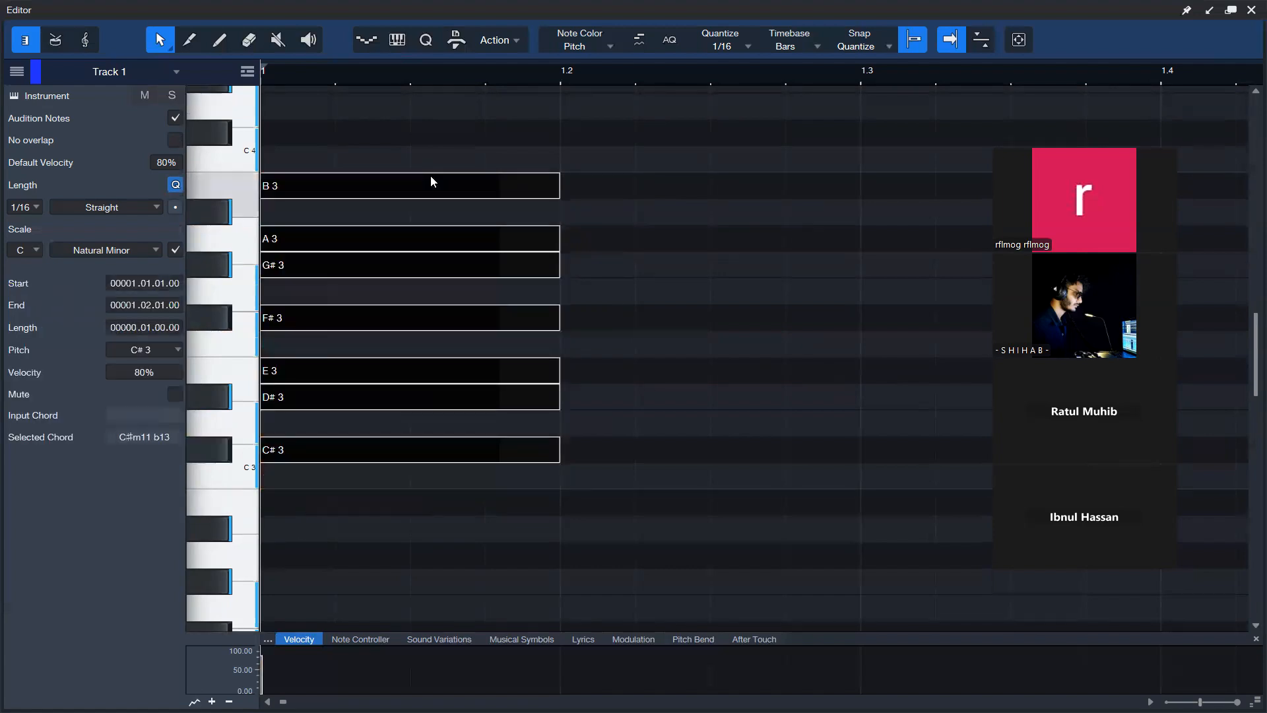
scroll(362, 283, up, 1)
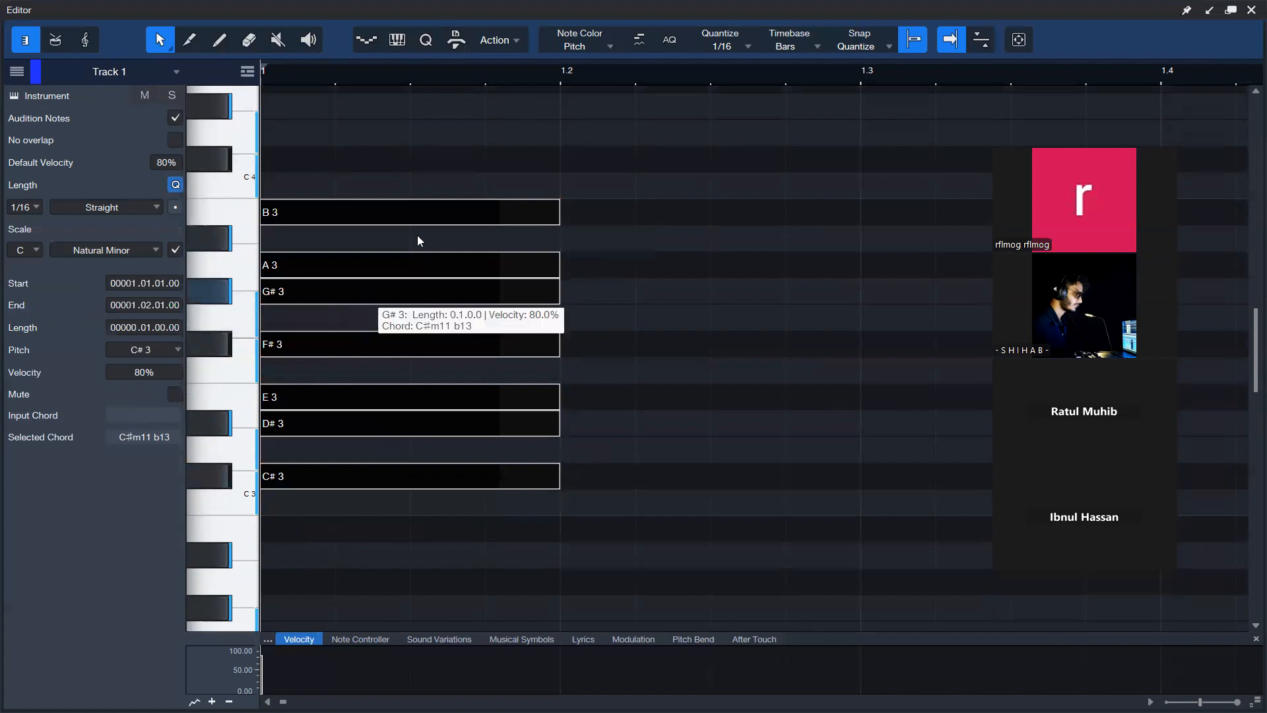
Step: Disable the Natural Minor scale option and deselect the notes
click(174, 250)
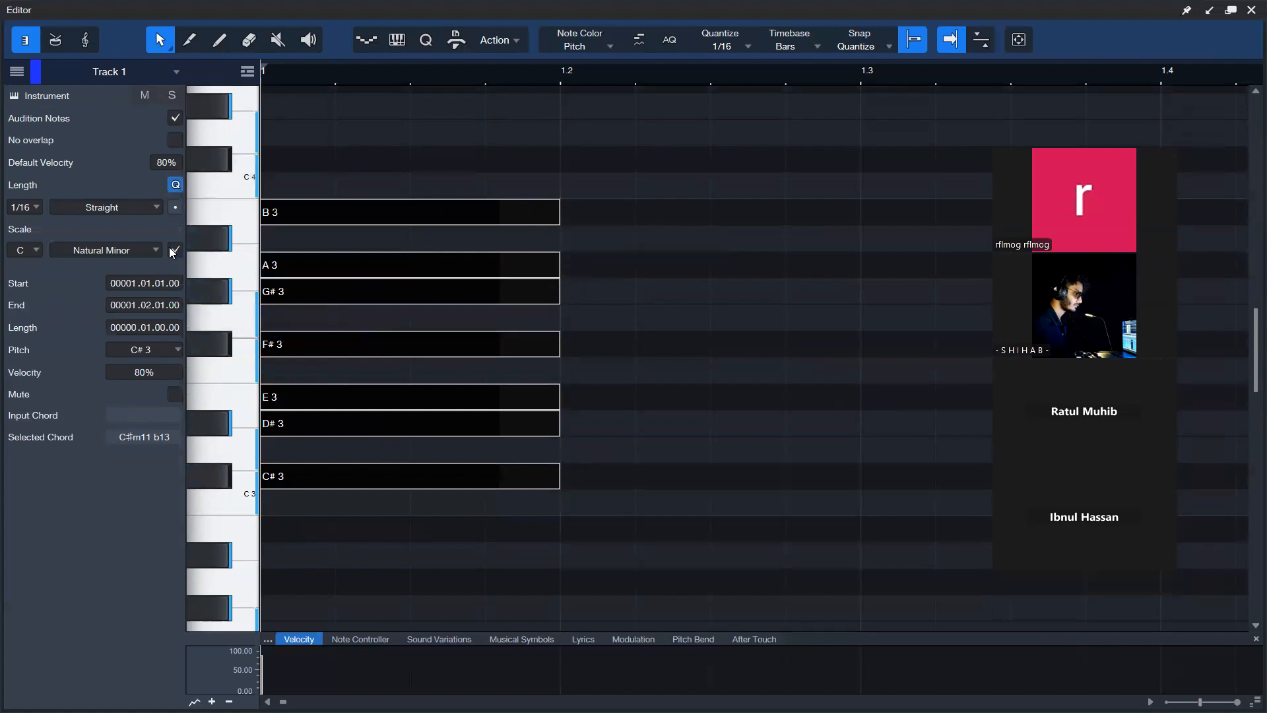
scroll(637, 347, down, 1)
click(473, 433)
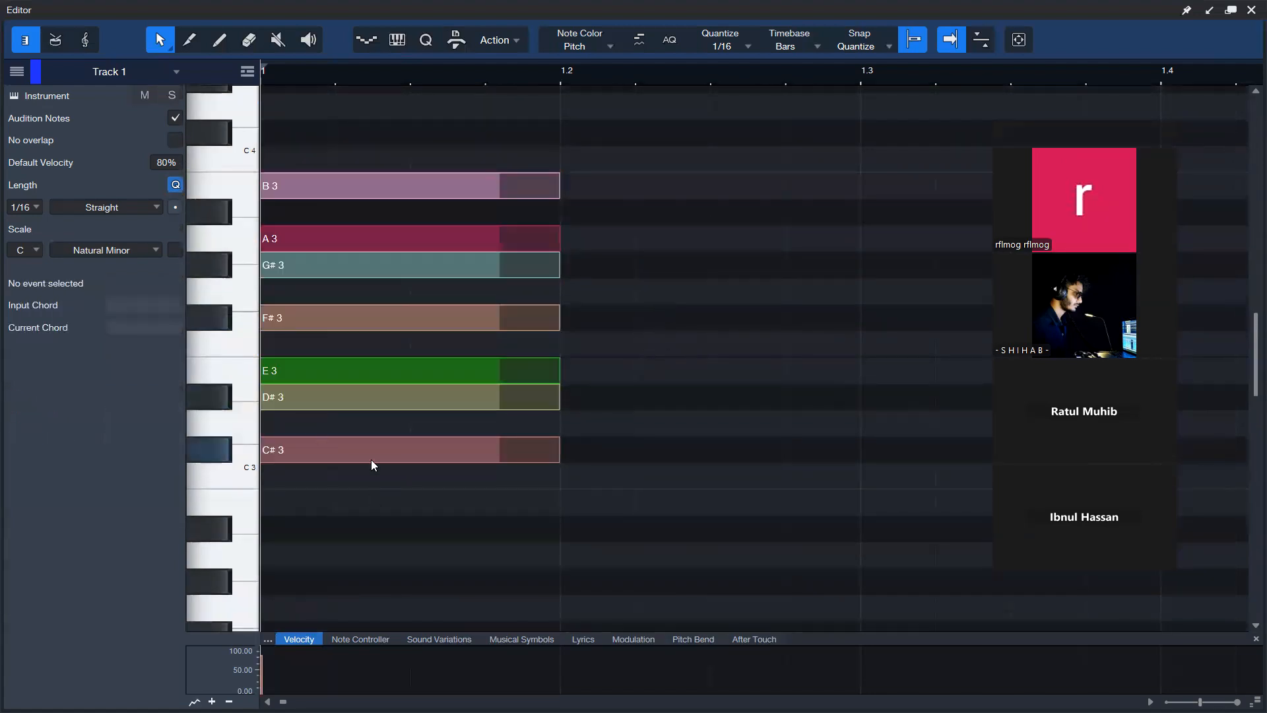
Step: Transpose the whole stack up one more semitone so the notes run from D3 to C4
drag(337, 503, 439, 155)
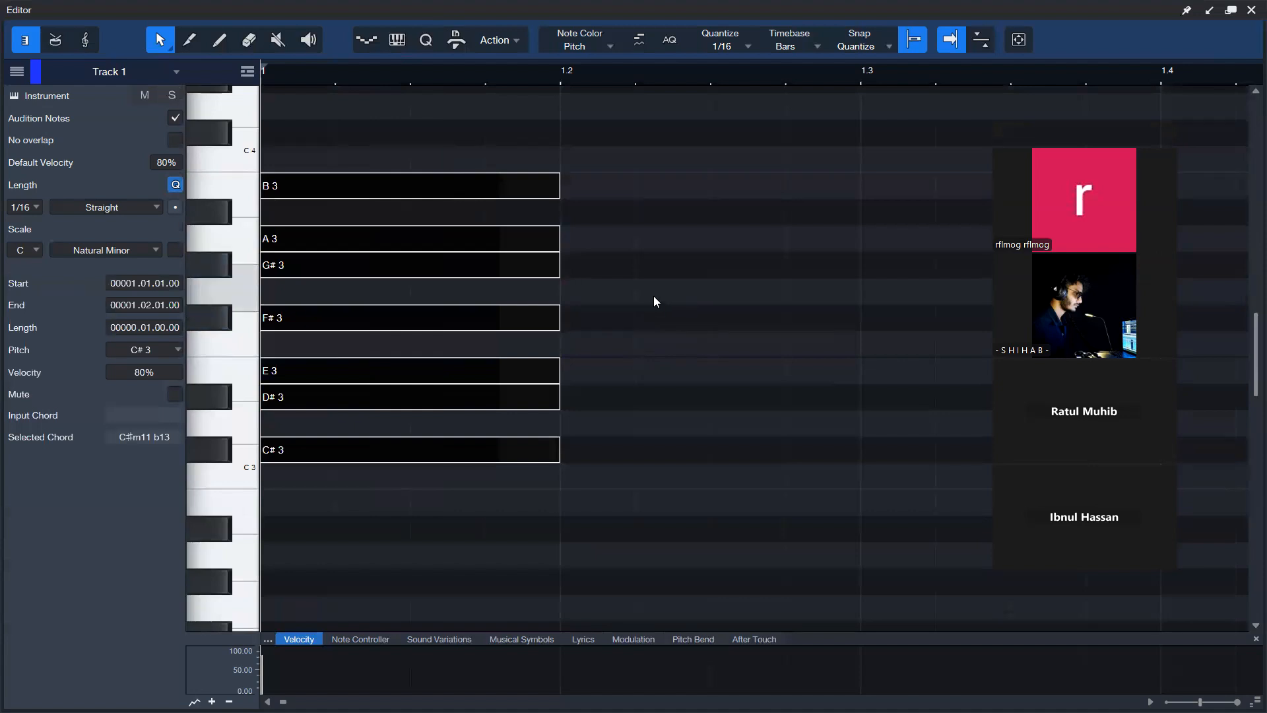
click(630, 436)
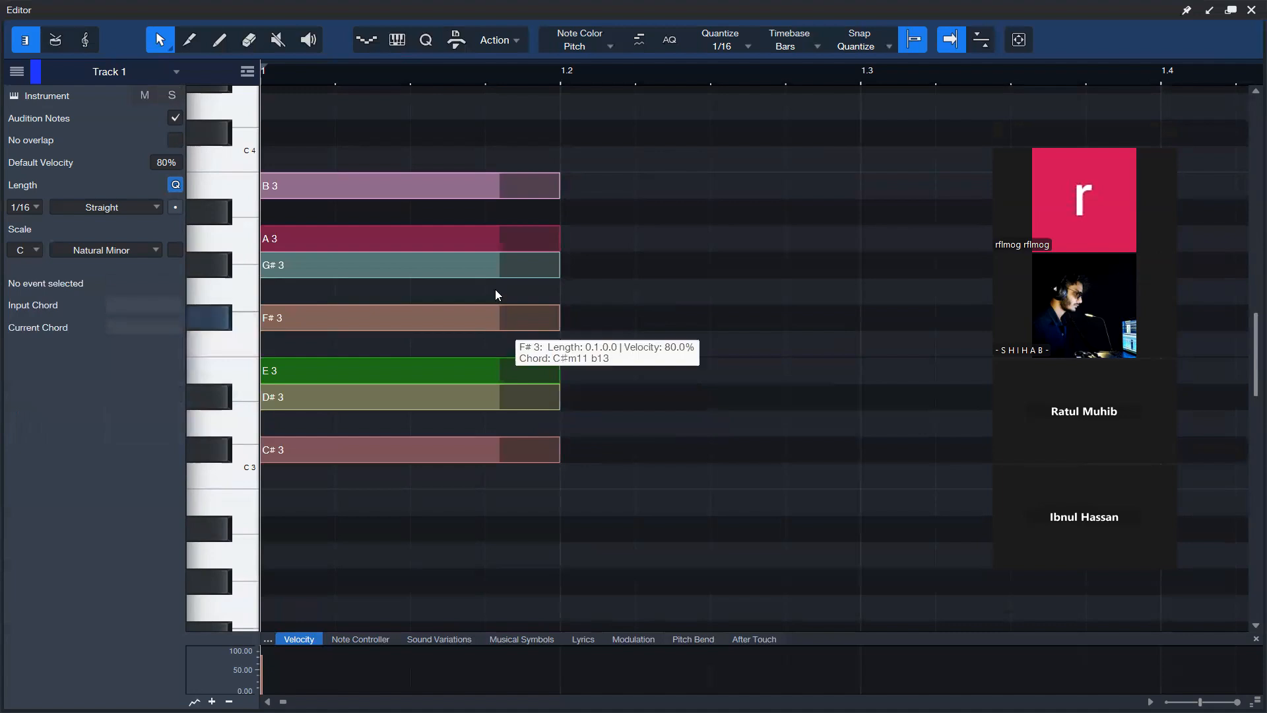
drag(664, 174, 498, 455)
key(alt+Up)
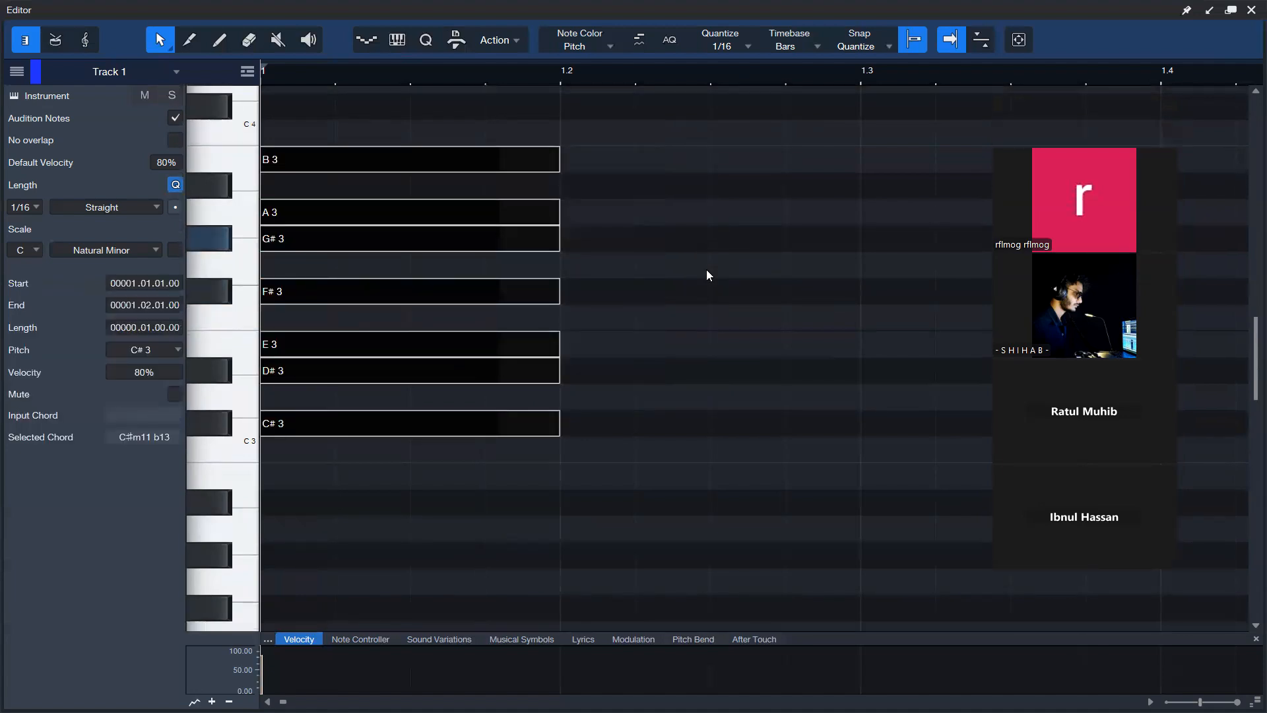
key(alt+Up)
key(alt+Down)
scroll(714, 261, up, 2)
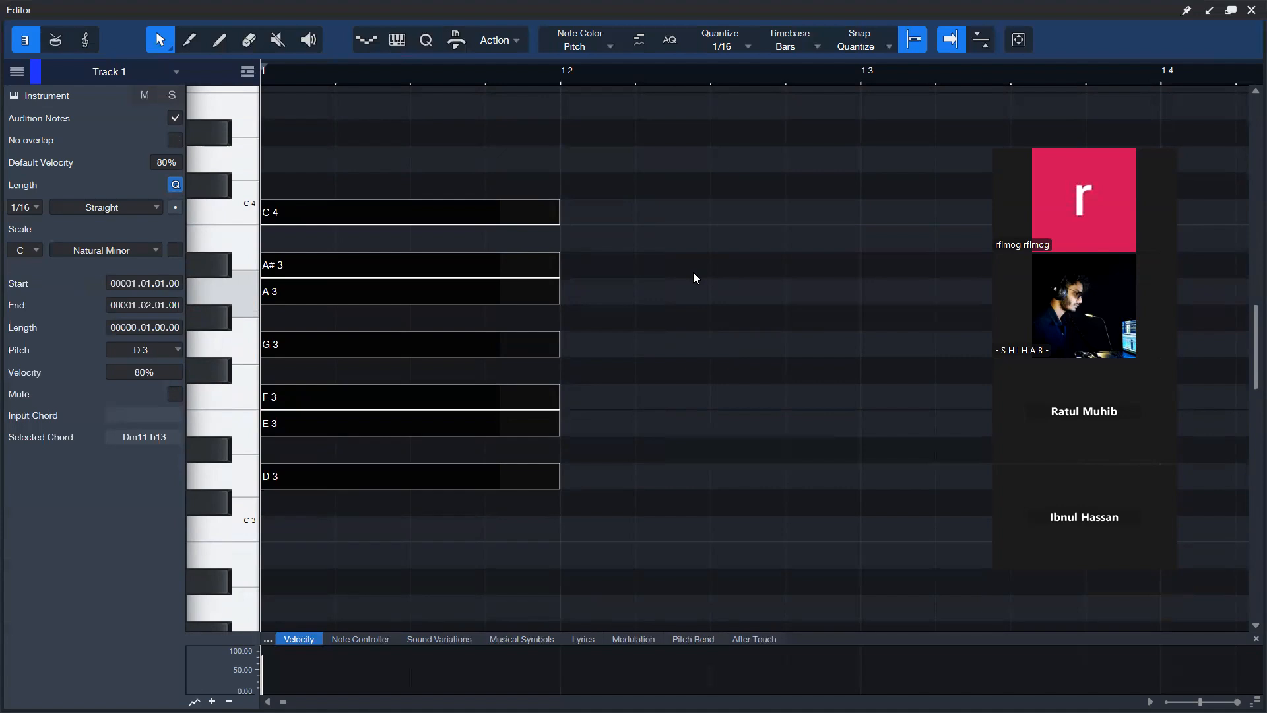
click(693, 271)
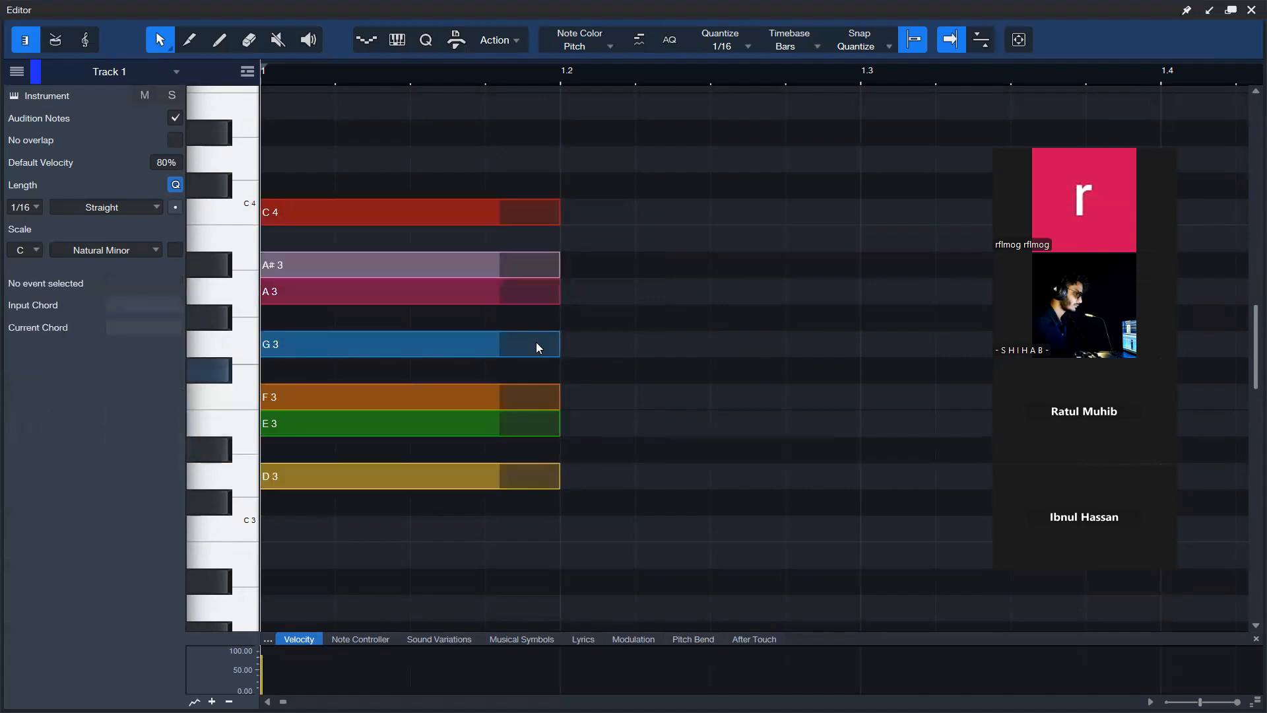
drag(624, 144, 541, 492)
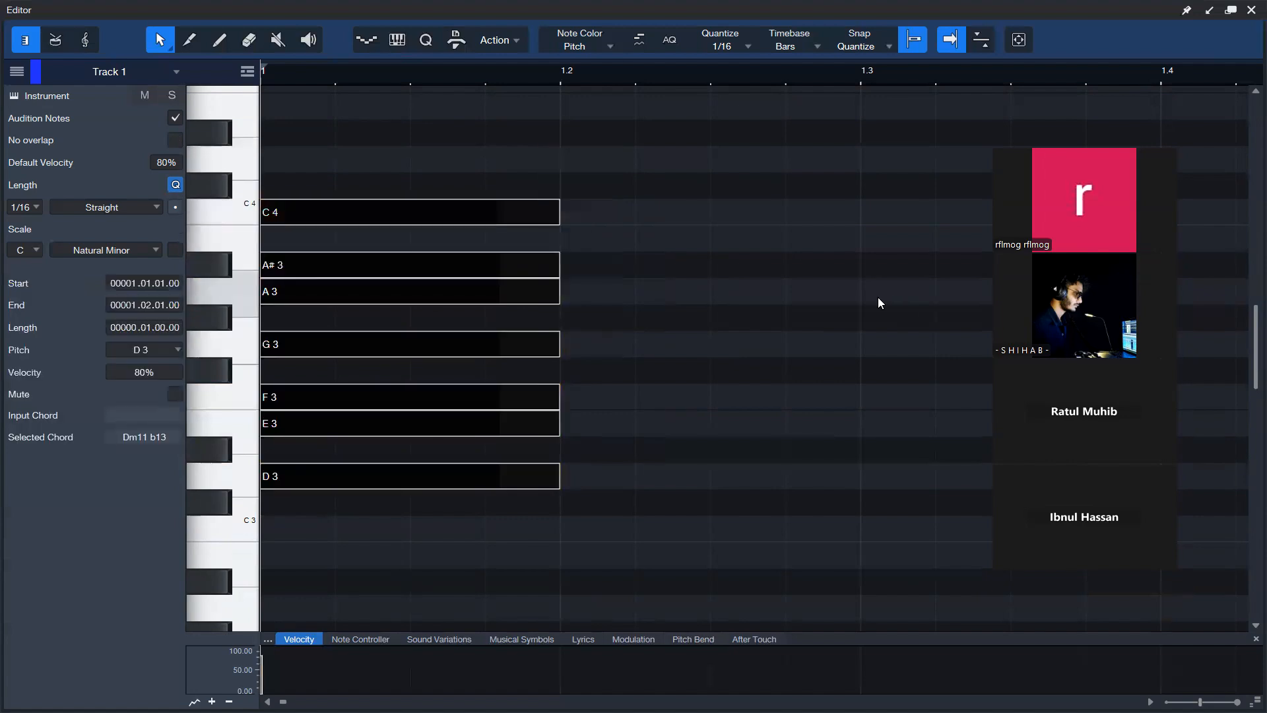
scroll(878, 299, down, 1)
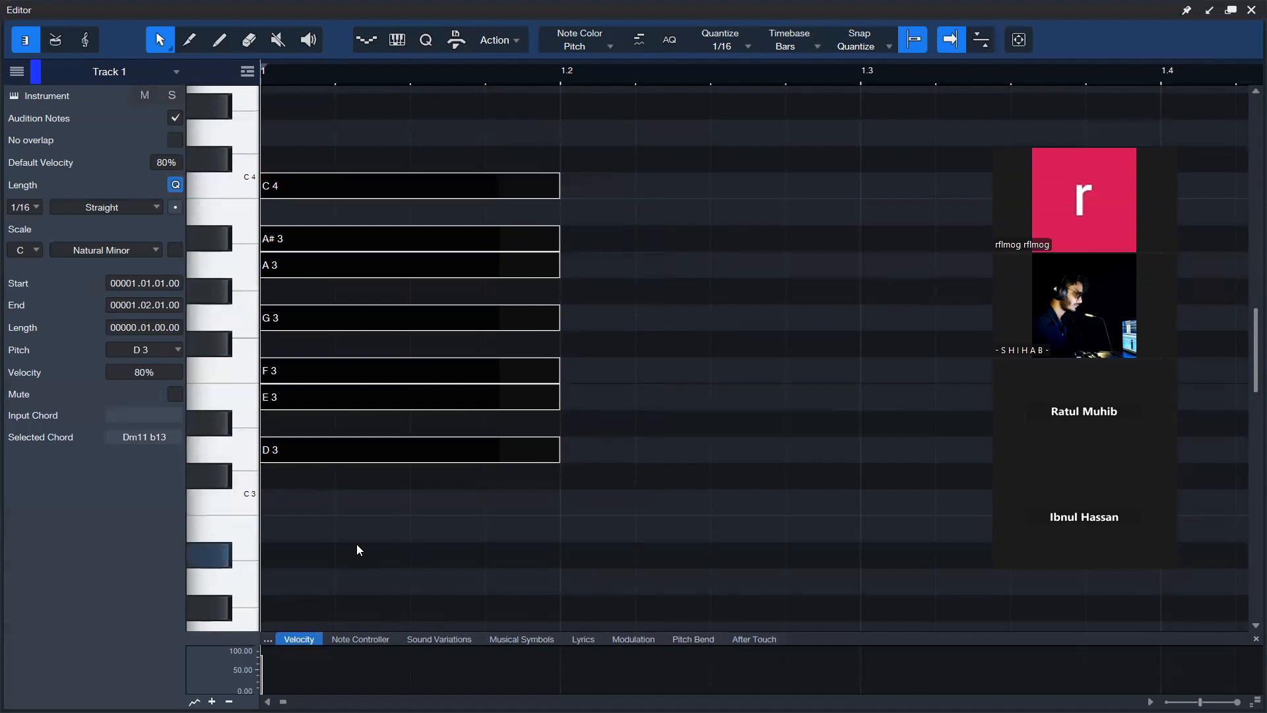
click(345, 491)
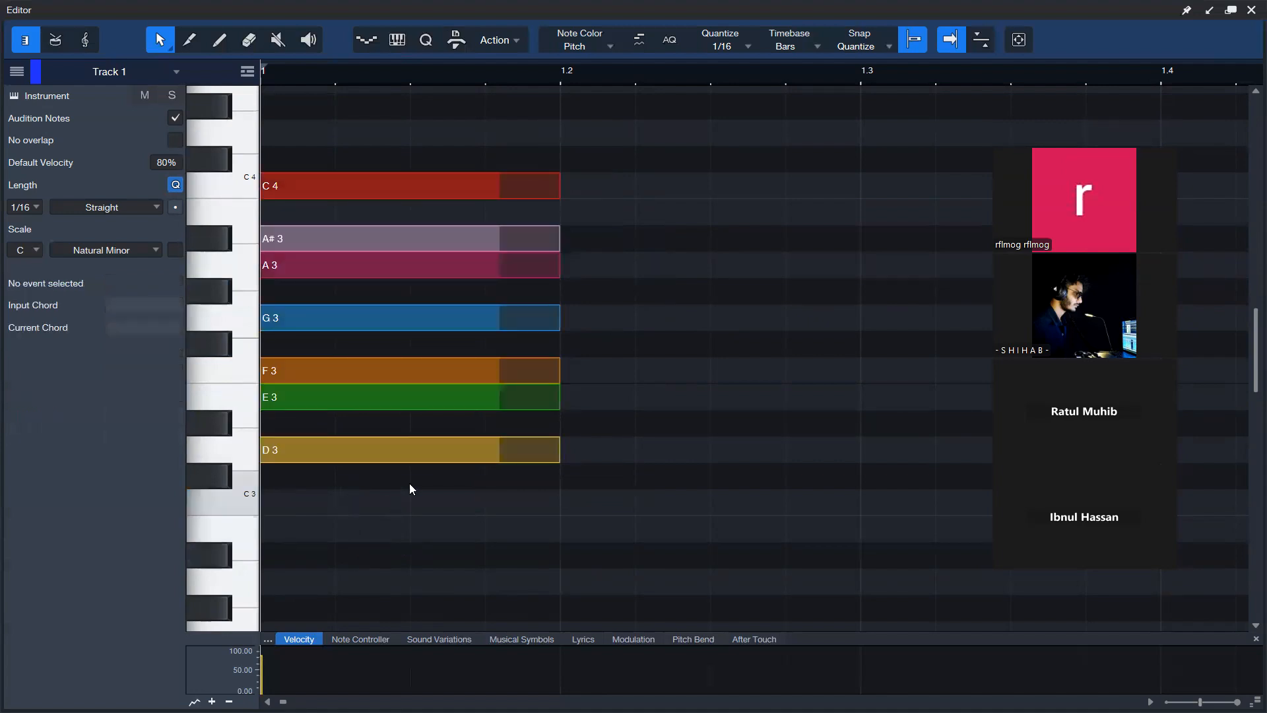
ctrl+click(337, 456)
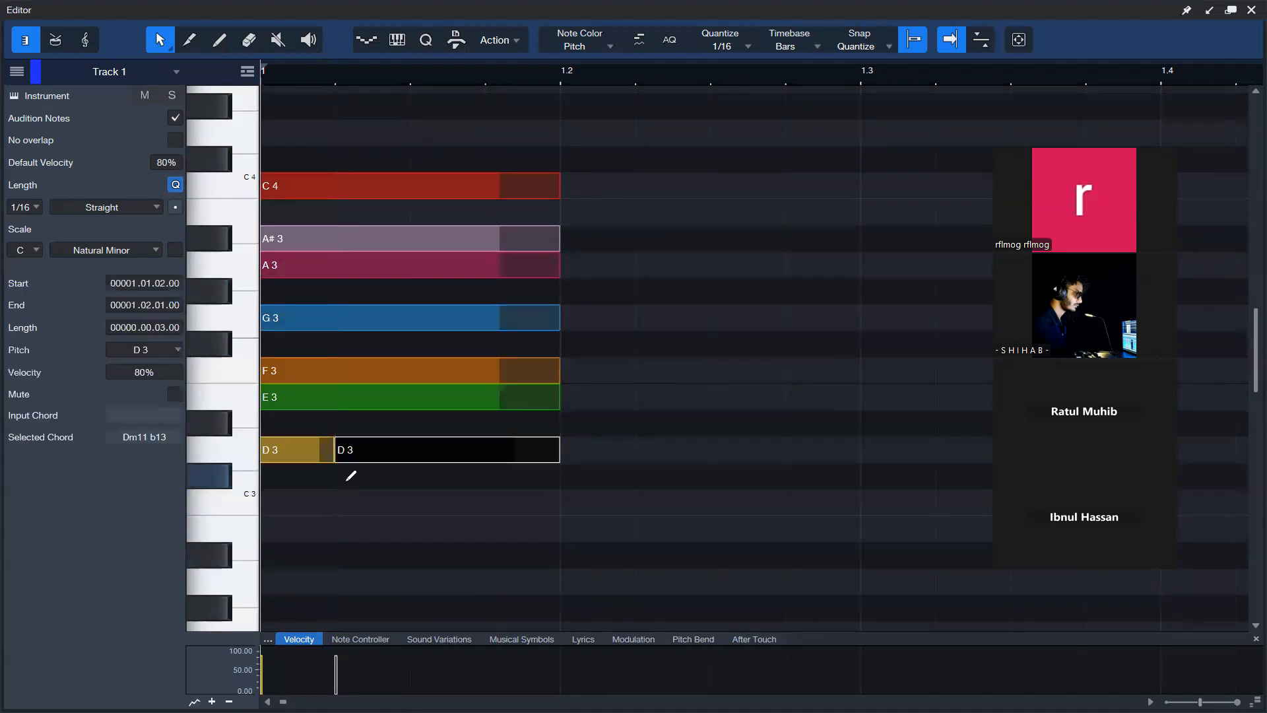
key(ctrl+z)
drag(605, 145, 305, 598)
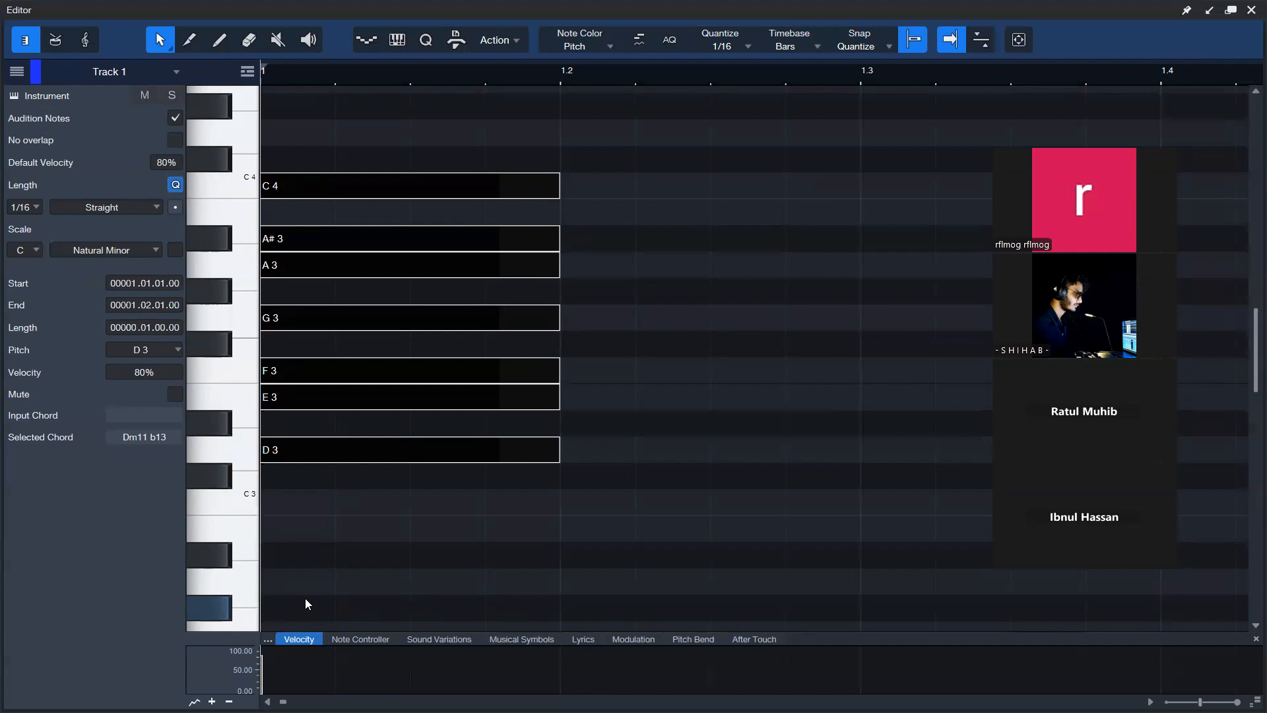
click(641, 416)
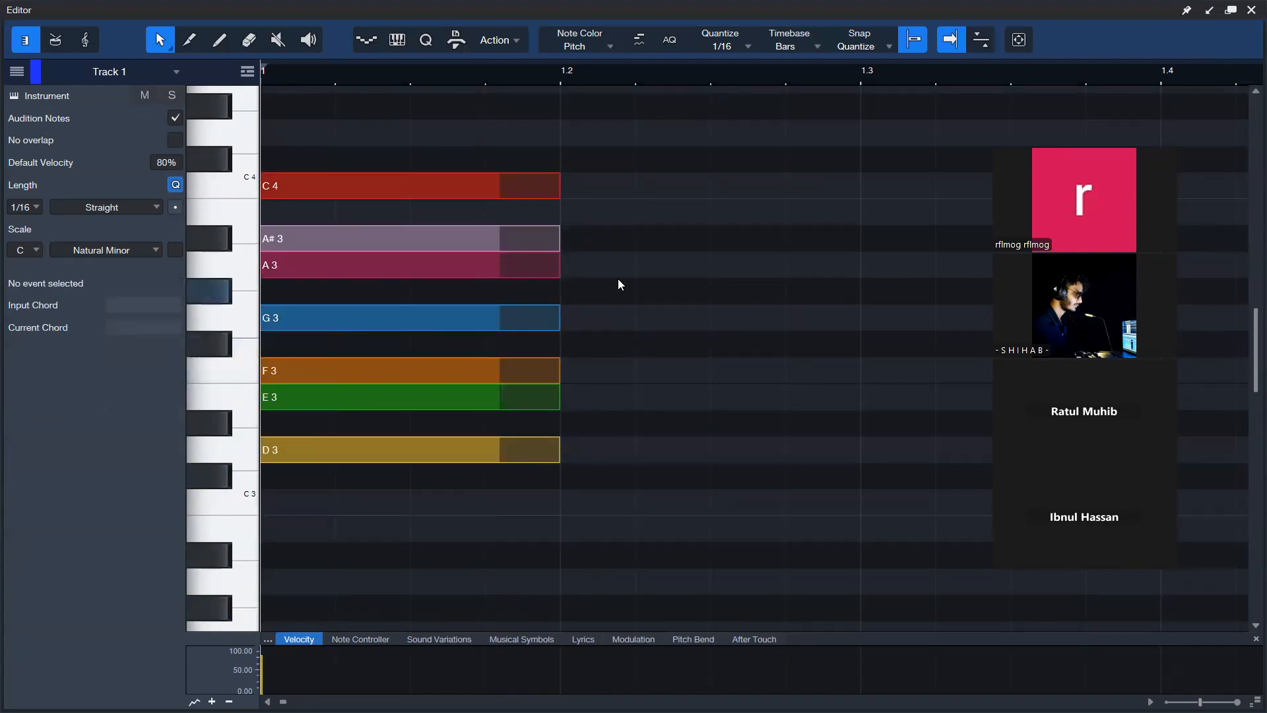
Step: Set the scale root to D and enable the Natural Minor scale for the stack of notes from D3 to C4
scroll(618, 278, up, 1)
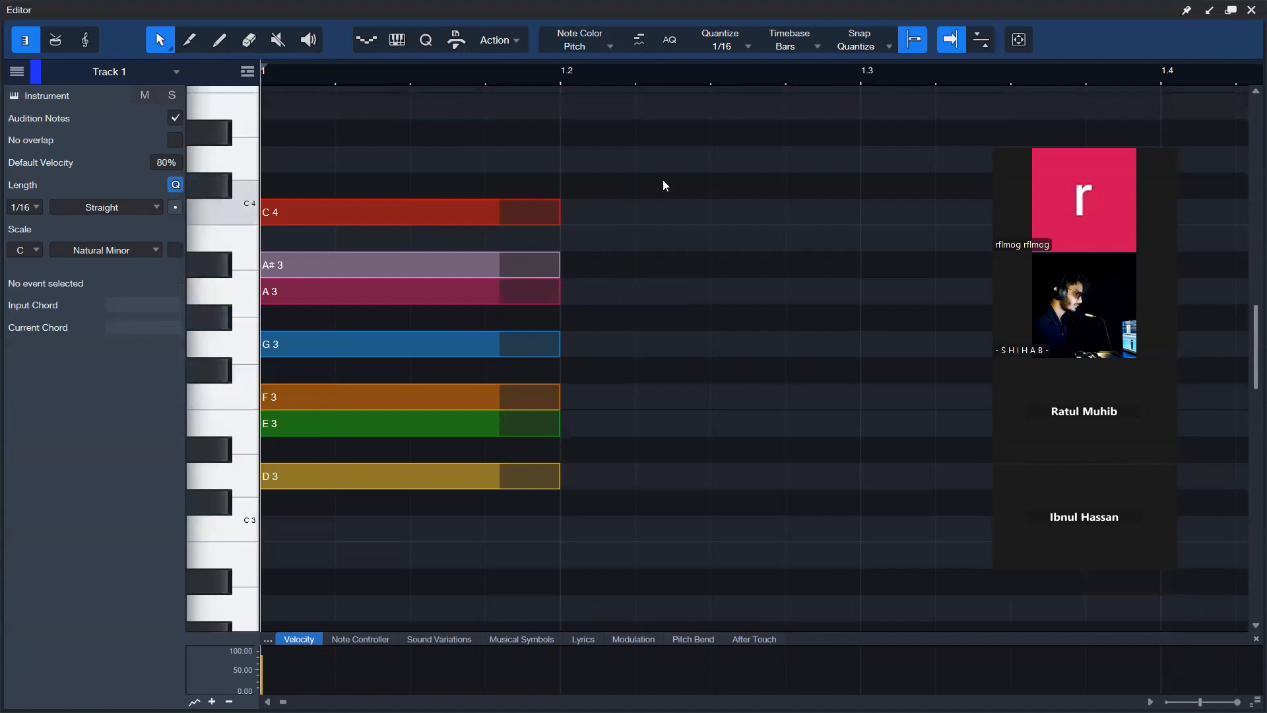
scroll(644, 191, down, 1)
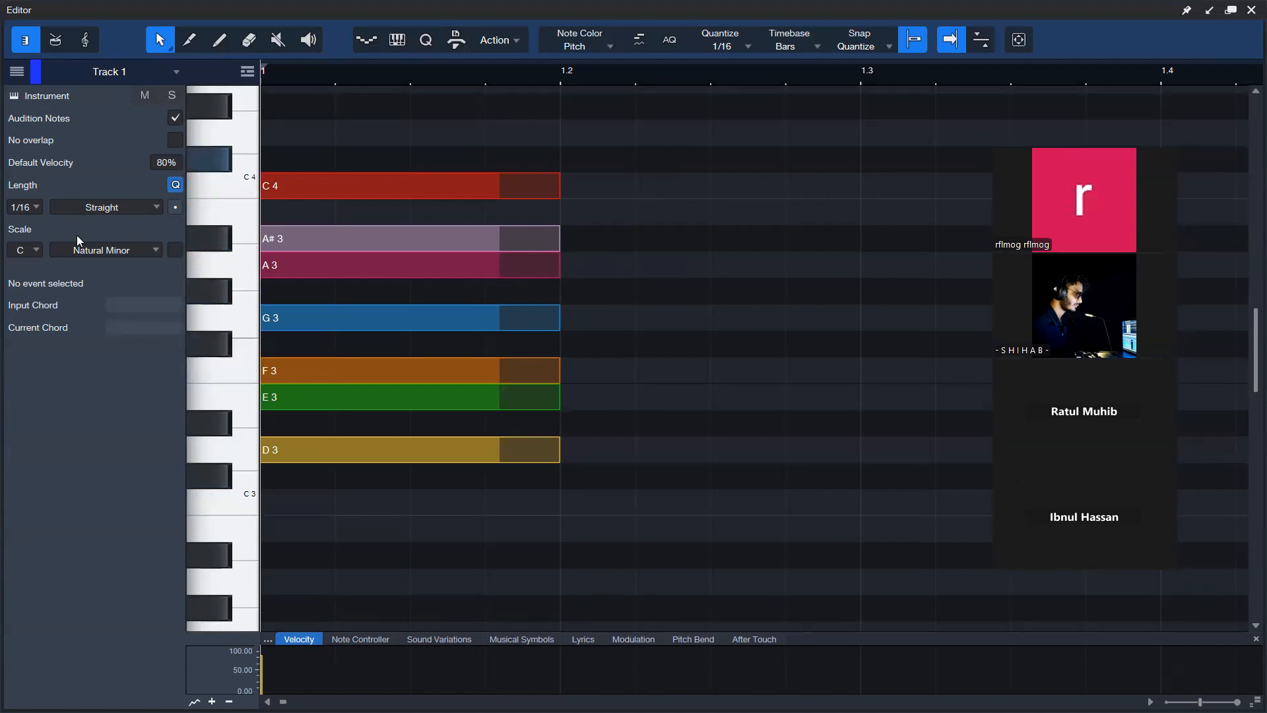
drag(345, 517, 440, 48)
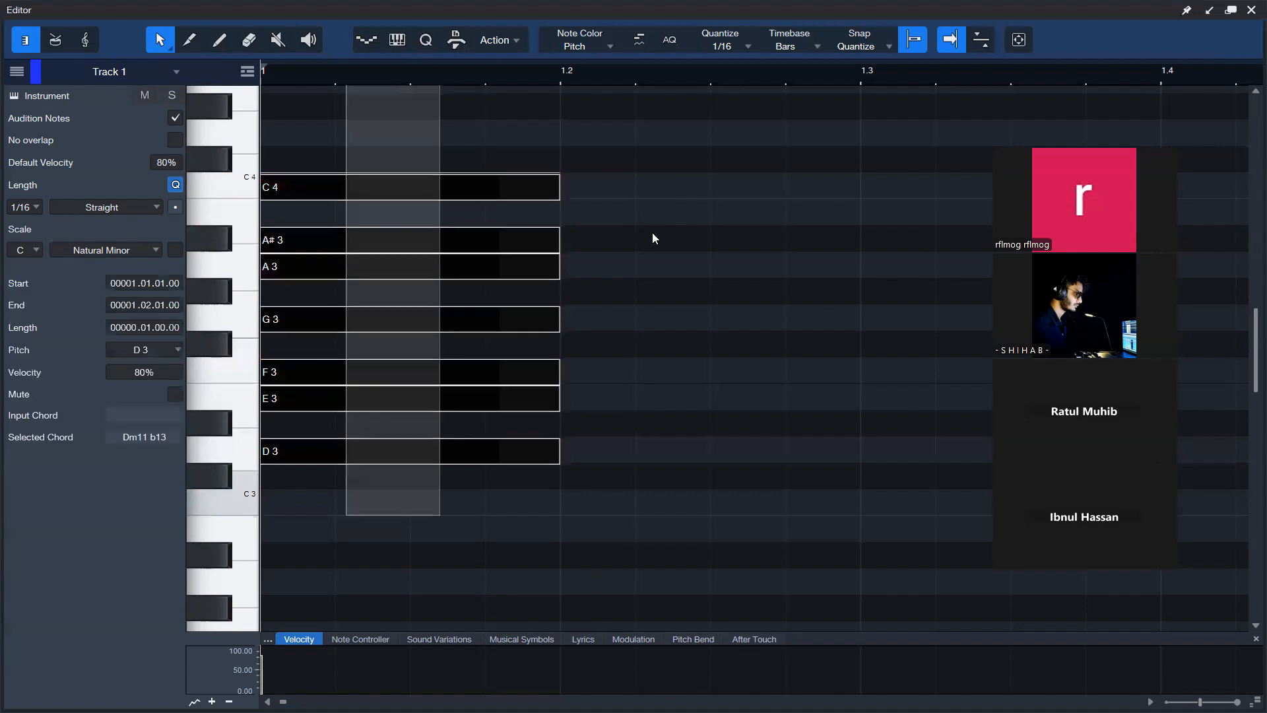
drag(615, 122, 430, 517)
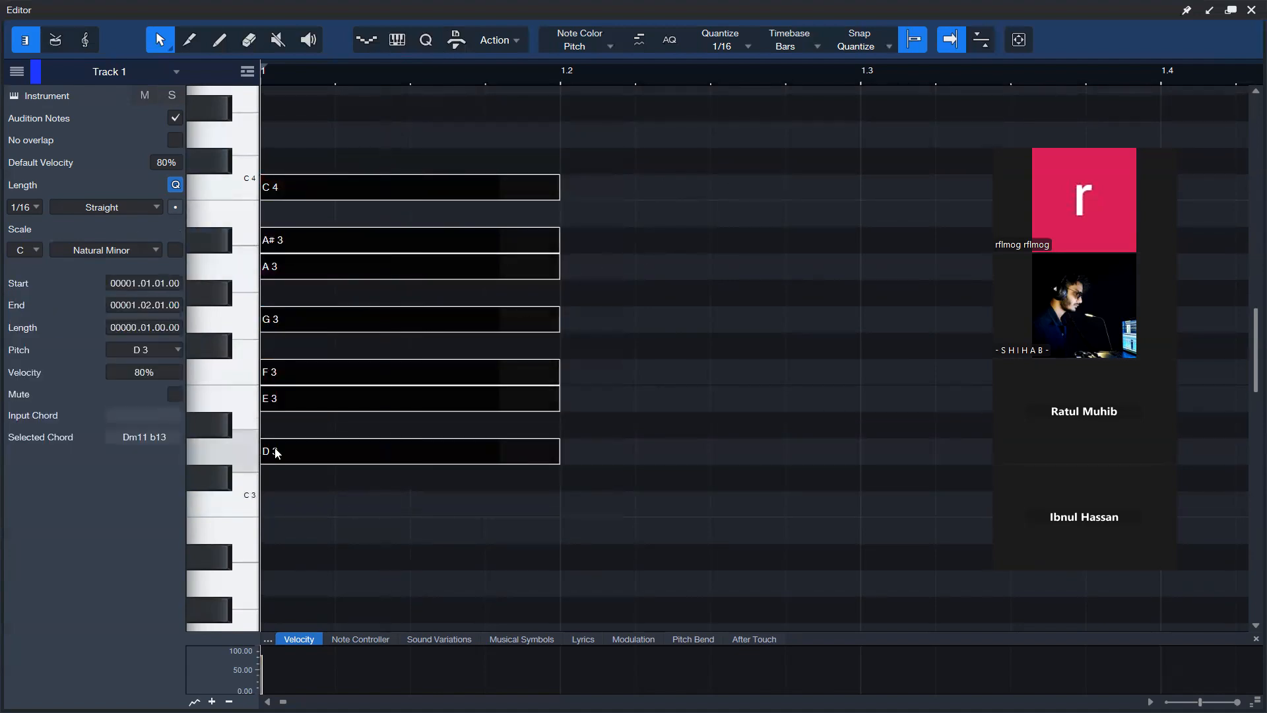
click(36, 253)
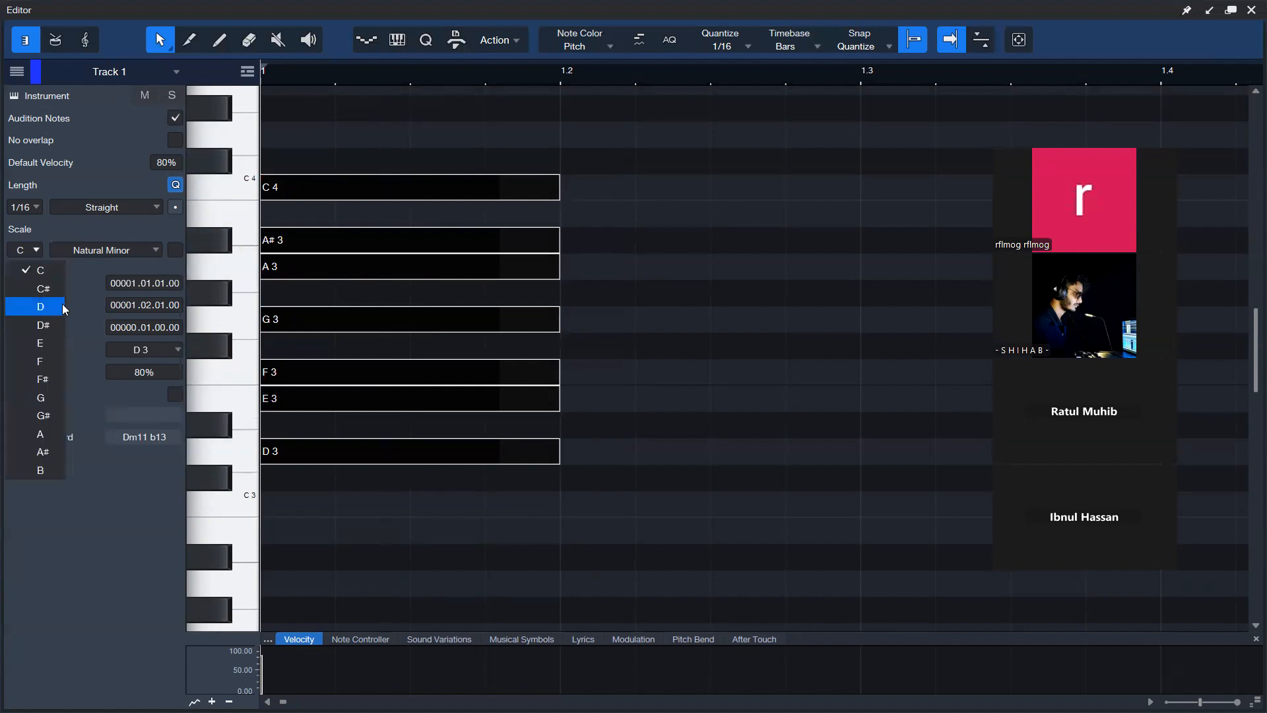
click(28, 326)
click(175, 249)
click(663, 224)
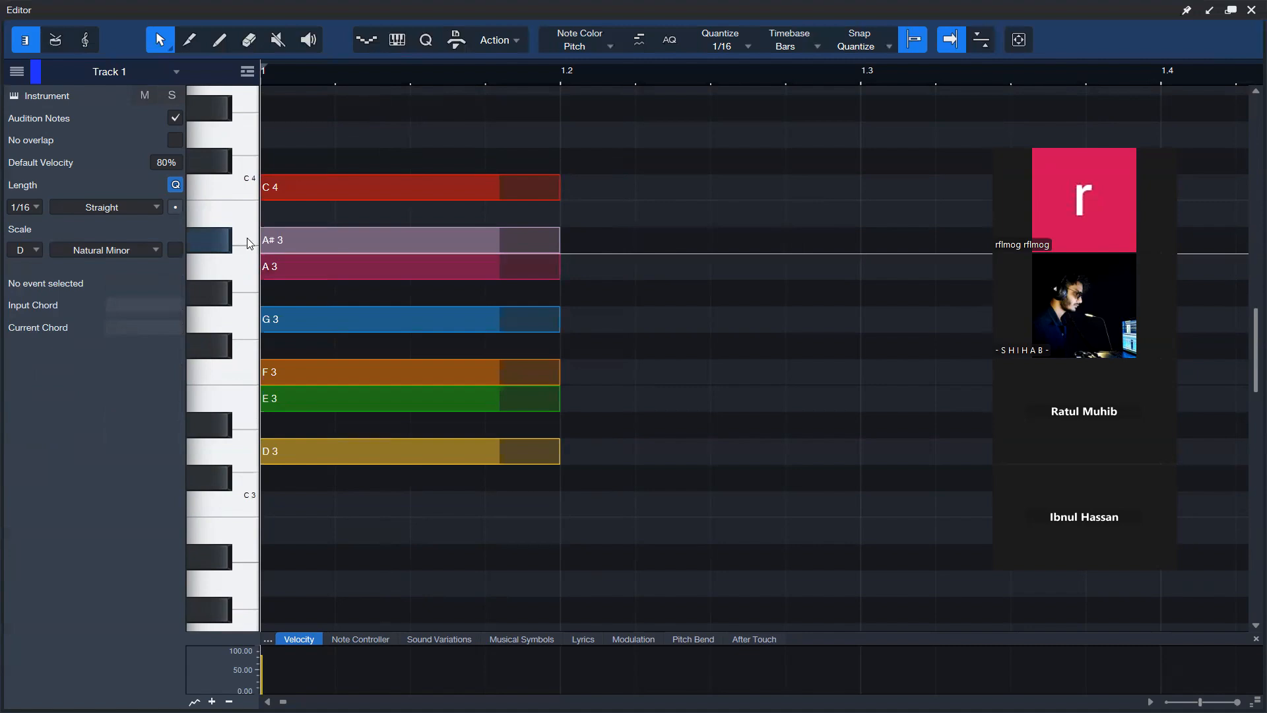
click(172, 249)
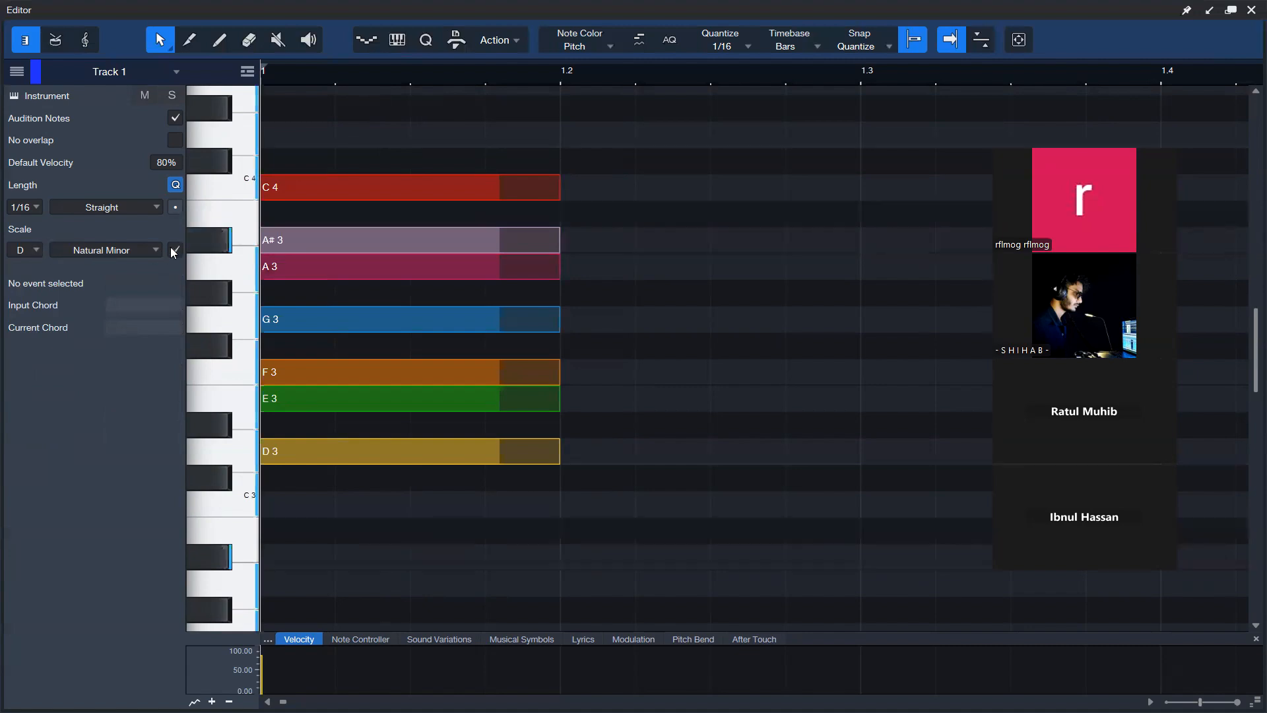
Step: Compare the seven stacked notes with the marked scale keys, delete them all and disable the scale option
drag(606, 433, 422, 535)
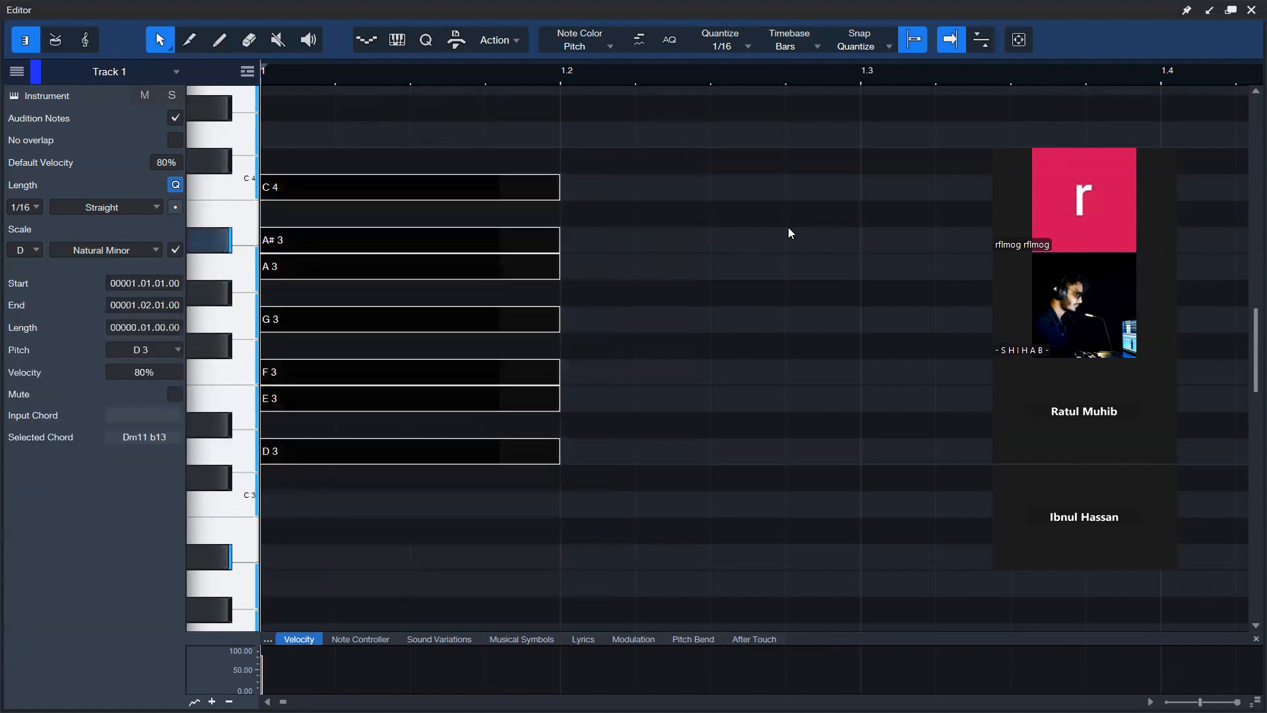
click(789, 232)
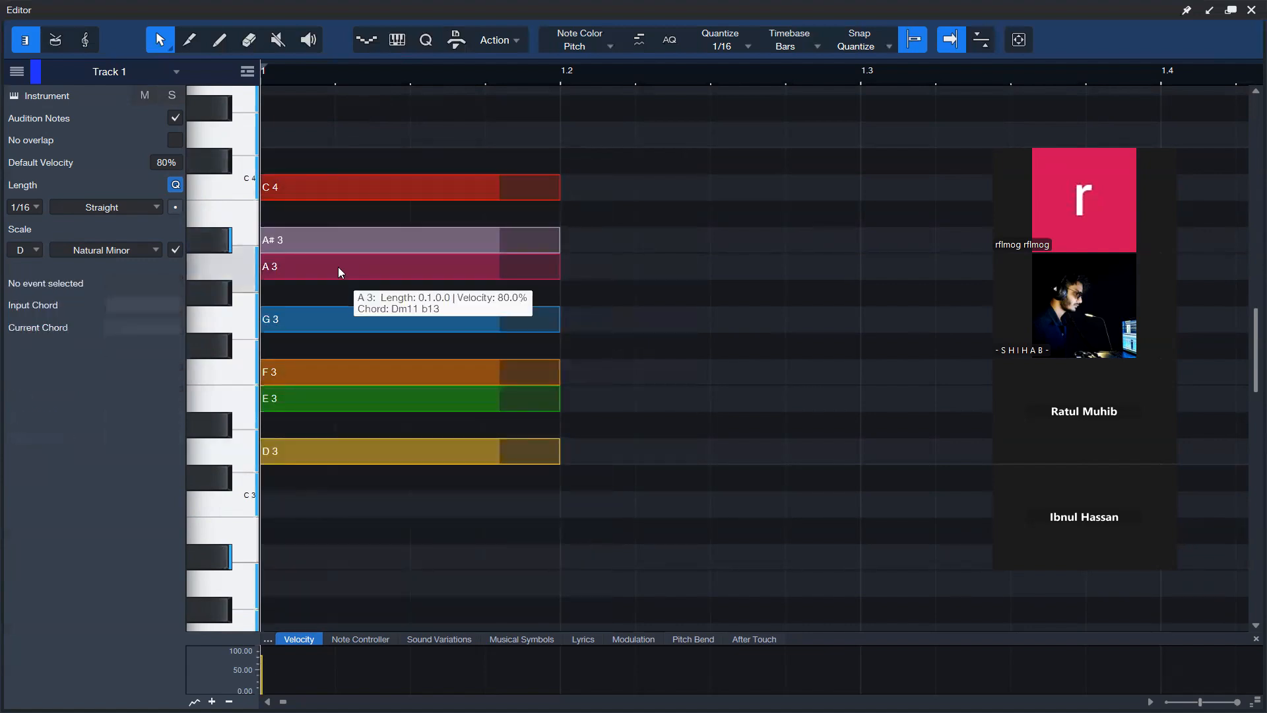
drag(637, 185, 481, 475)
click(626, 344)
drag(662, 95, 306, 594)
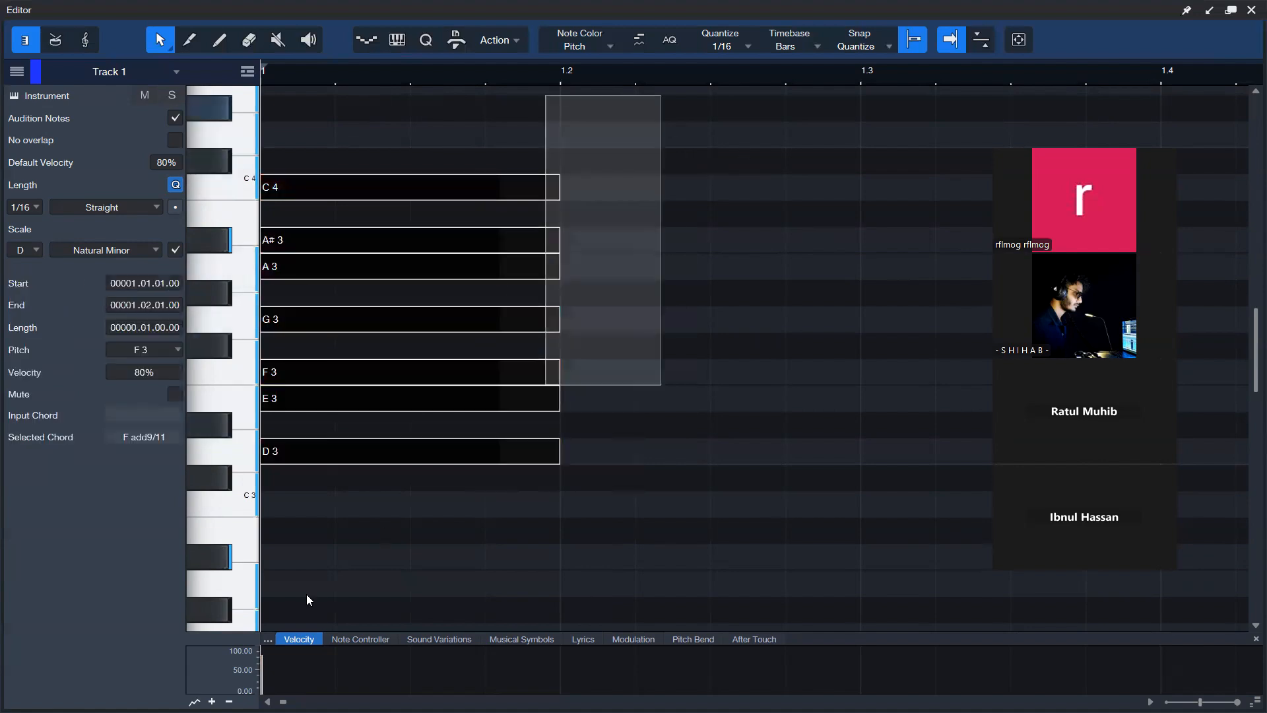
key(Delete)
click(175, 249)
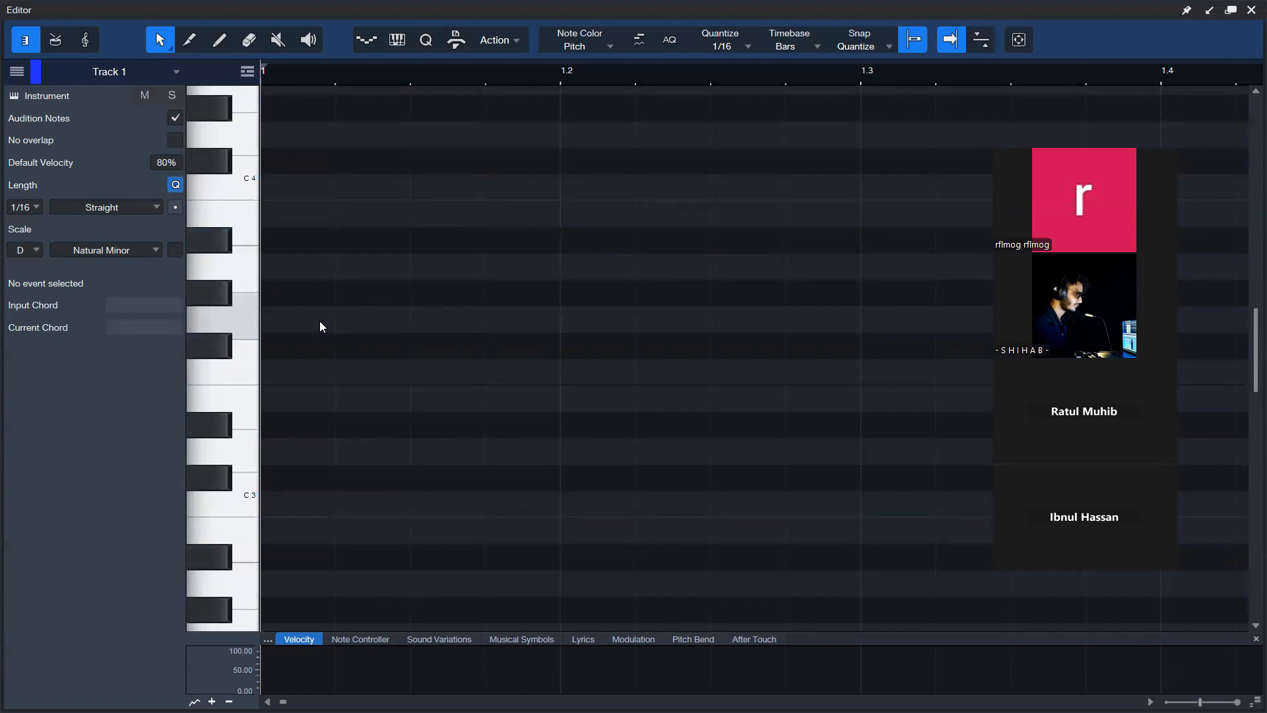
Step: Draw three stacked one-beat notes on G3, B3 and D4, starting at bar 1 and ending at 1.2
scroll(319, 327, up, 1)
drag(296, 343, 558, 344)
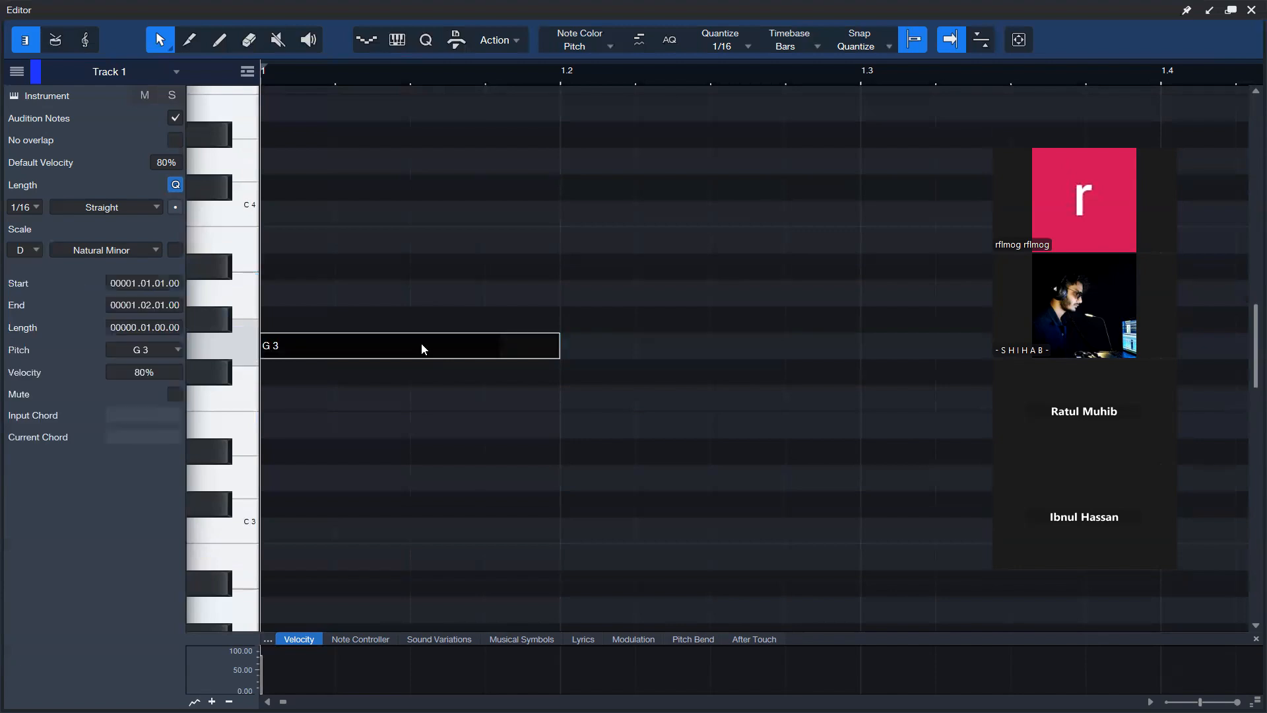
scroll(356, 323, up, 1)
click(419, 262)
drag(264, 266, 560, 267)
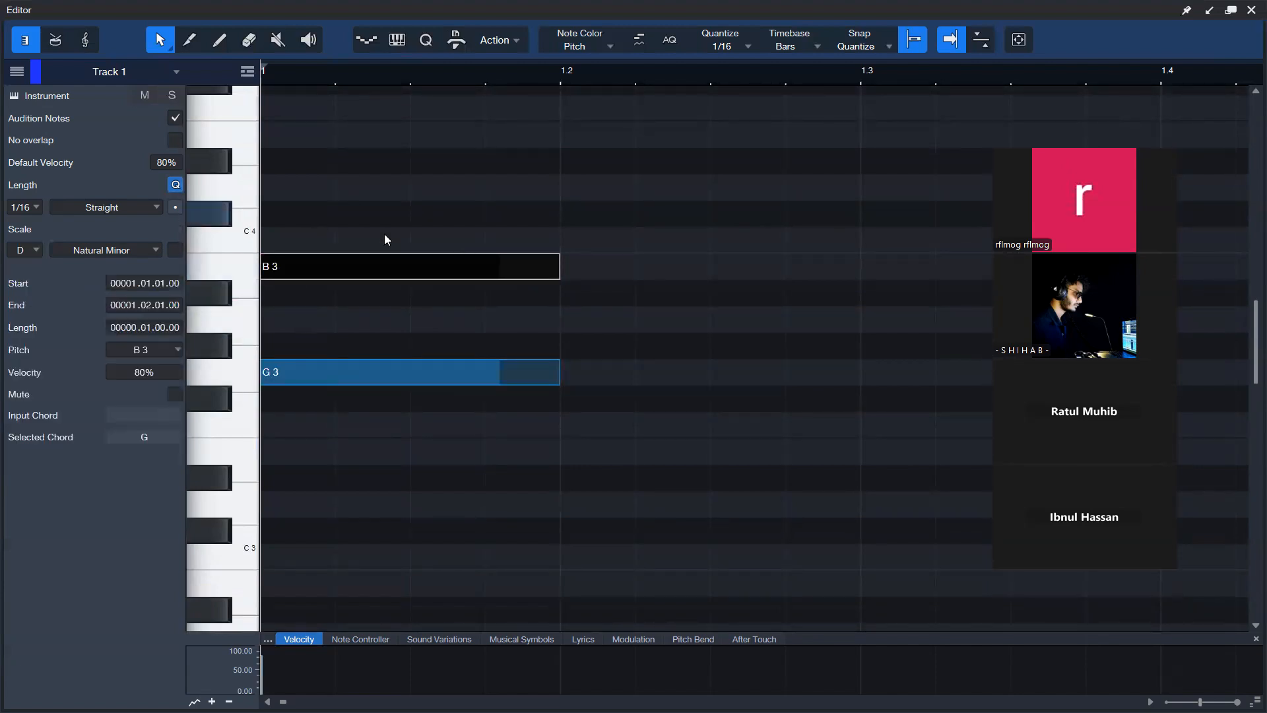
drag(283, 187, 529, 198)
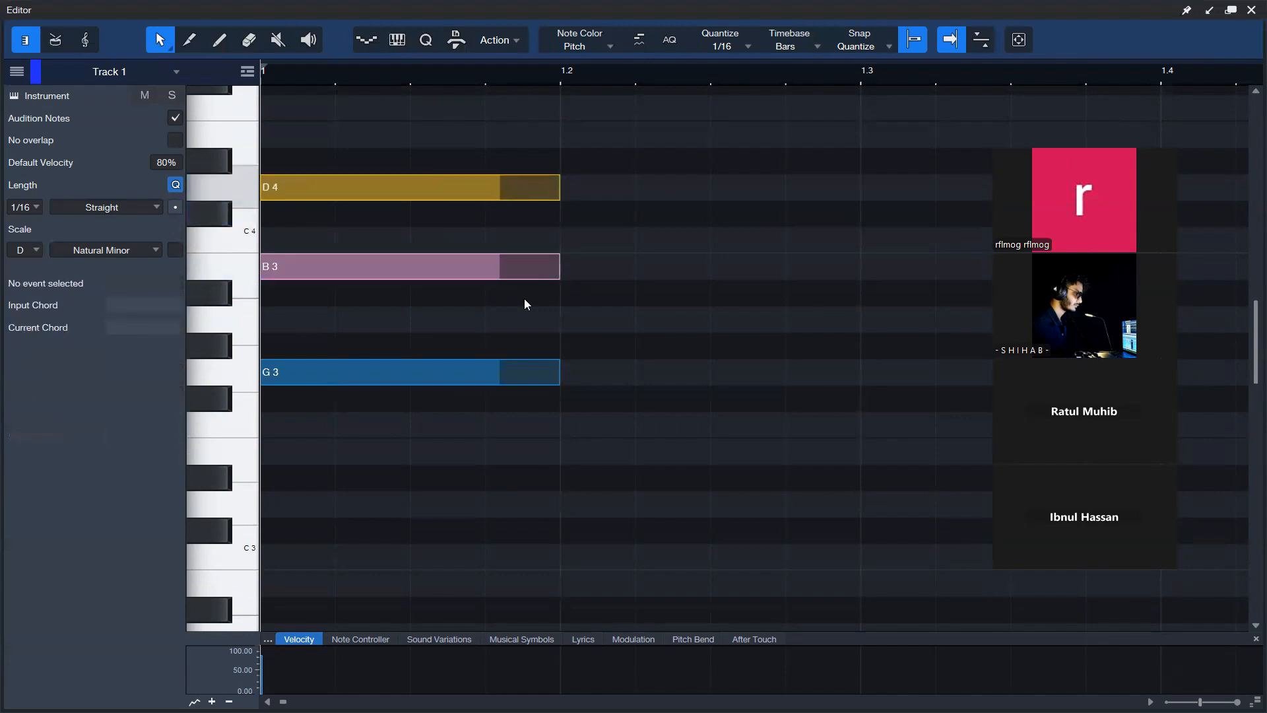
Step: Select the three stacked notes and check their chord, docking the editor in the main window and detaching it again
key(ctrl+a)
scroll(653, 379, up, 1)
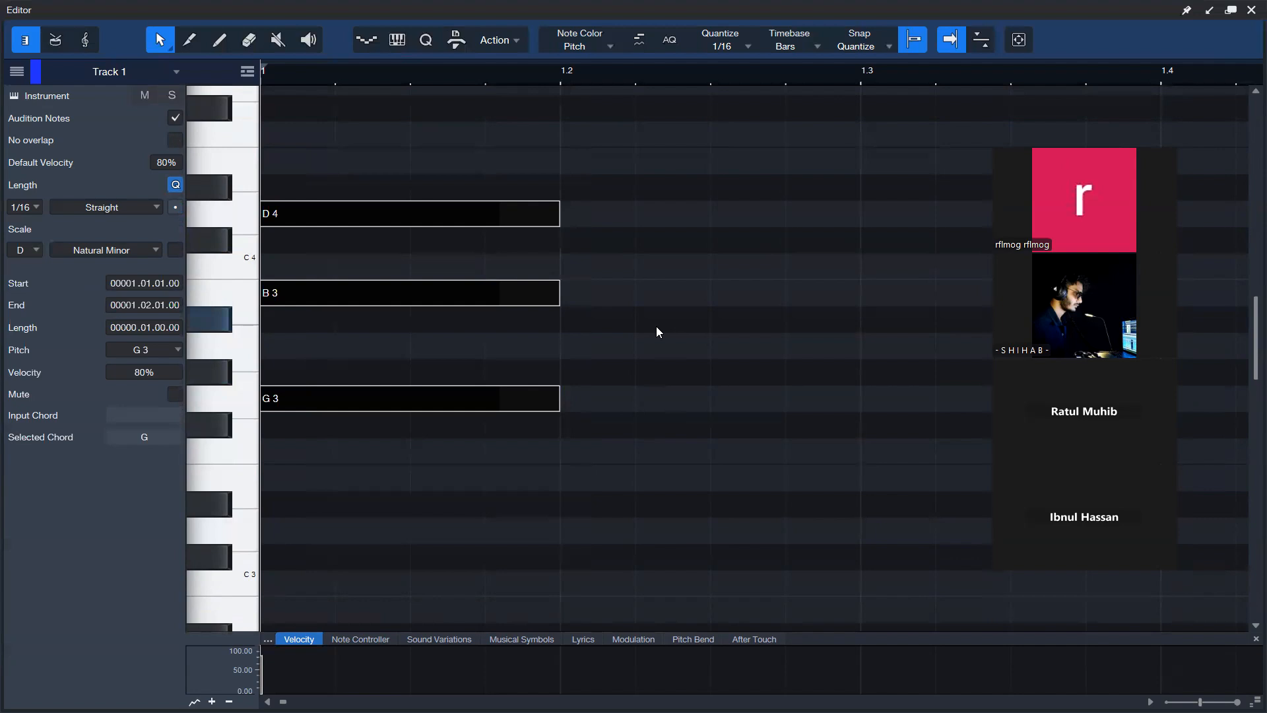
drag(608, 147, 177, 507)
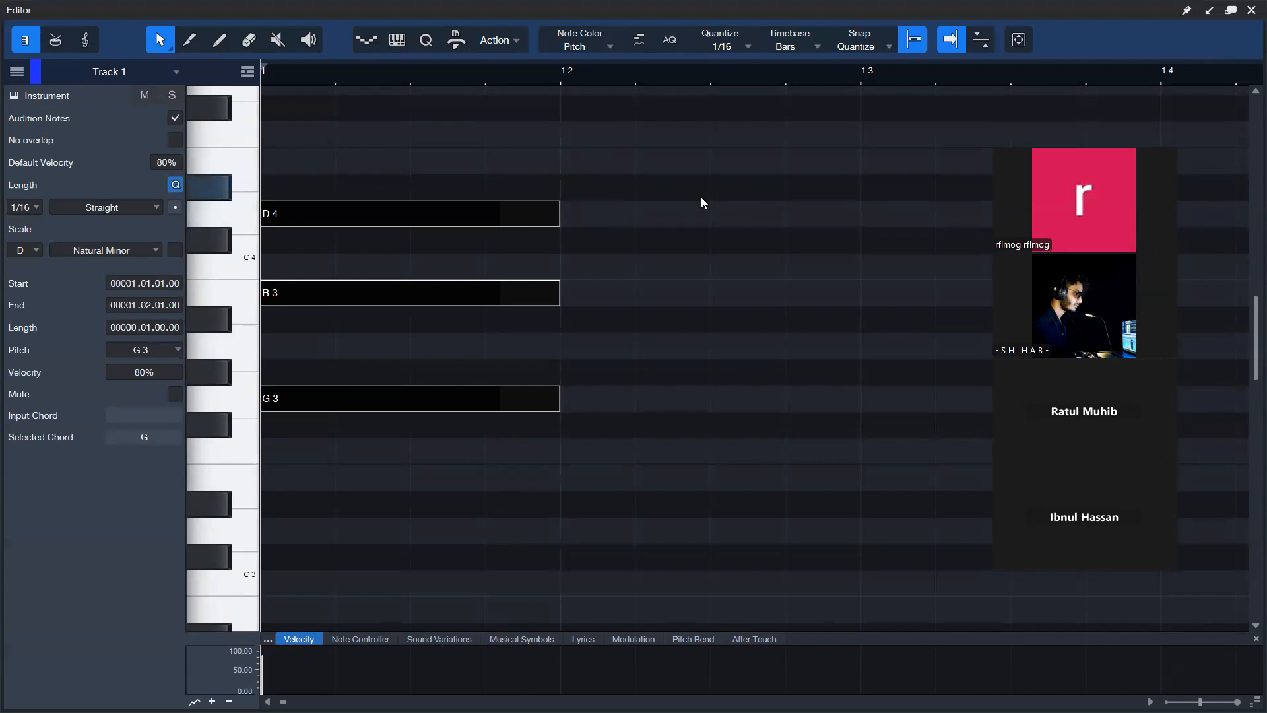
click(1209, 18)
scroll(574, 290, up, 1)
drag(601, 221, 433, 509)
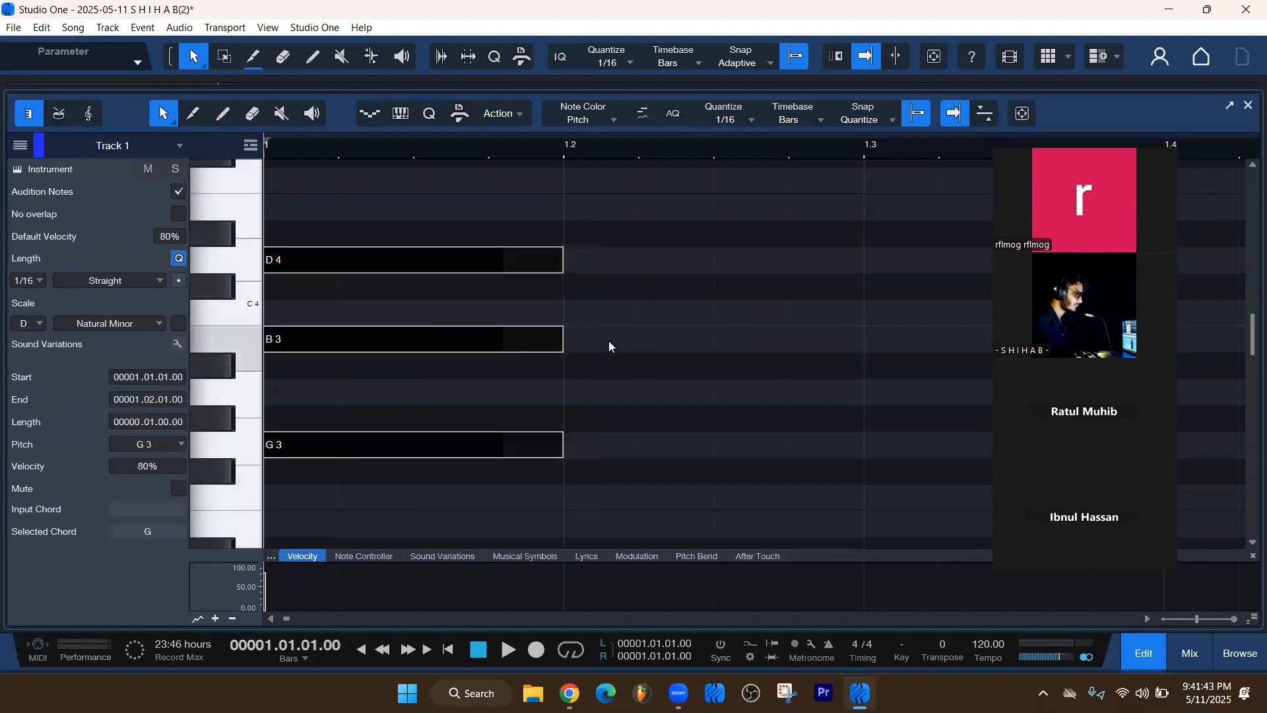
drag(623, 221, 338, 460)
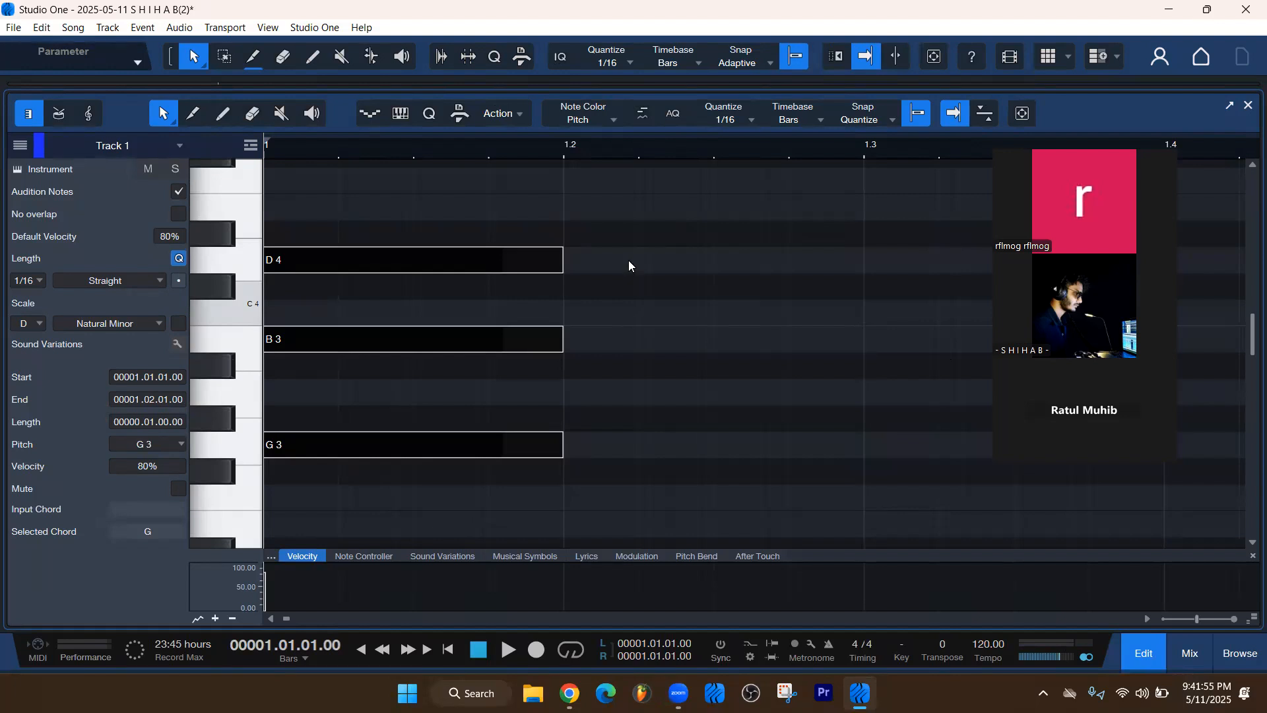
click(753, 275)
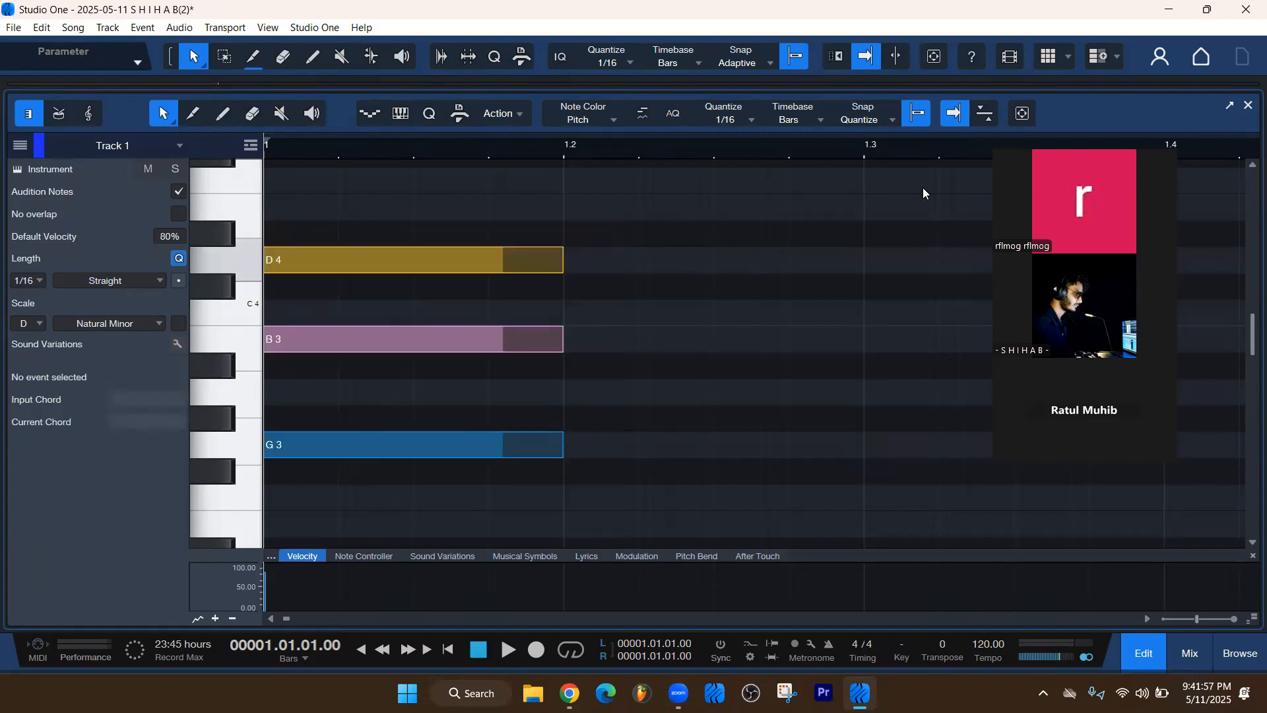
click(1229, 106)
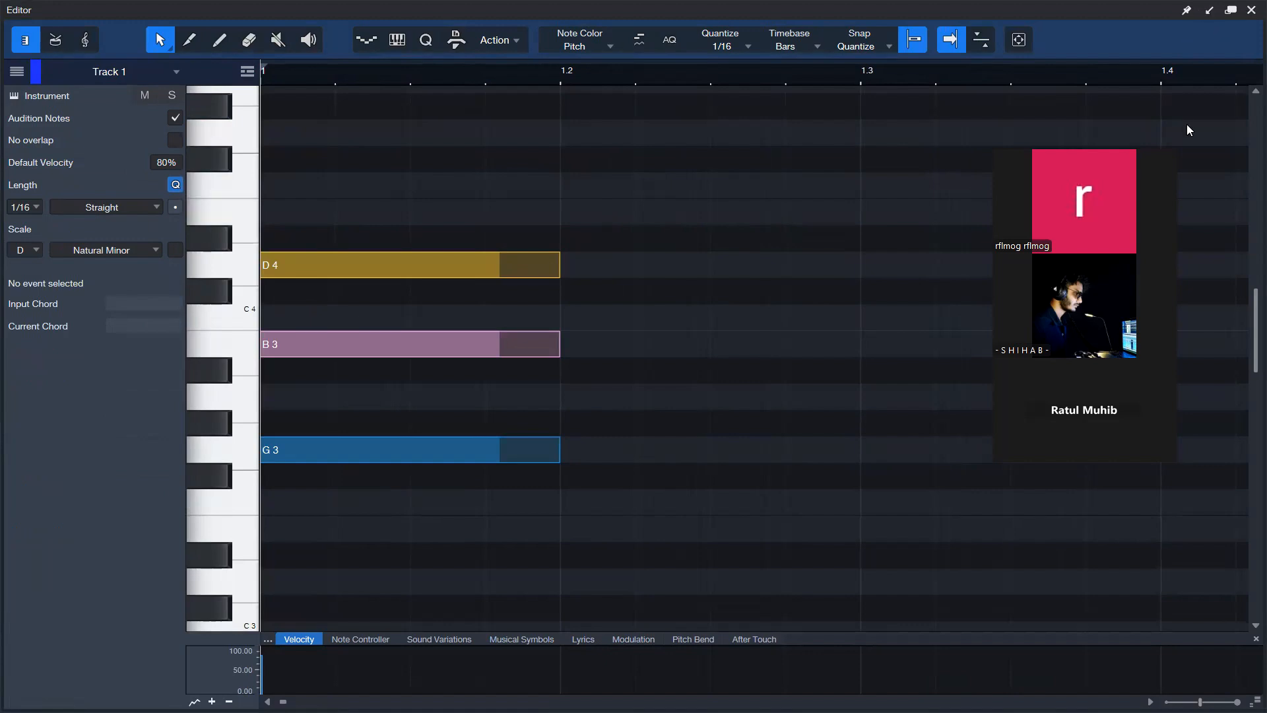
Step: Examine the semitone gaps between the G3, B3 and D4 notes of the chord
drag(621, 176, 173, 584)
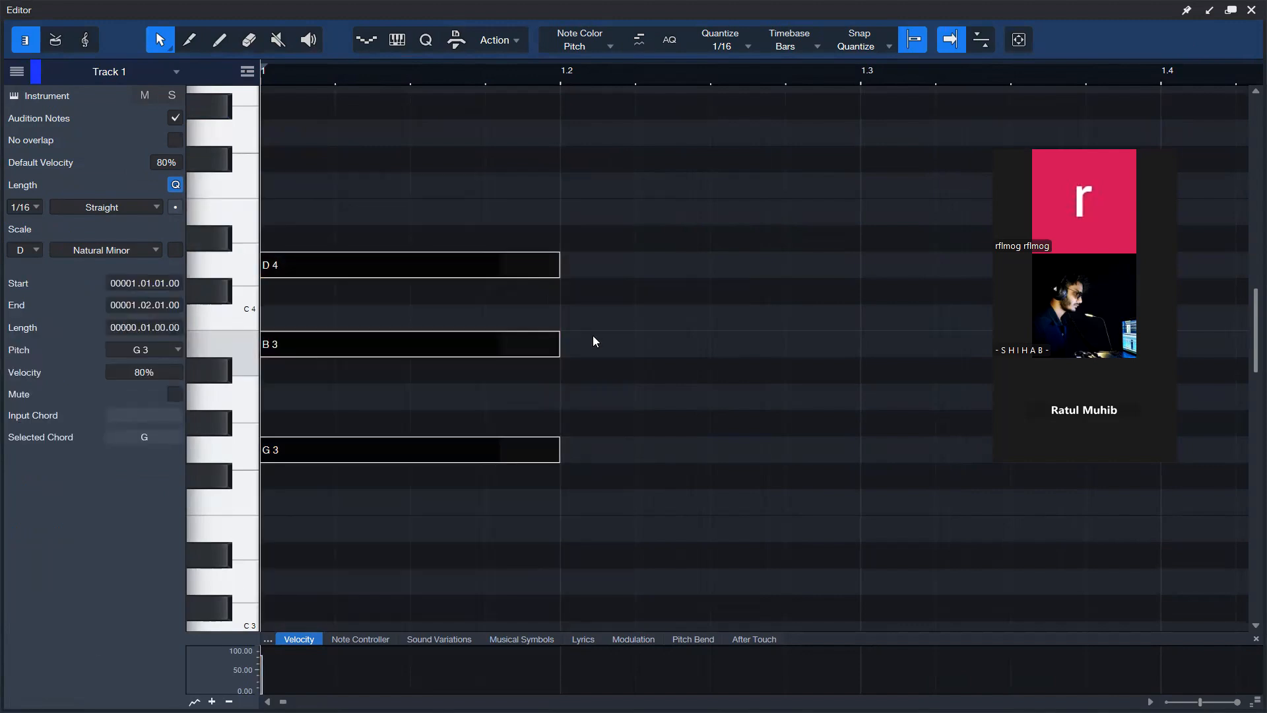
scroll(592, 335, down, 1)
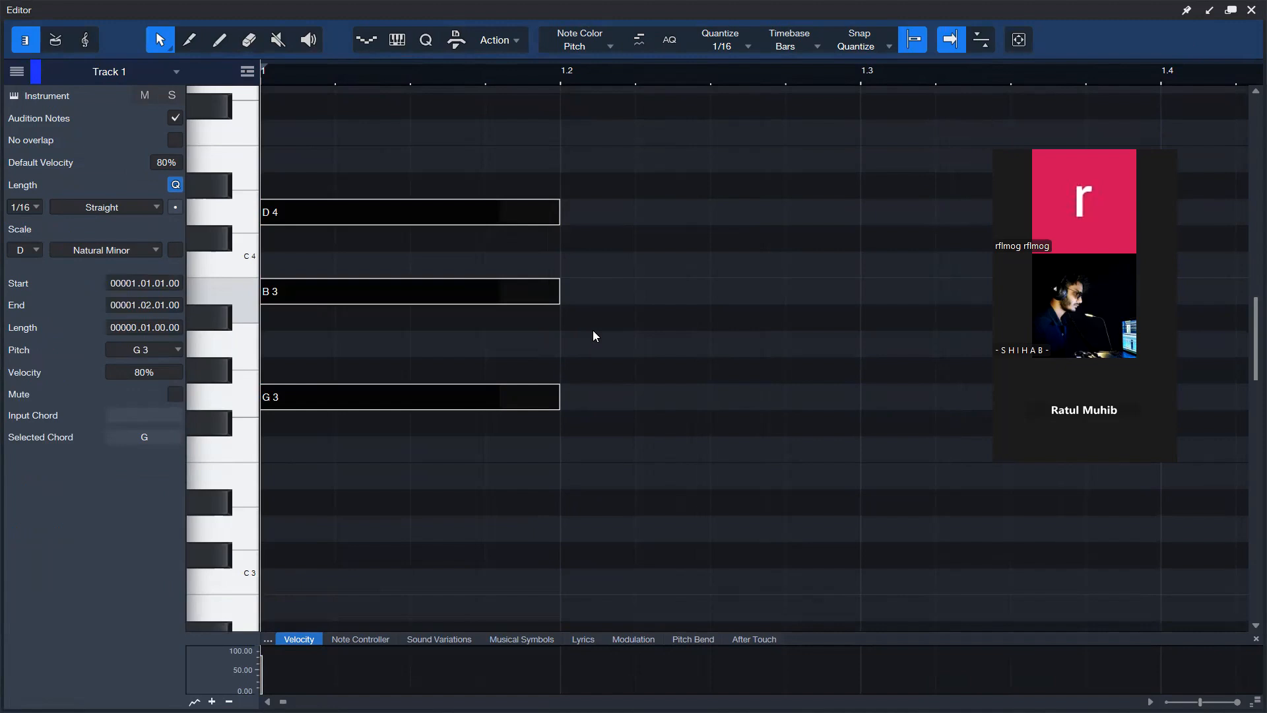
scroll(593, 335, up, 1)
click(617, 312)
scroll(617, 312, down, 1)
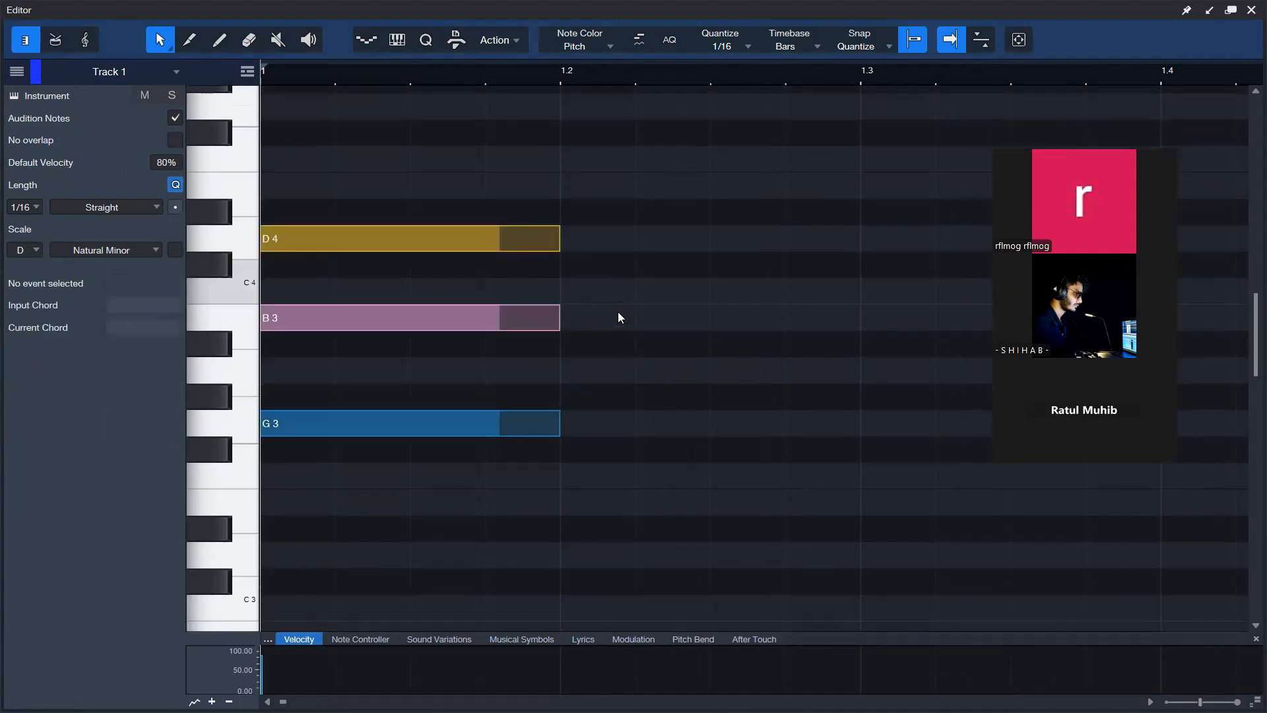
drag(638, 120, 264, 617)
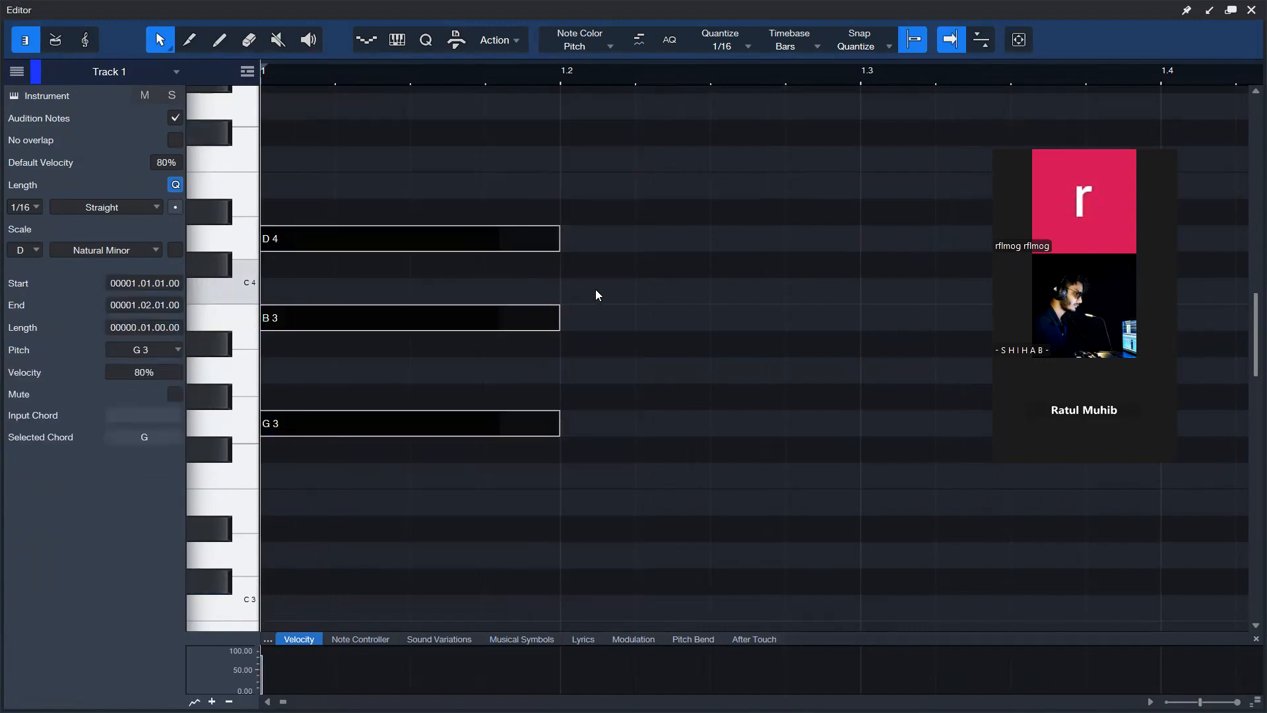
click(610, 242)
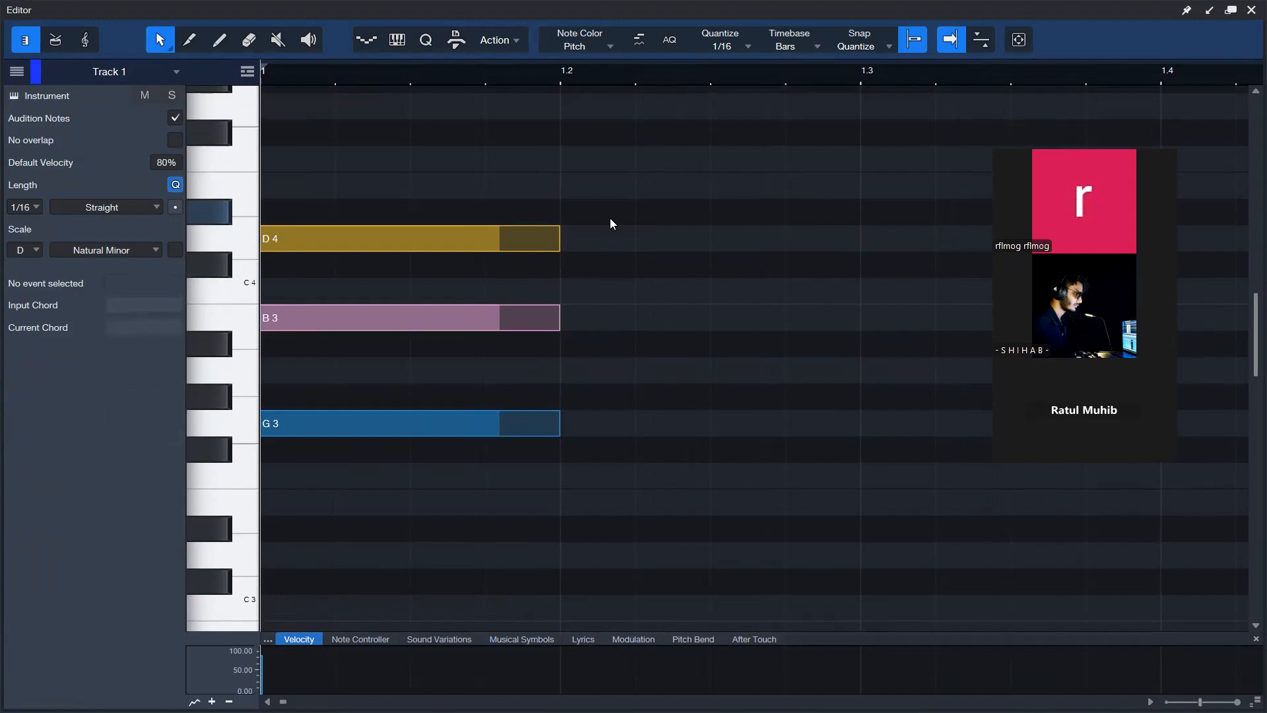
scroll(608, 219, down, 1)
scroll(605, 221, up, 1)
drag(602, 177, 635, 242)
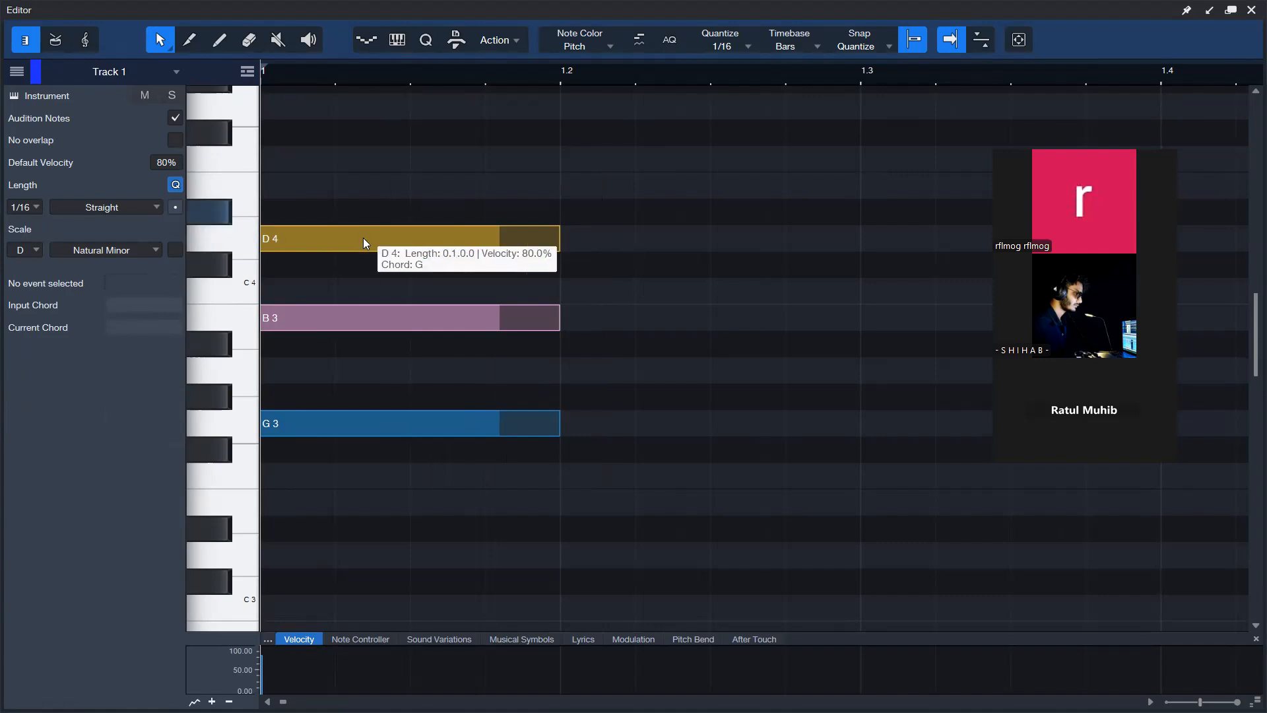
drag(380, 161, 354, 453)
drag(359, 540, 406, 171)
click(455, 145)
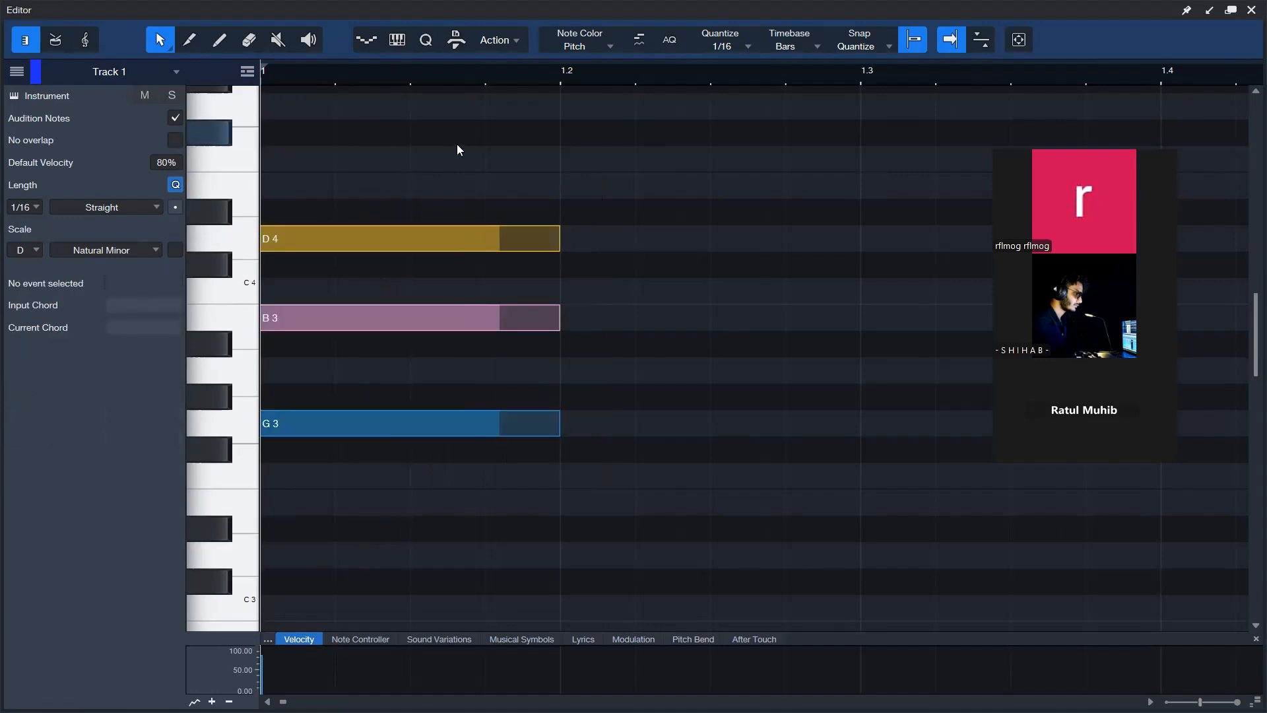
scroll(460, 129, down, 1)
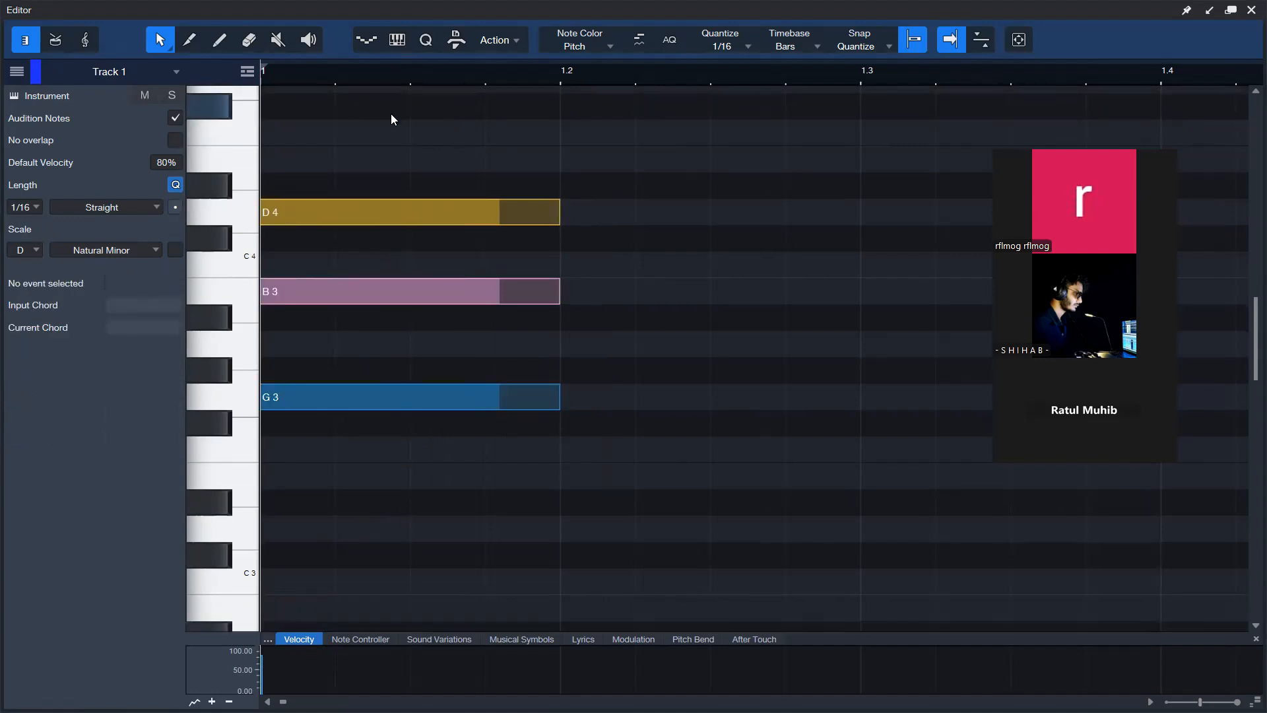
drag(411, 96, 396, 449)
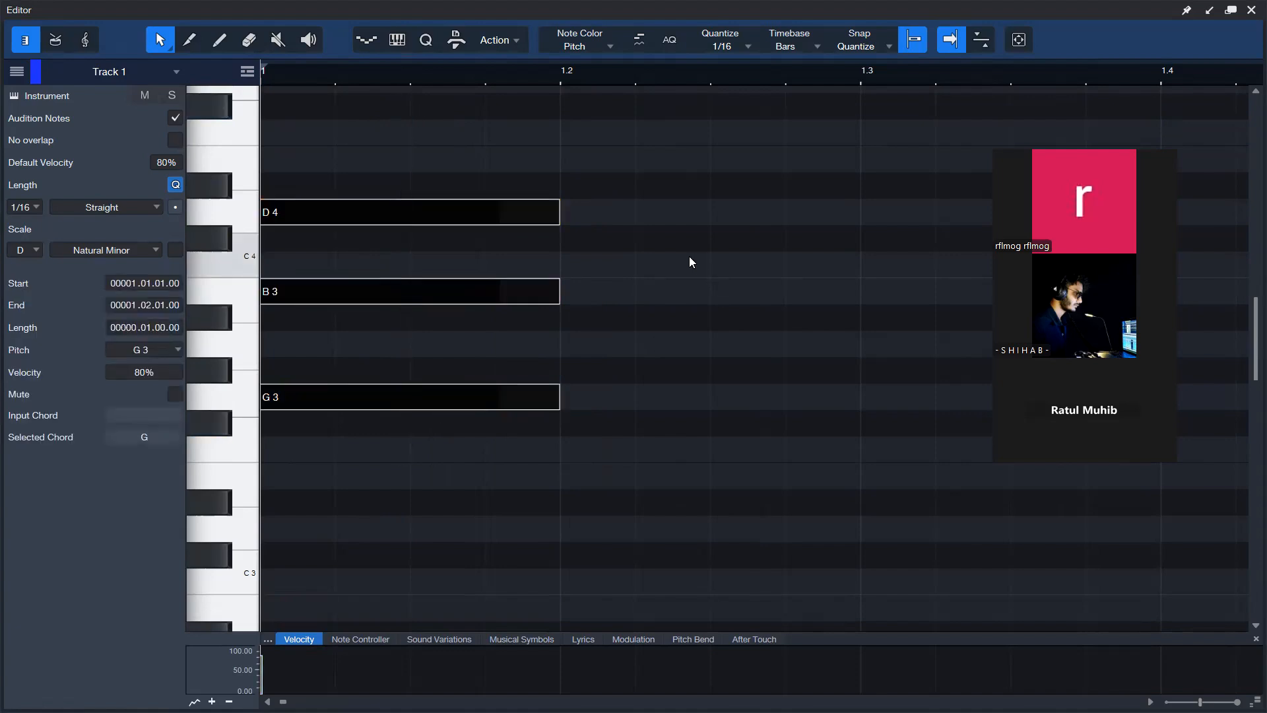
click(623, 206)
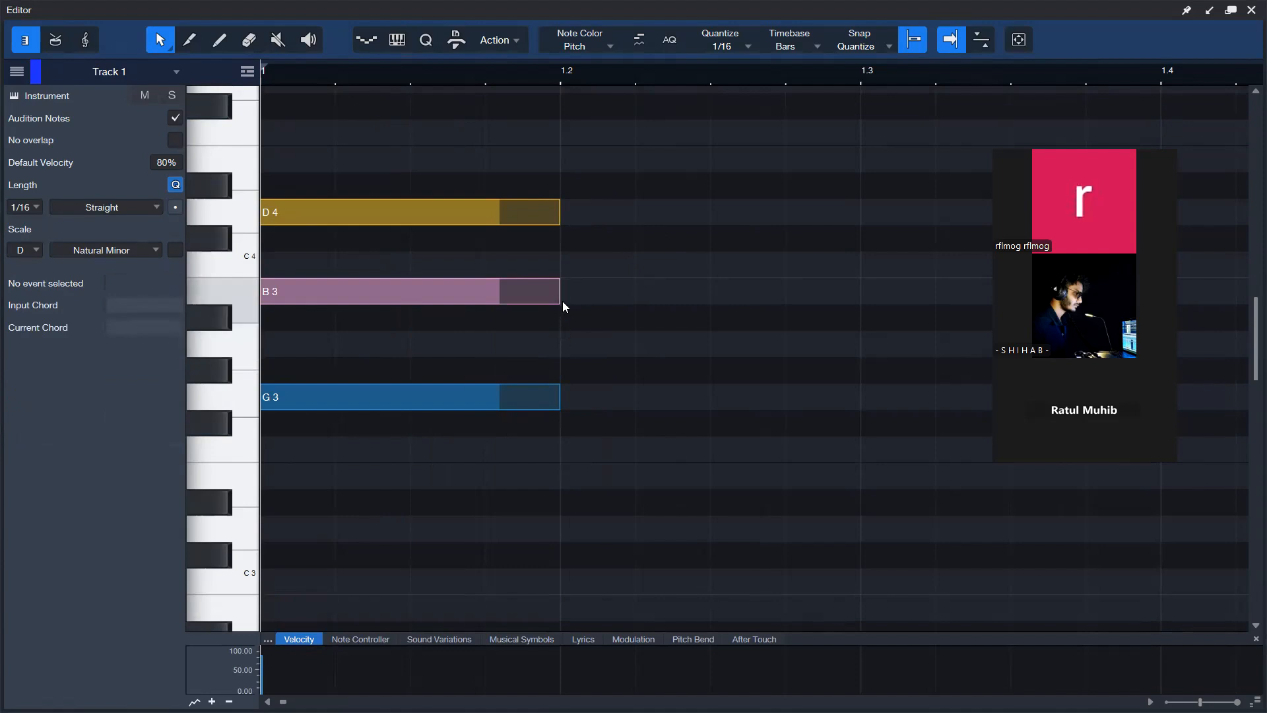
drag(578, 145, 518, 437)
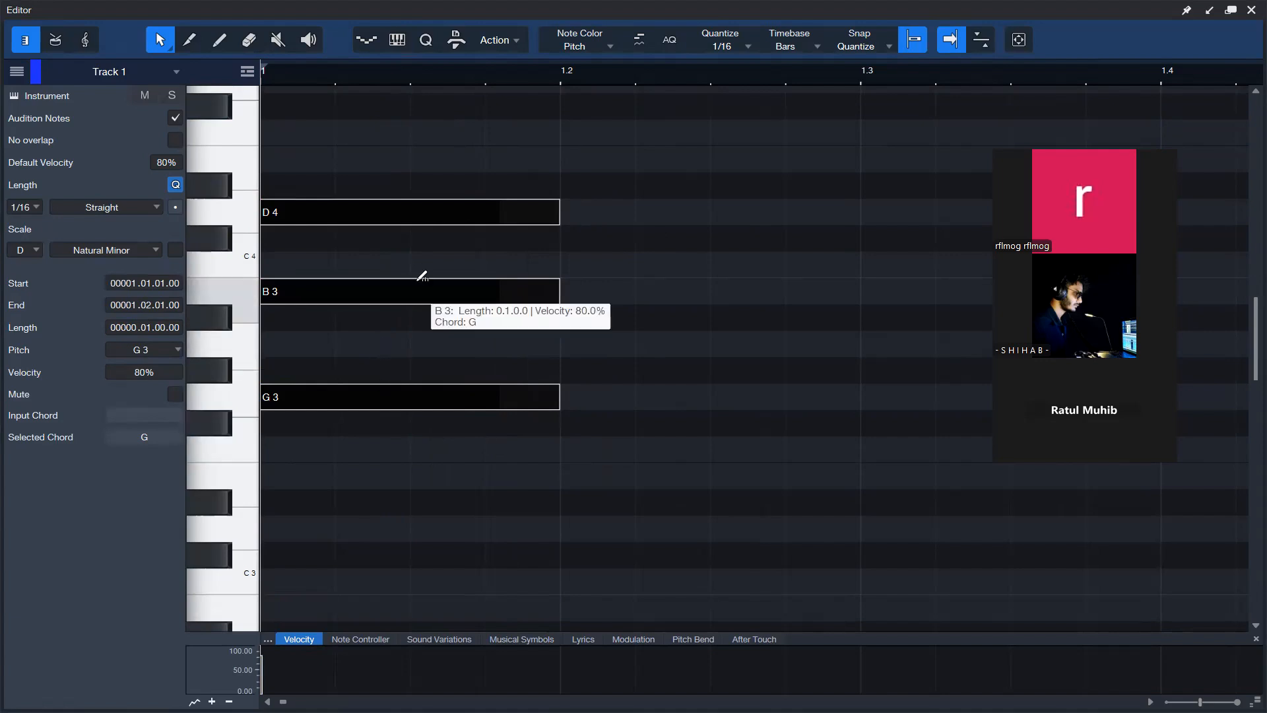
click(408, 341)
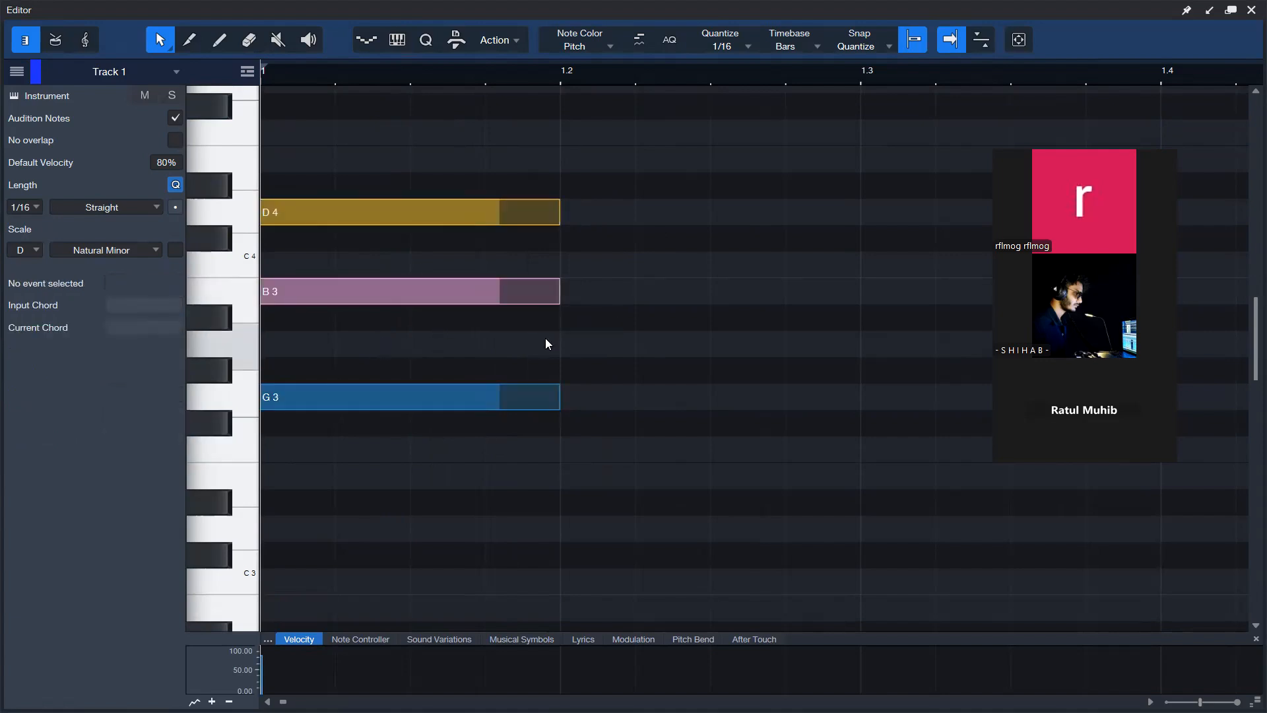
drag(646, 122, 472, 435)
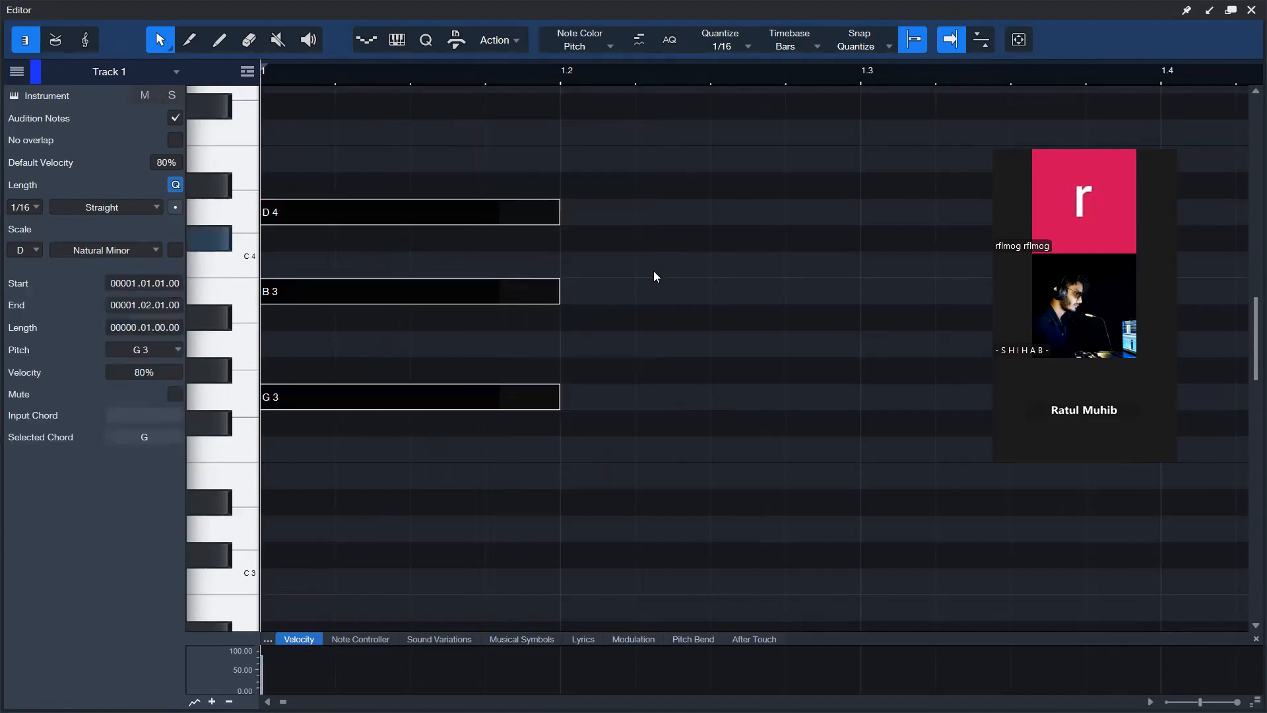
scroll(629, 254, down, 1)
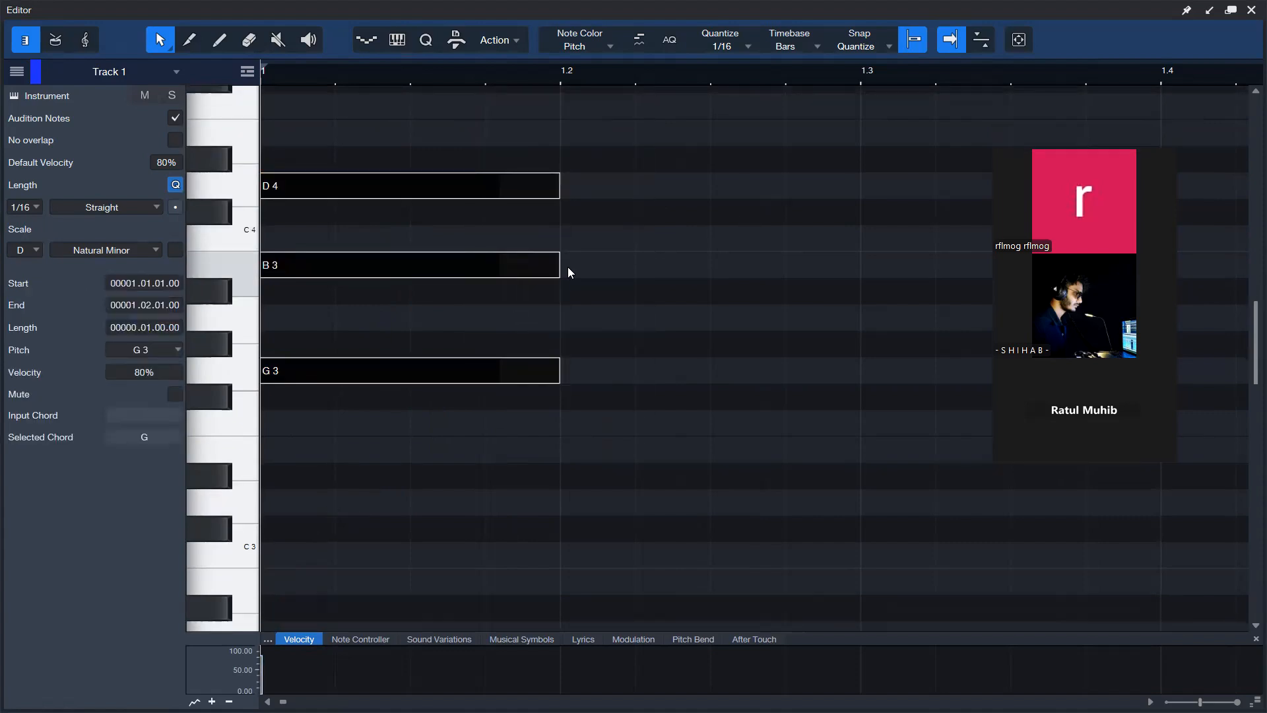
click(664, 215)
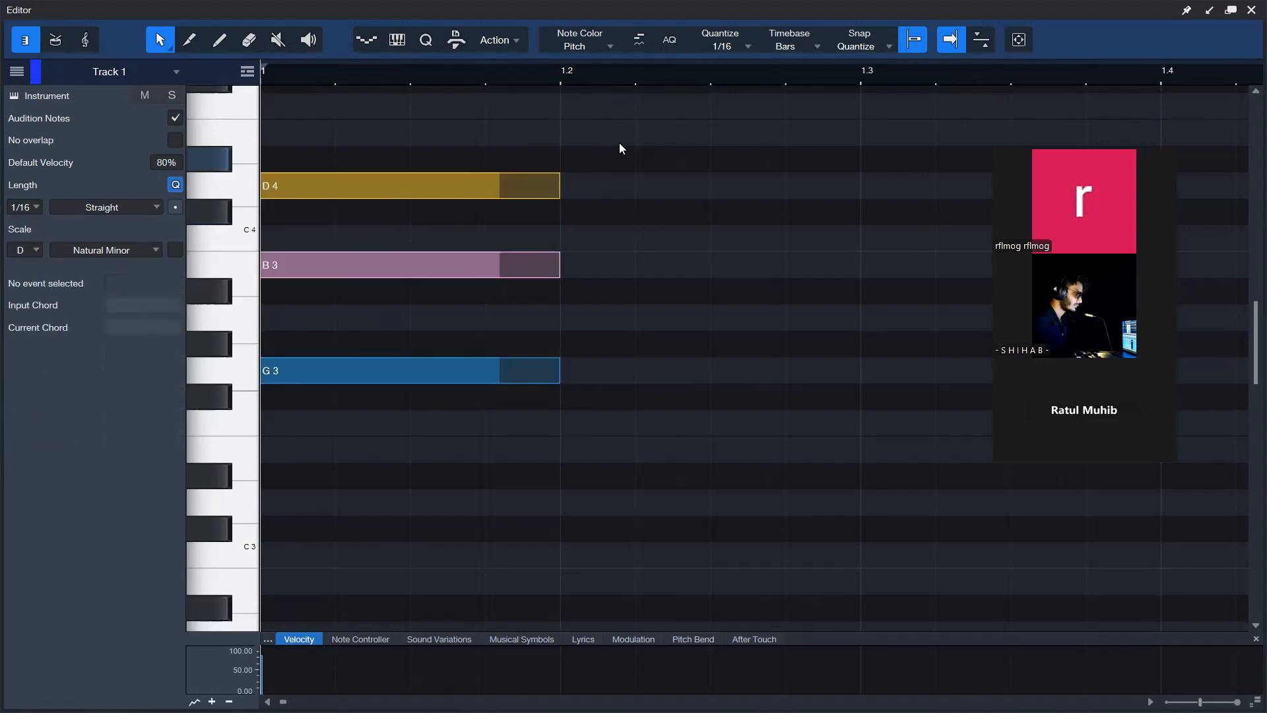
Step: Duplicate the three-note chord to beat 1.2 and transpose the copy down three semitones to E3, G#3 and B3
drag(607, 120, 377, 405)
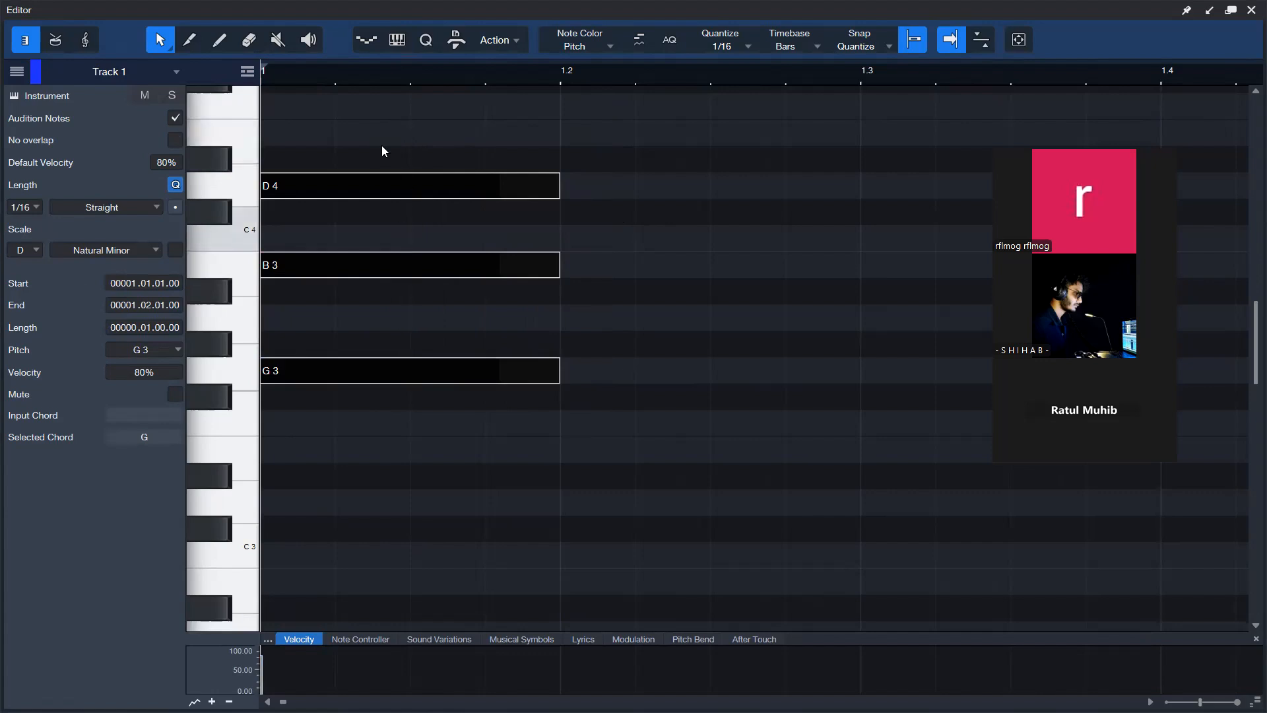
key(d)
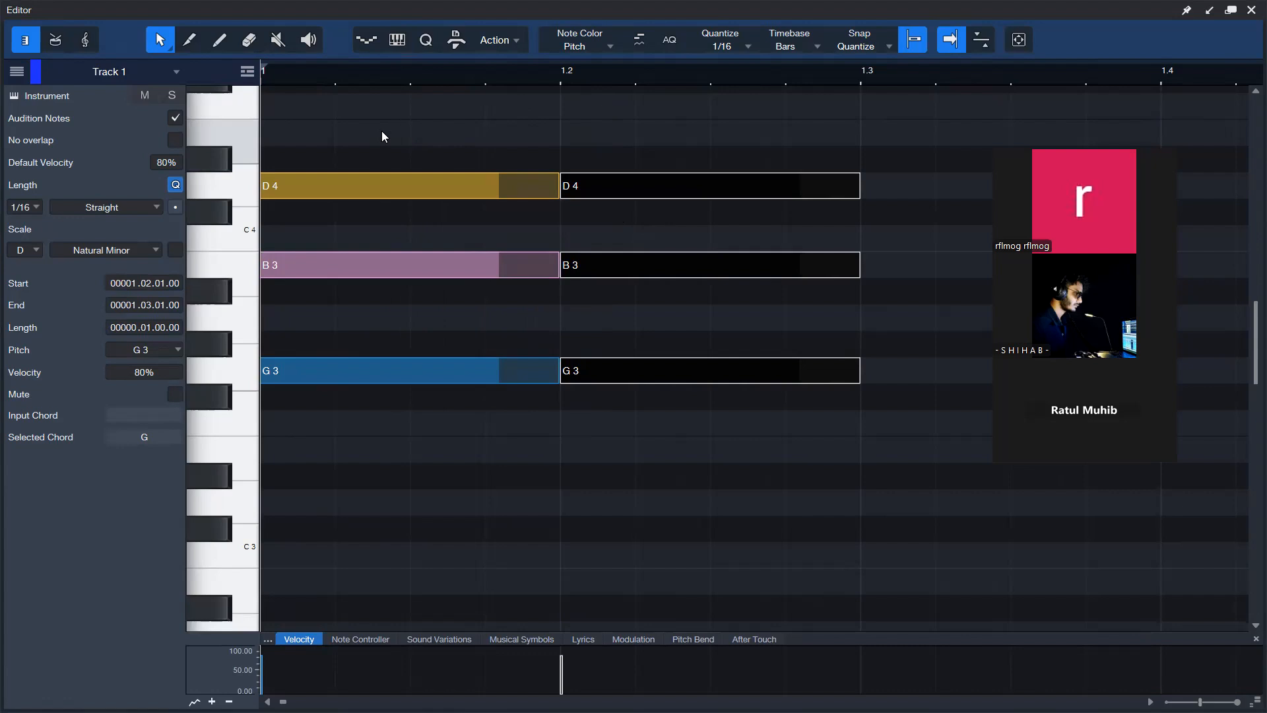
key(Down)
key(Down)
key(Down)
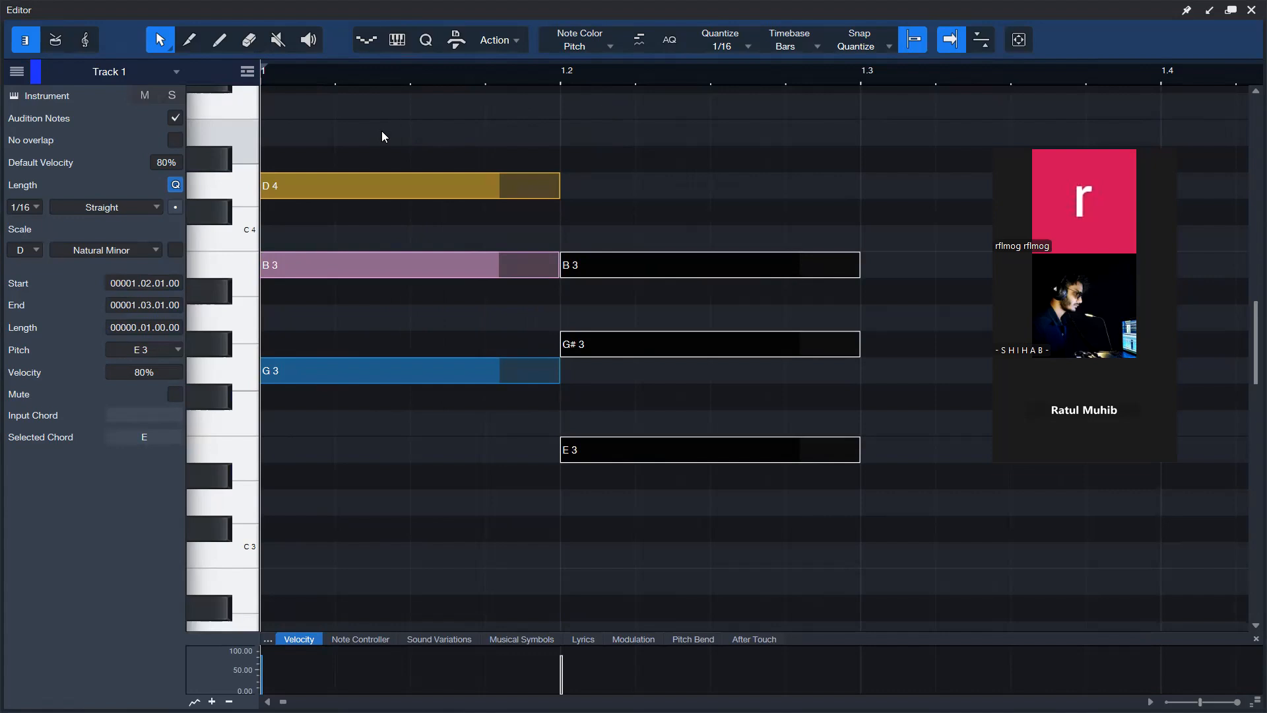
click(612, 144)
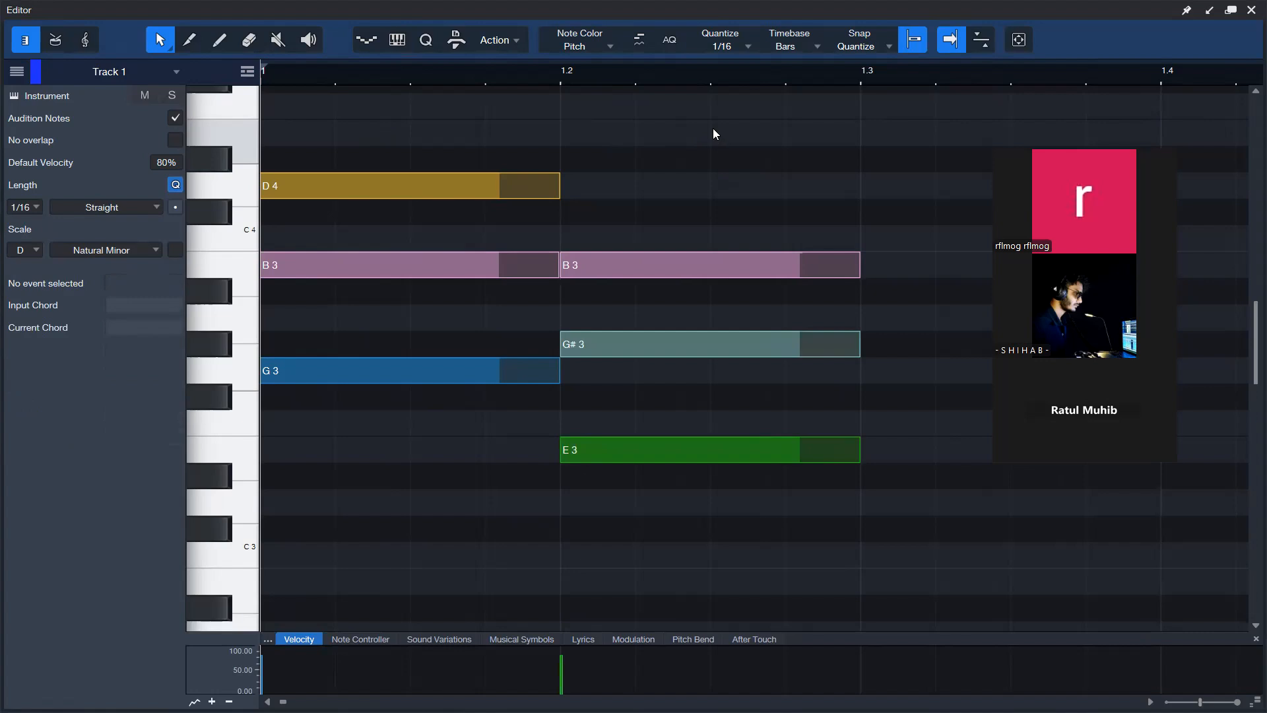
Step: Lower the middle note of the second chord one semitone to G3, making it a minor chord
click(602, 347)
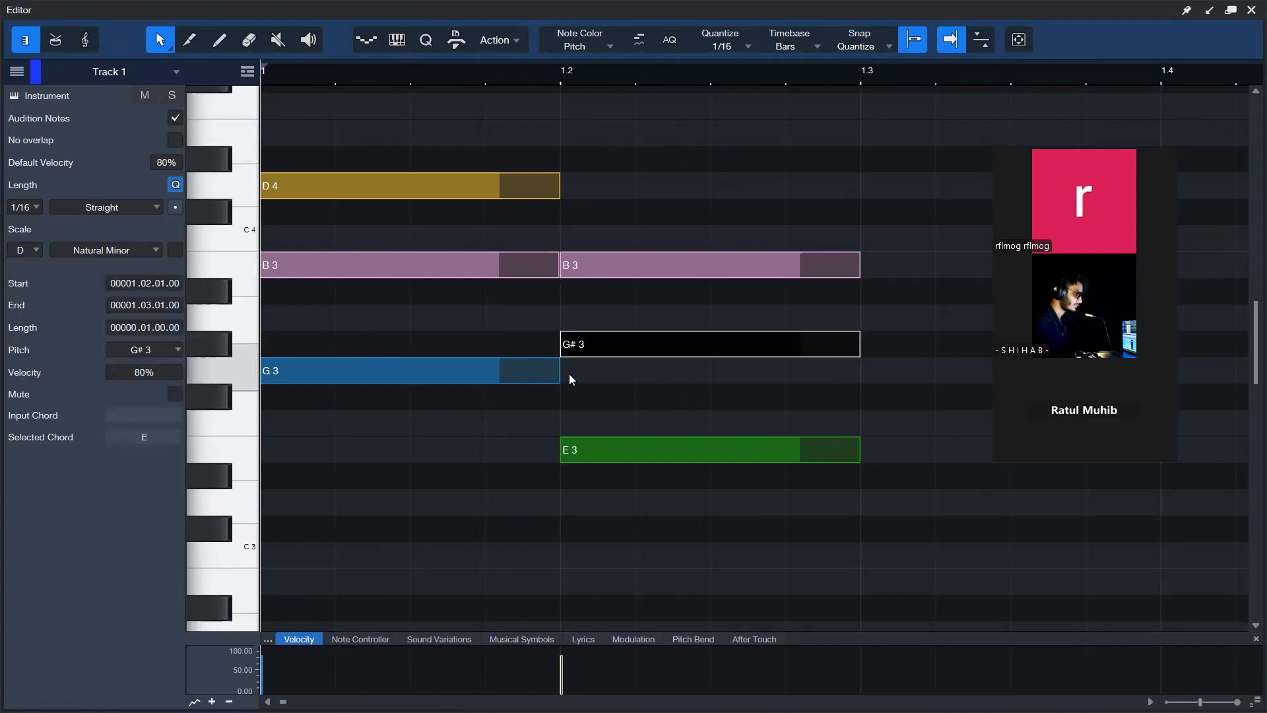
key(Down)
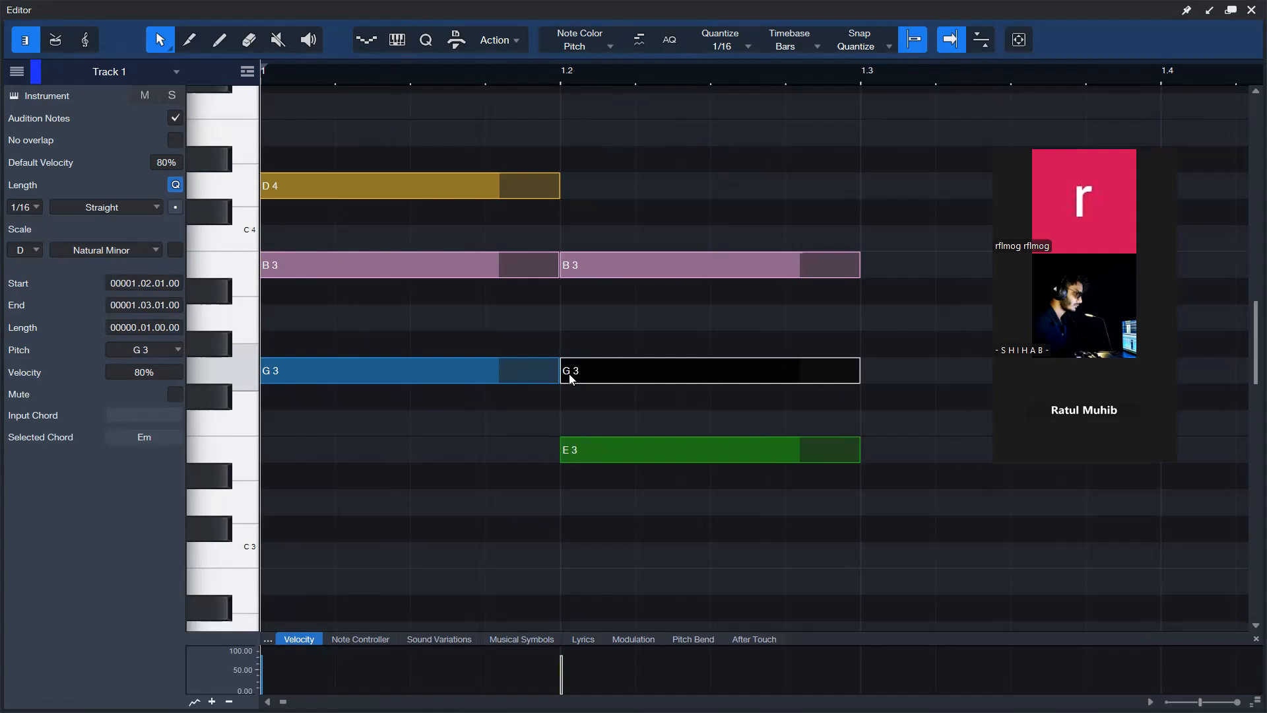
click(635, 201)
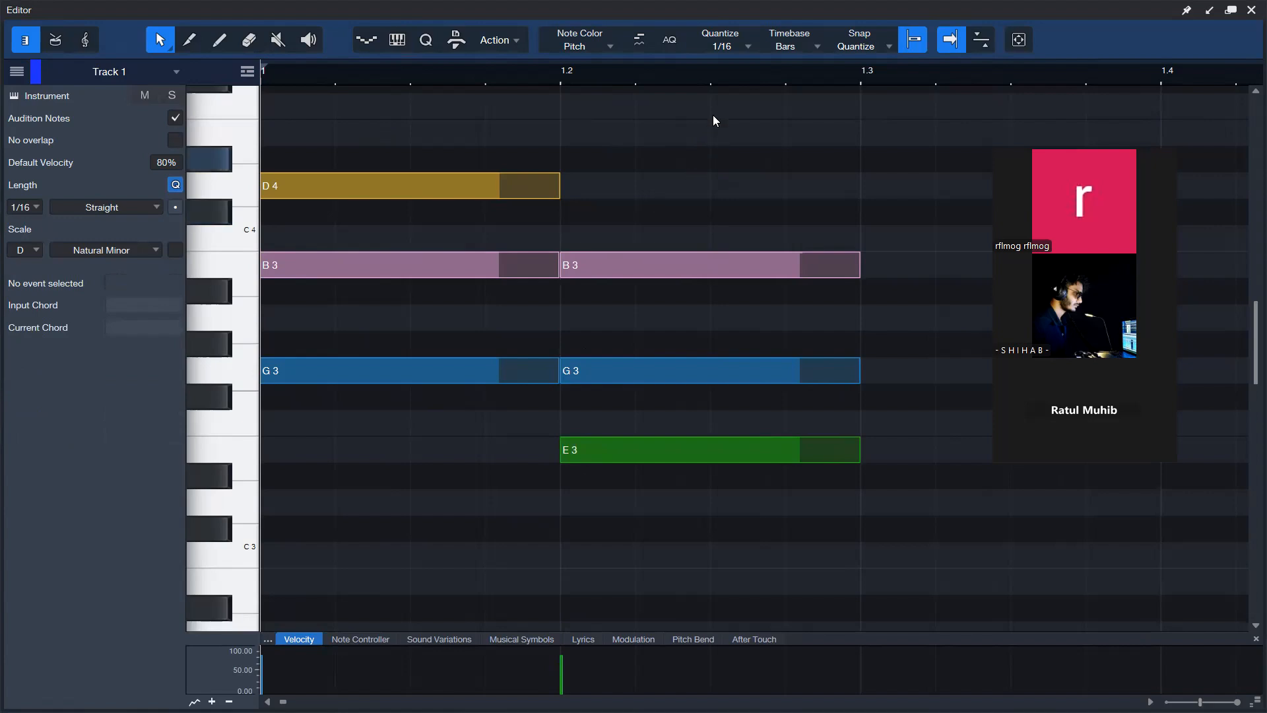
Step: Examine the note spacing of the two chords, focusing on the E3, G3 and B3 notes of the second one
click(710, 80)
key(comma)
scroll(691, 187, up, 1)
drag(776, 120, 147, 489)
click(683, 187)
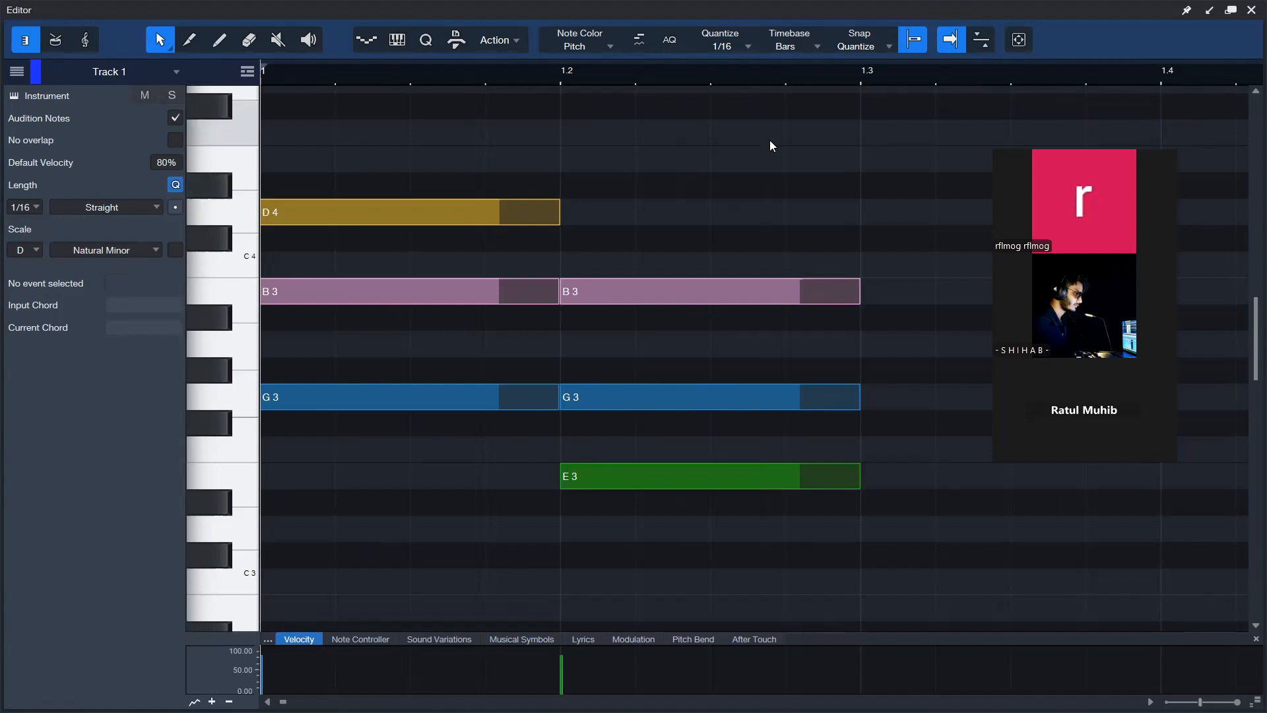
drag(769, 140, 603, 583)
click(749, 199)
drag(749, 198, 722, 458)
click(728, 423)
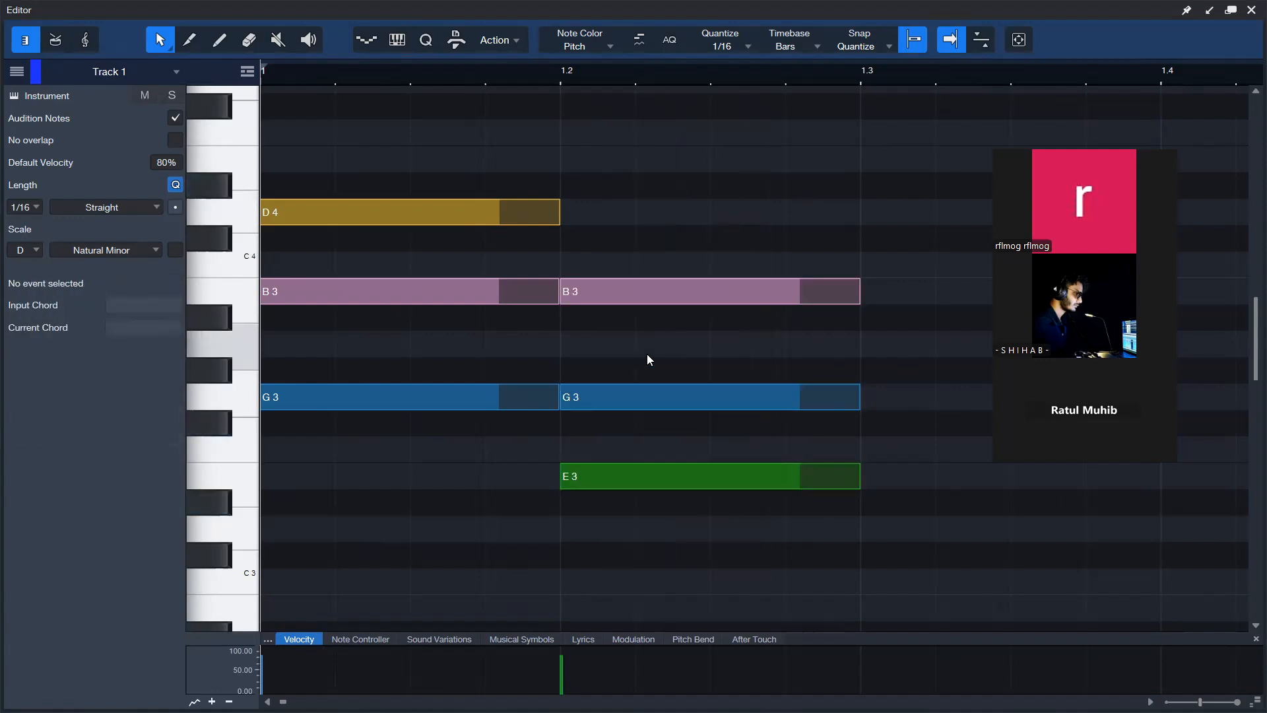
drag(719, 322, 802, 261)
drag(780, 188, 710, 539)
drag(746, 132, 669, 607)
click(739, 298)
click(718, 398)
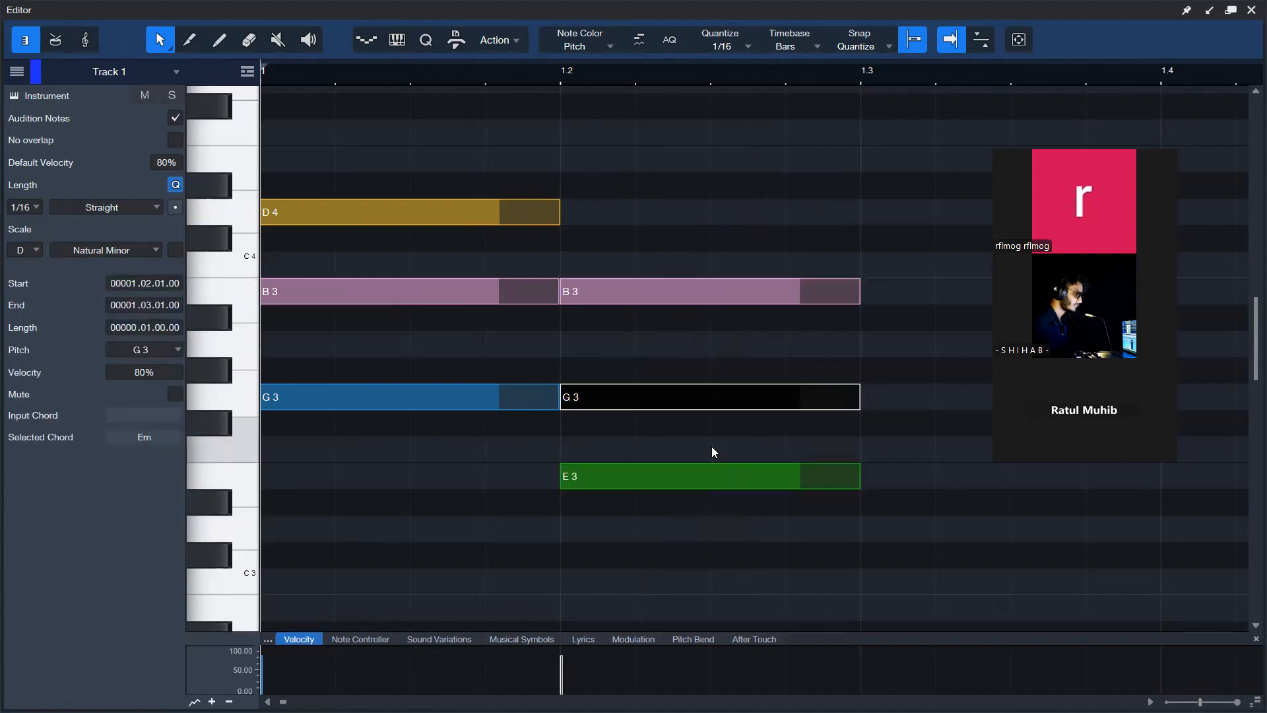
key(Up)
key(Down)
Step: Select all the notes of both chords and delete them
drag(693, 148, 277, 561)
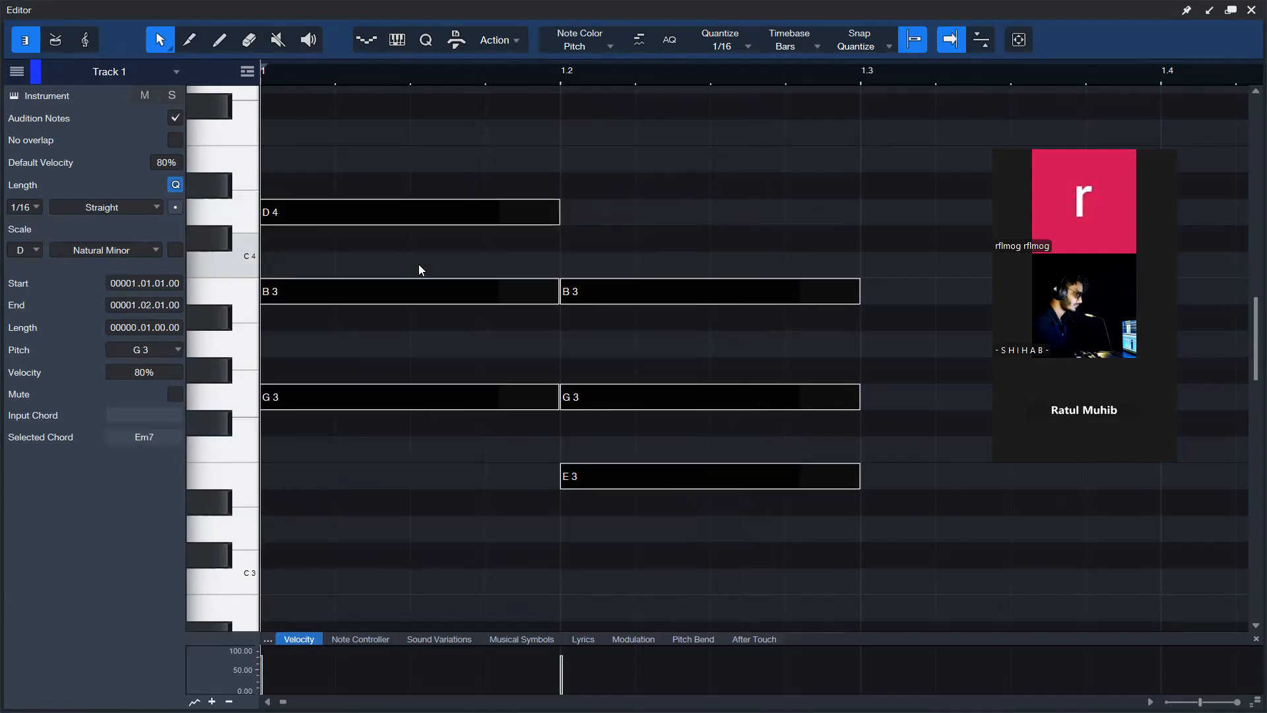
scroll(434, 264, up, 1)
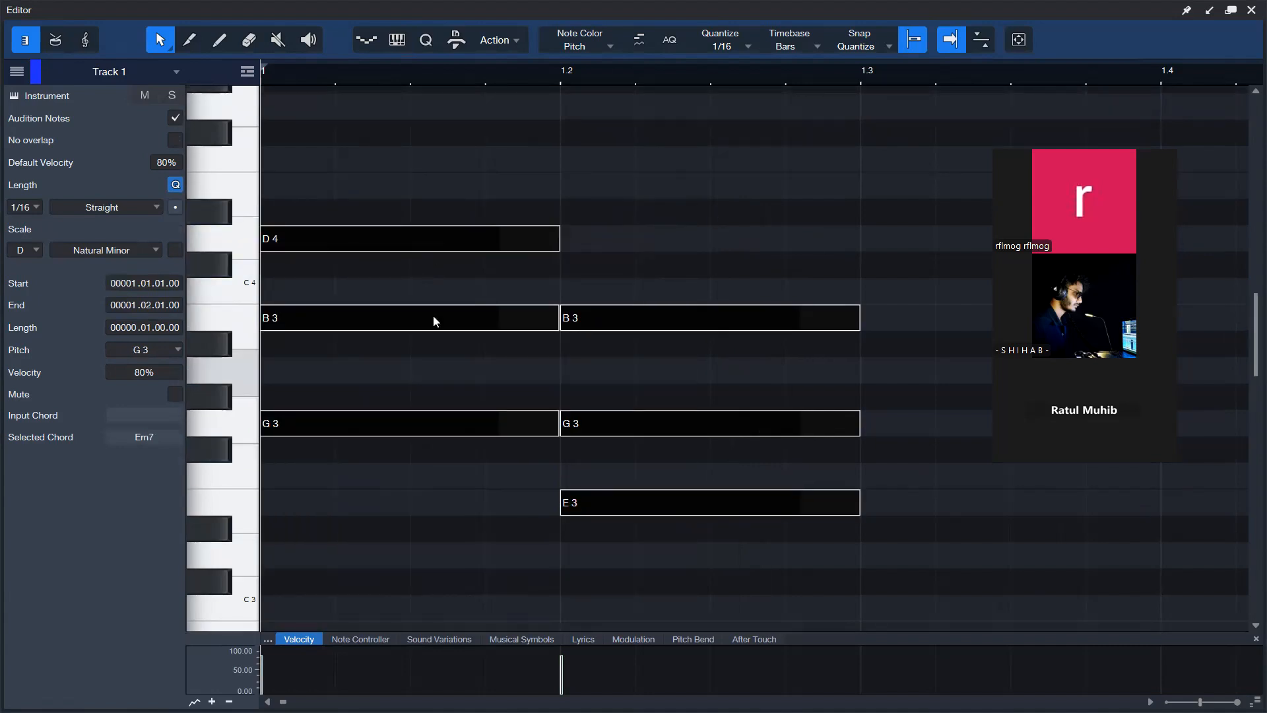
key(Delete)
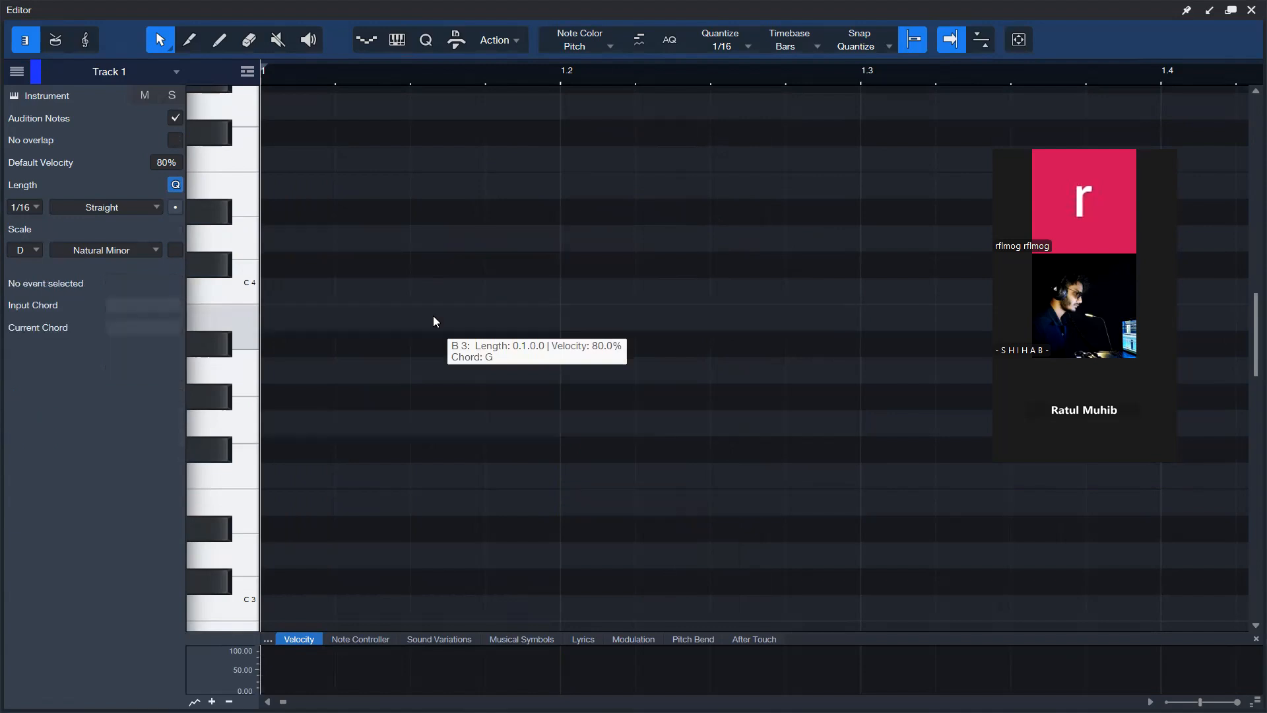
Step: Draw three stacked one-beat notes on A3, B3 and C#4, starting at bar 1 and ending at 1.2
mouse_move(273, 367)
mouse_down()
mouse_move(609, 360)
mouse_move(627, 372)
mouse_move(561, 369)
mouse_up()
scroll(454, 357, up, 1)
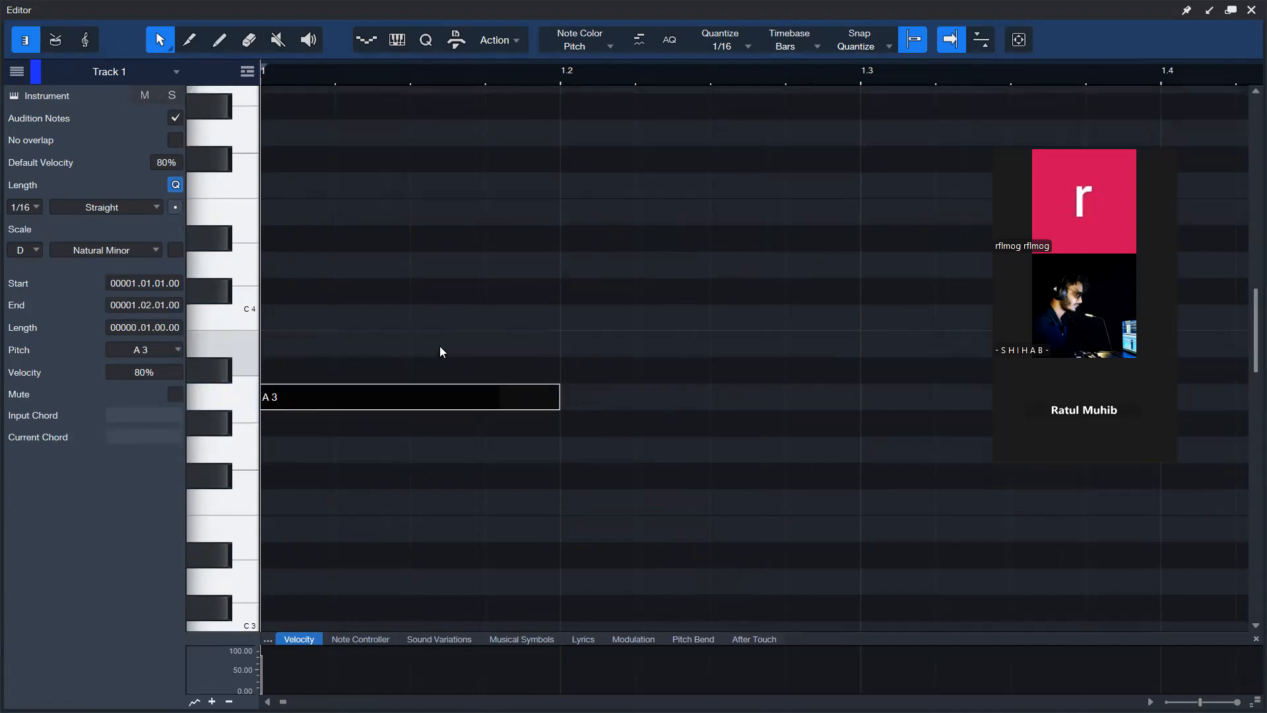
click(276, 344)
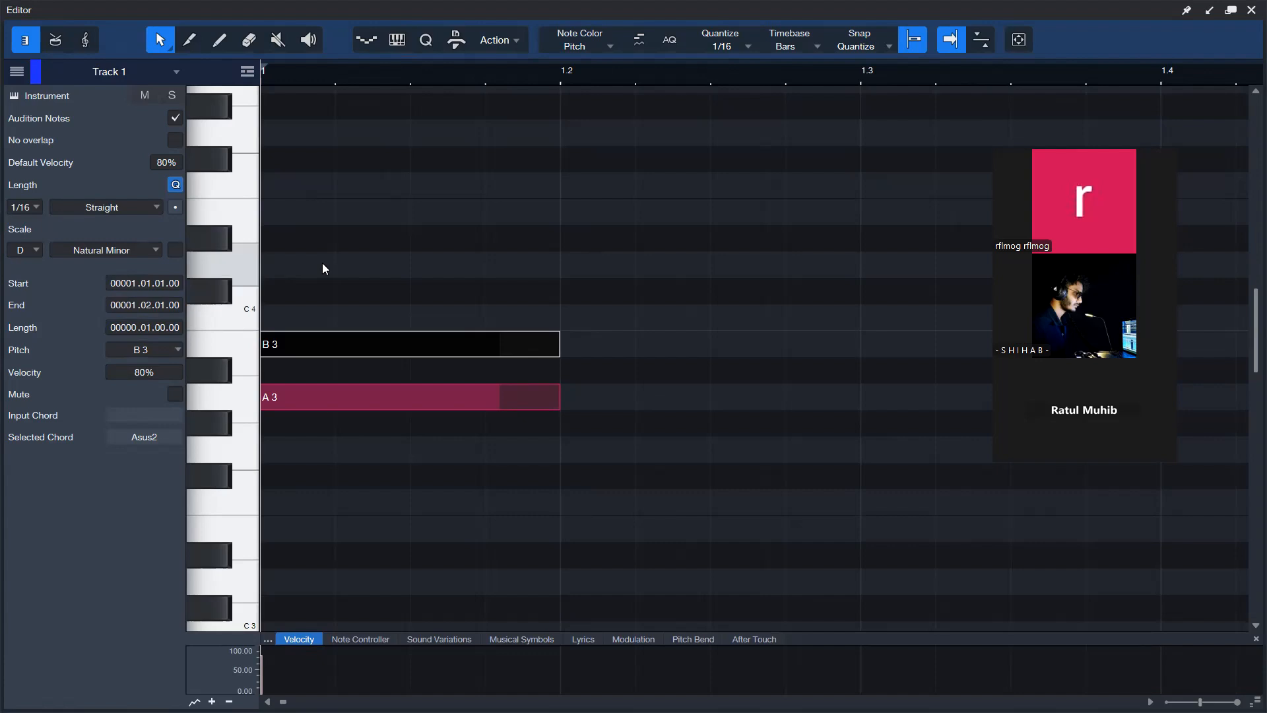
click(311, 274)
drag(265, 291, 560, 291)
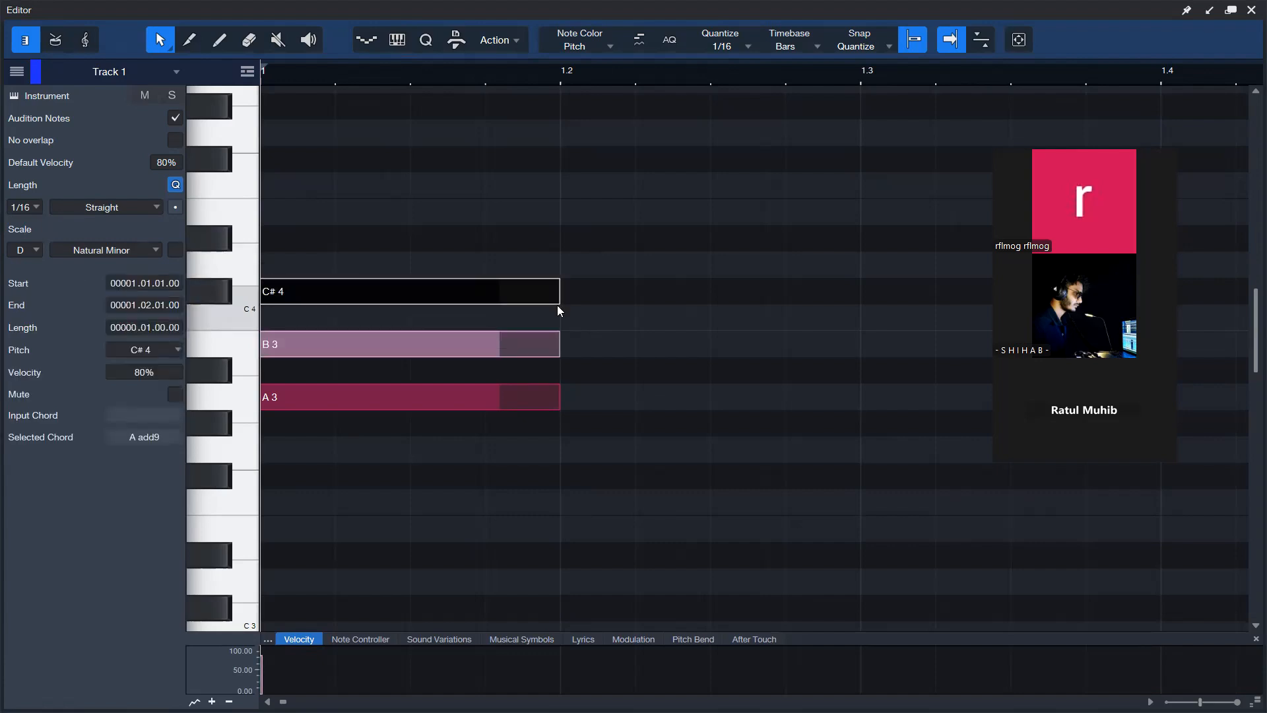
Step: Complete the A major scale stack with one-beat notes on D4, E4, F#4 and G#4 at bar 1
scroll(557, 305, up, 2)
click(519, 254)
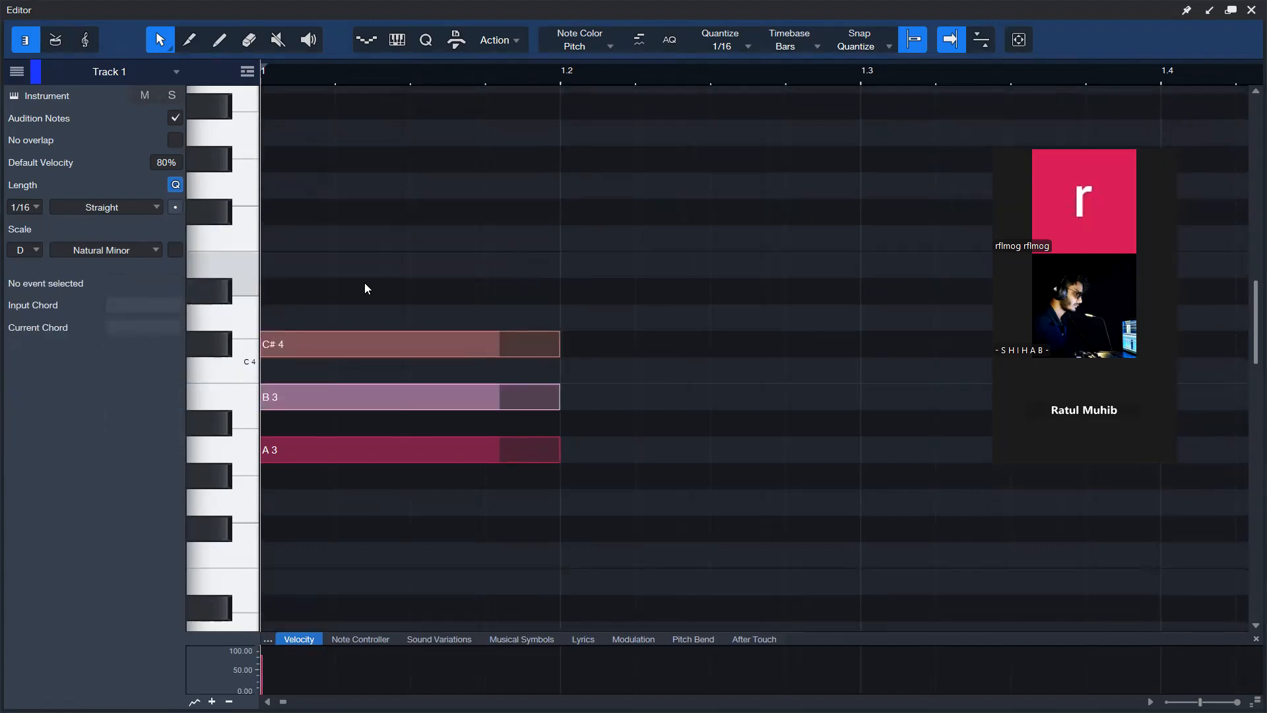
drag(266, 317, 560, 317)
drag(290, 261, 543, 270)
drag(330, 213, 478, 212)
drag(555, 225, 560, 218)
drag(261, 153, 559, 173)
Step: Check the chord of the whole stack, and audition each note in ascending order from A3 to G#4
drag(621, 132, 409, 503)
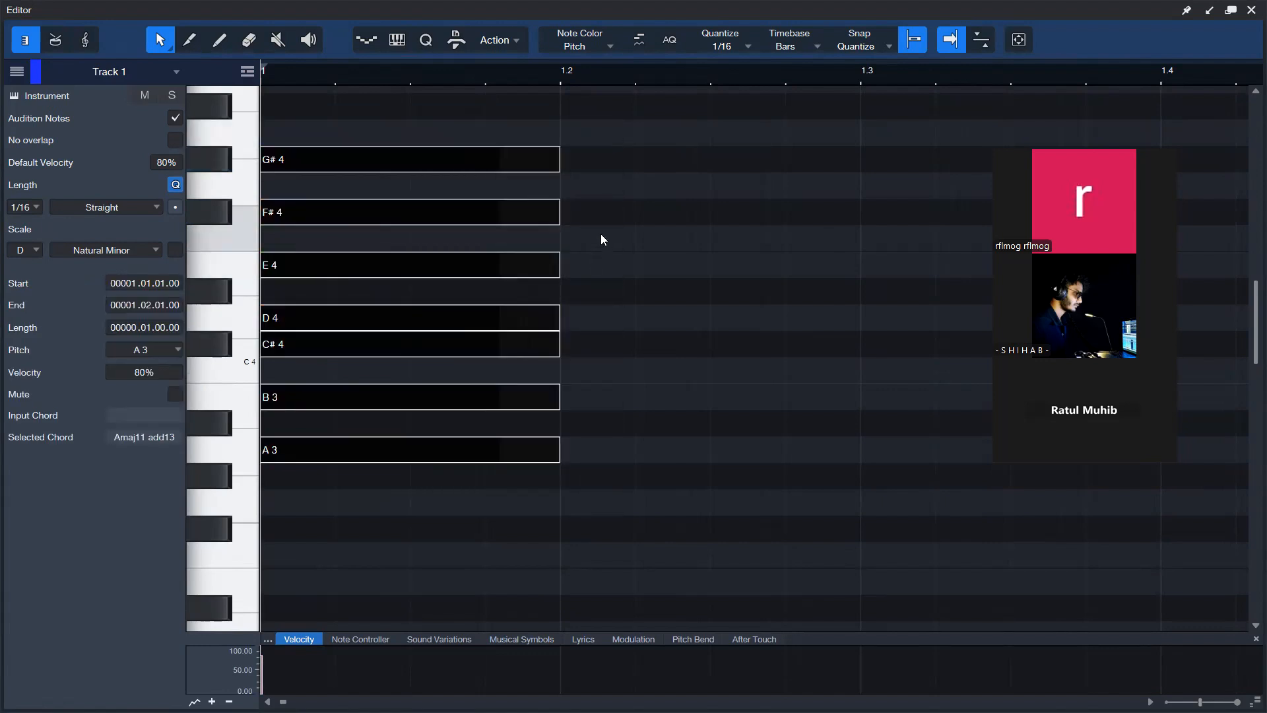
scroll(600, 233, up, 1)
click(593, 180)
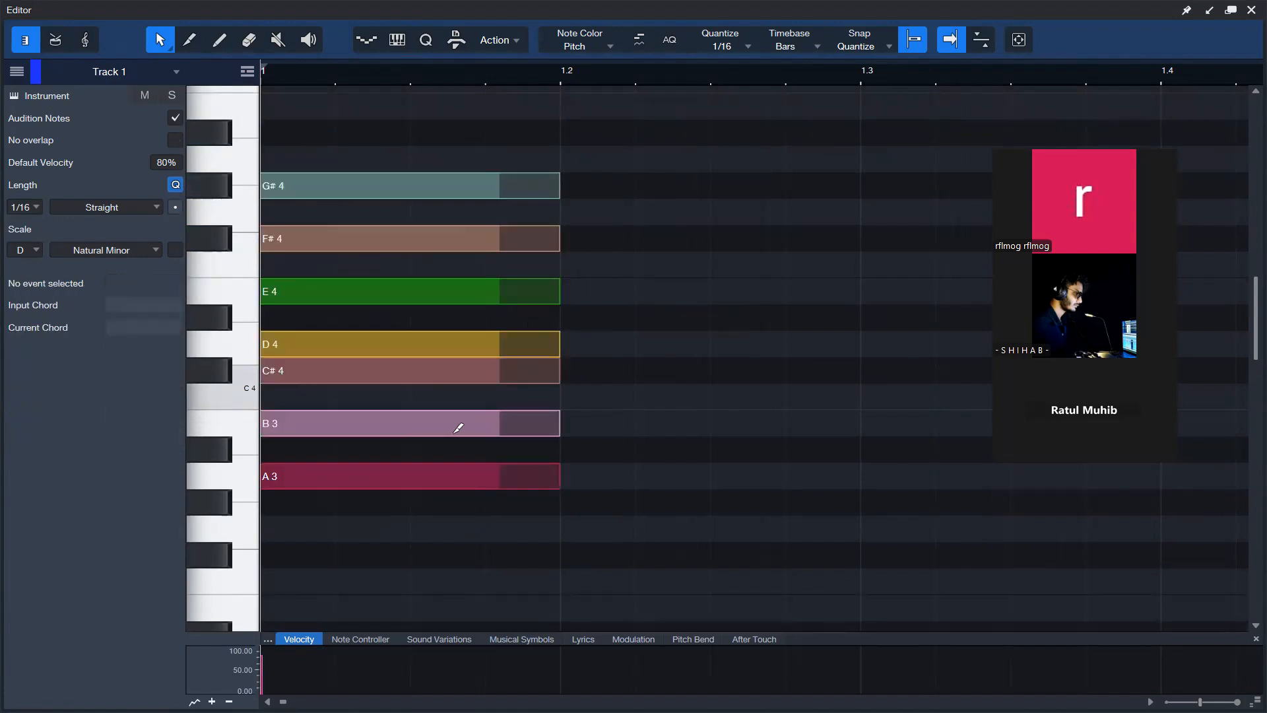
click(432, 475)
click(437, 423)
click(436, 370)
click(433, 344)
click(429, 295)
click(419, 239)
click(401, 185)
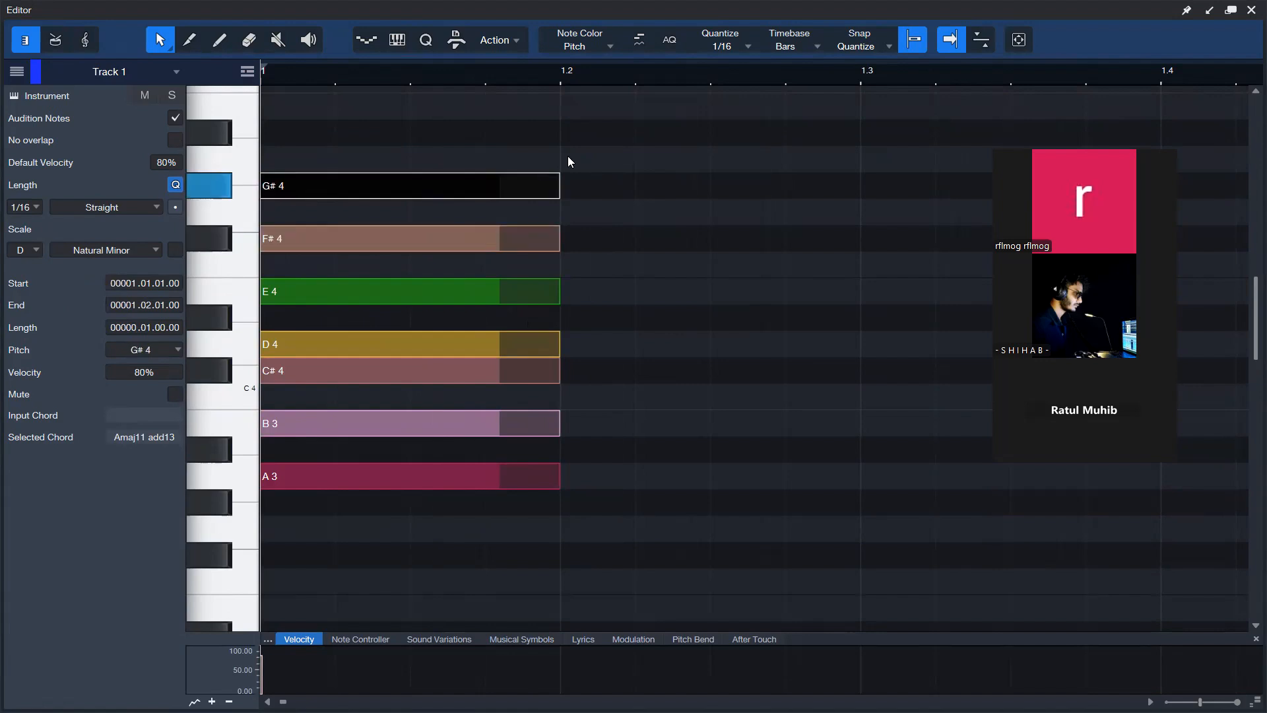
Step: Audition the scale notes in ascending order again, undoing any accidental note splits along the way
click(510, 475)
click(492, 421)
click(481, 368)
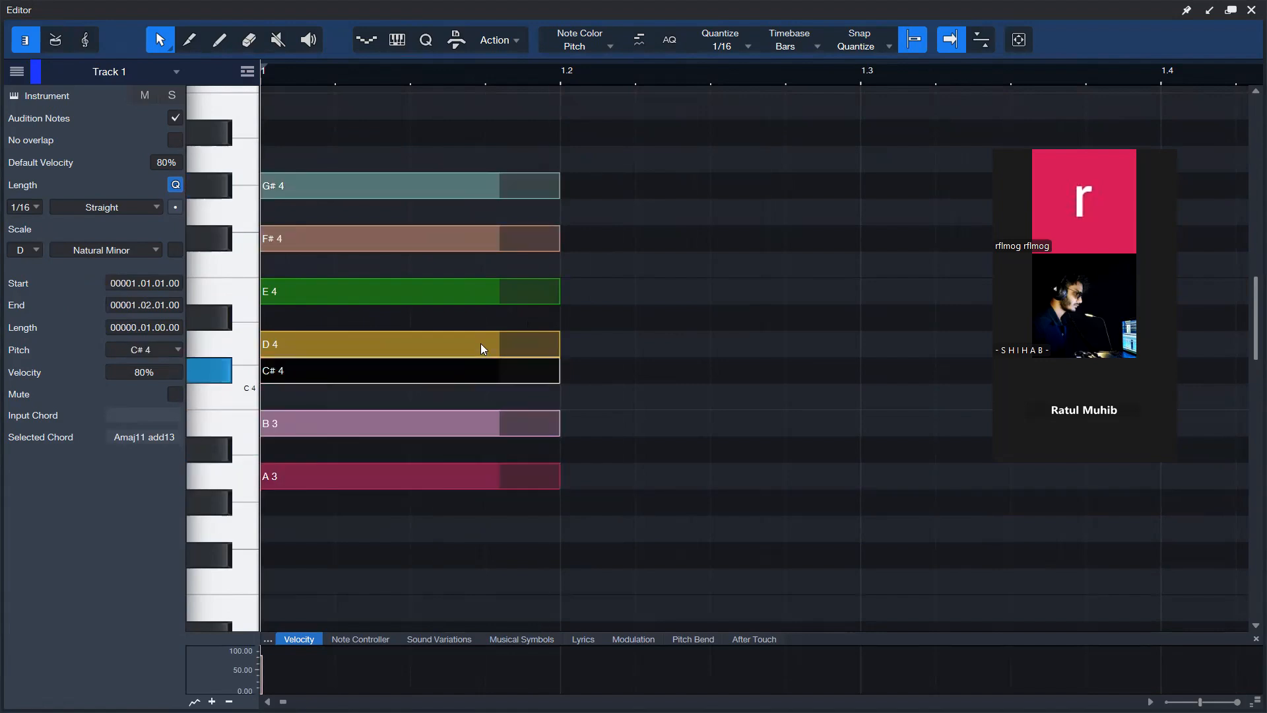
click(454, 476)
alt+click(455, 422)
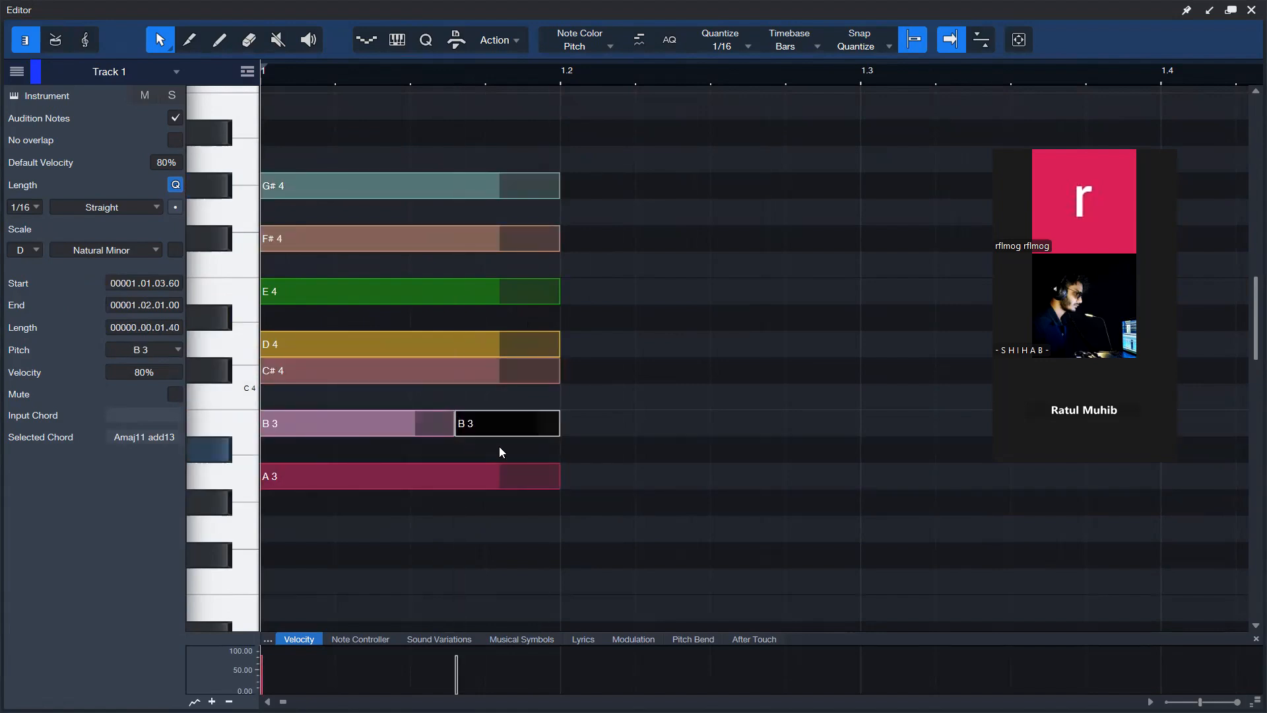
key(ctrl+z)
click(414, 427)
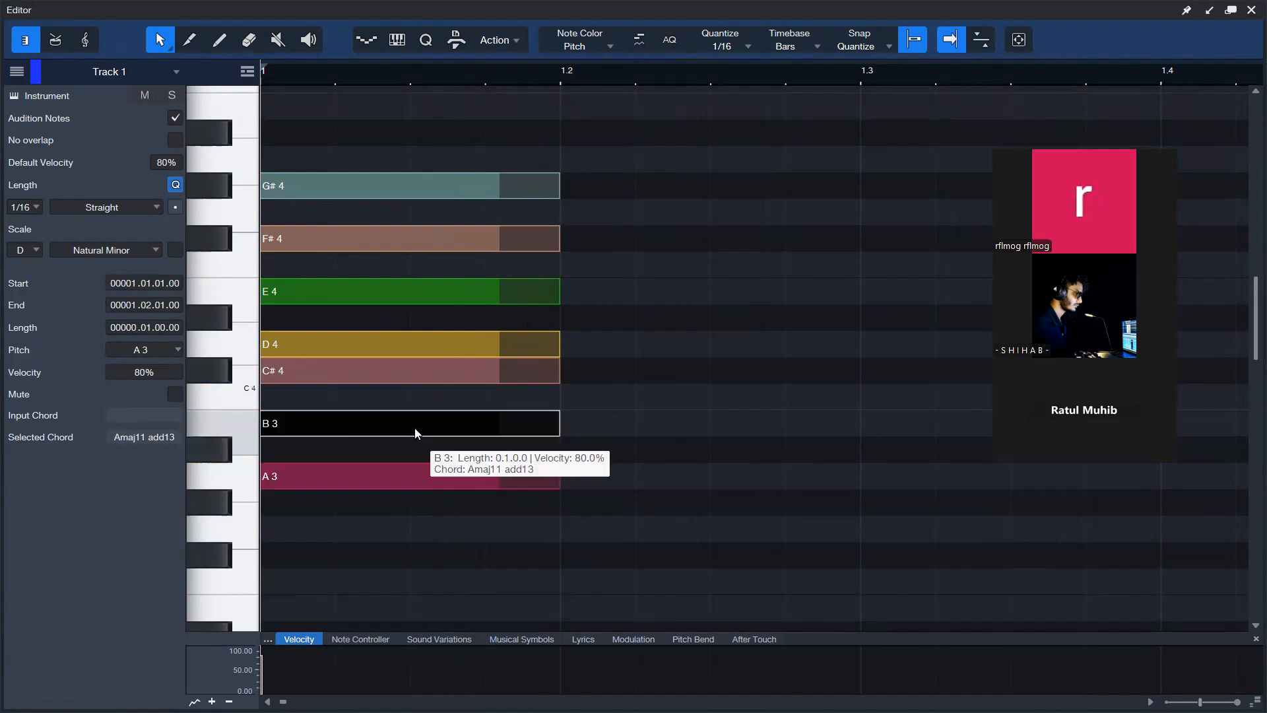
click(391, 376)
click(394, 343)
click(395, 291)
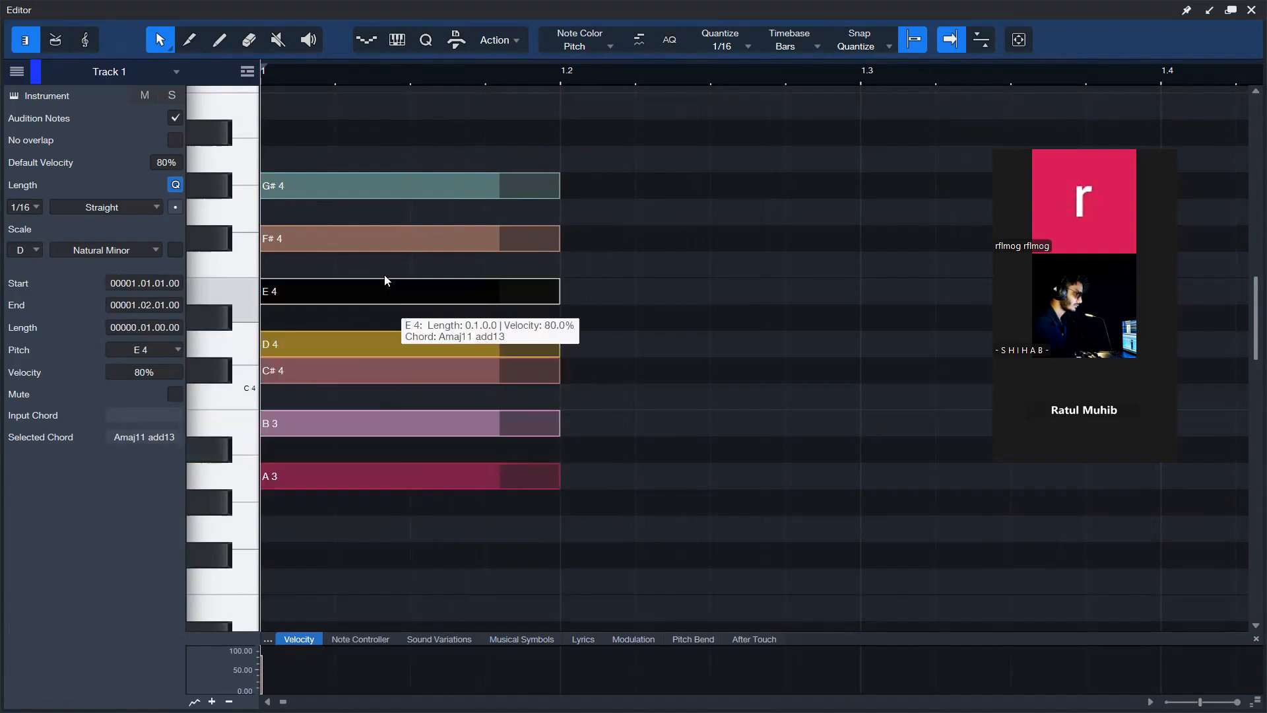
alt+click(383, 239)
key(ctrl+z)
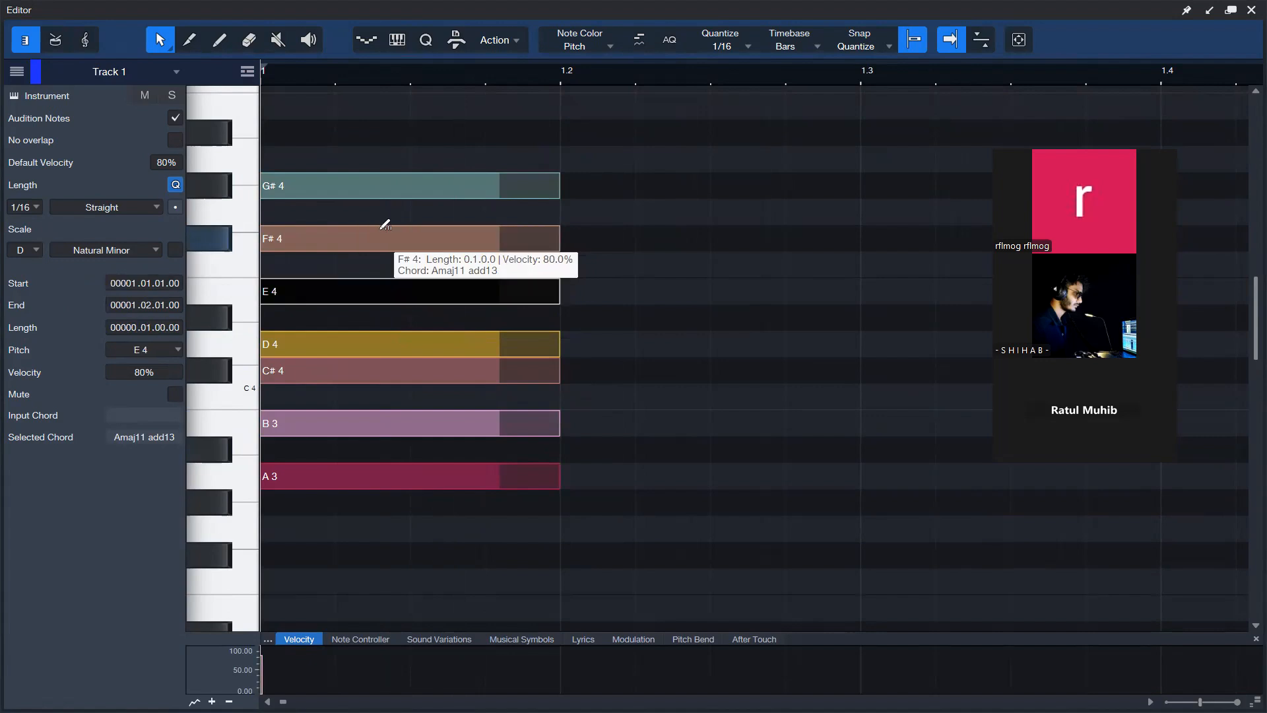
click(386, 185)
click(392, 149)
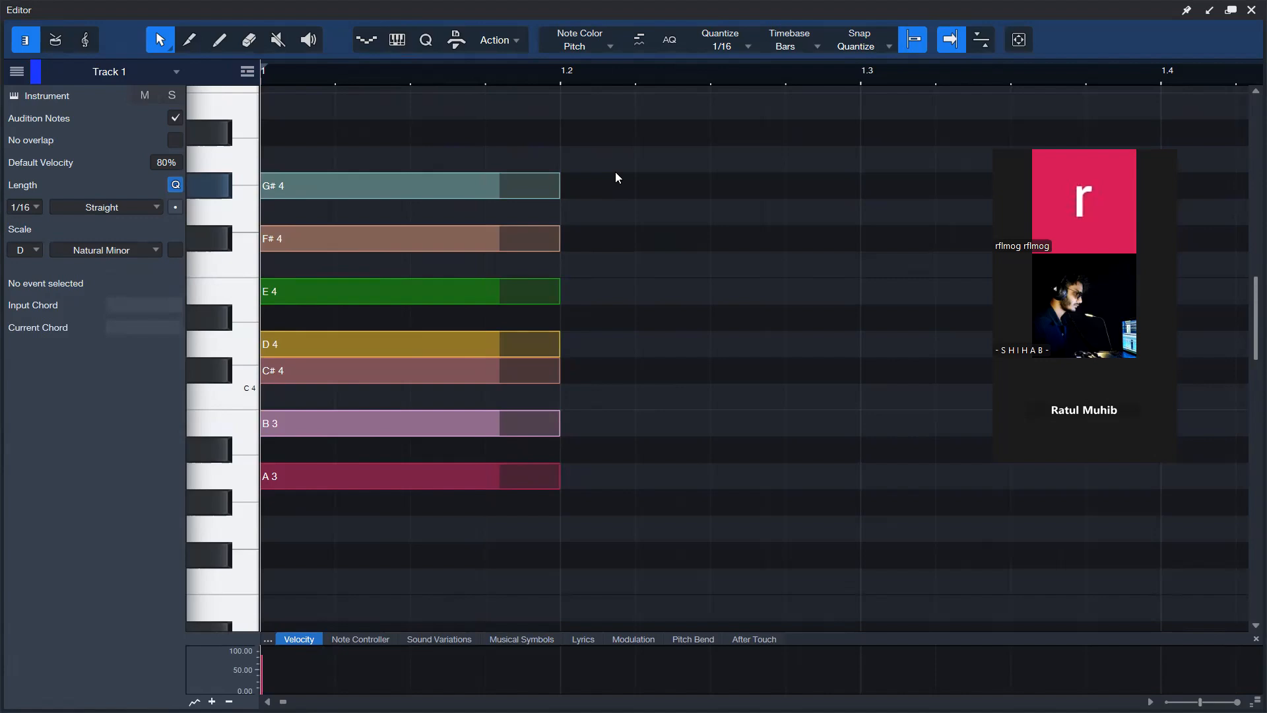
Step: Select the seven scale notes to review the whole stack, and clear the selection
drag(644, 96, 261, 630)
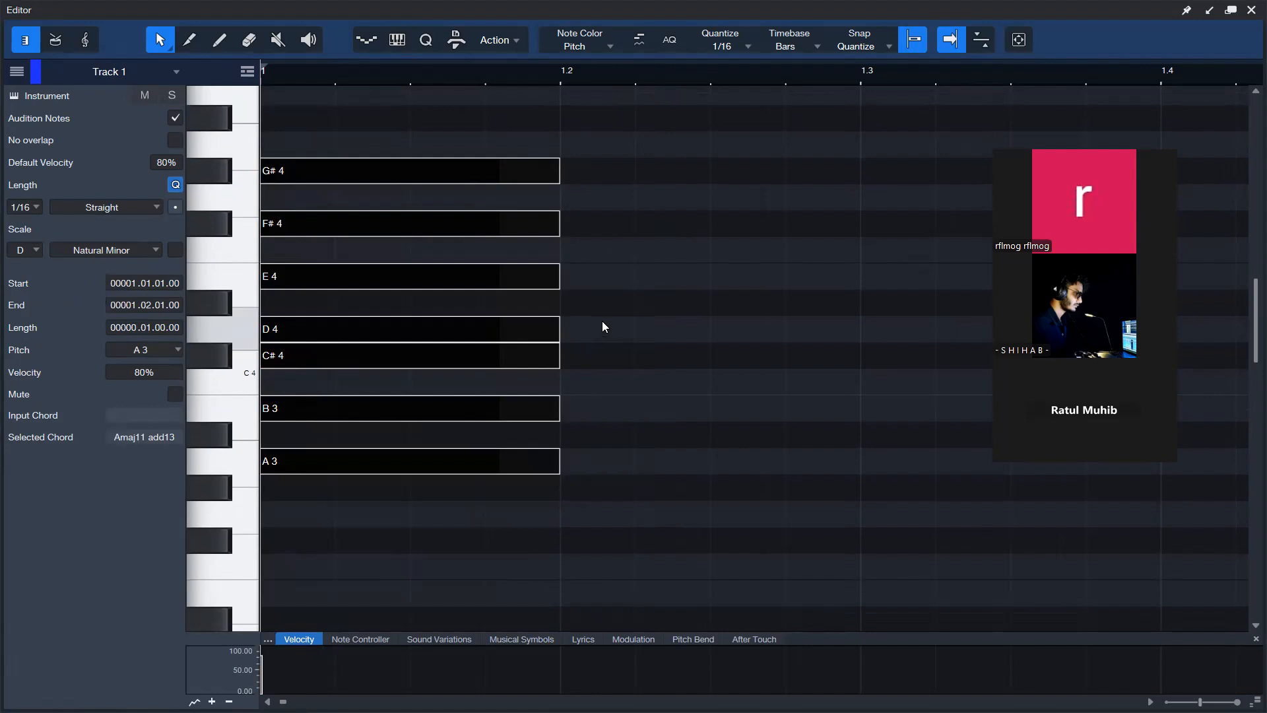
click(613, 253)
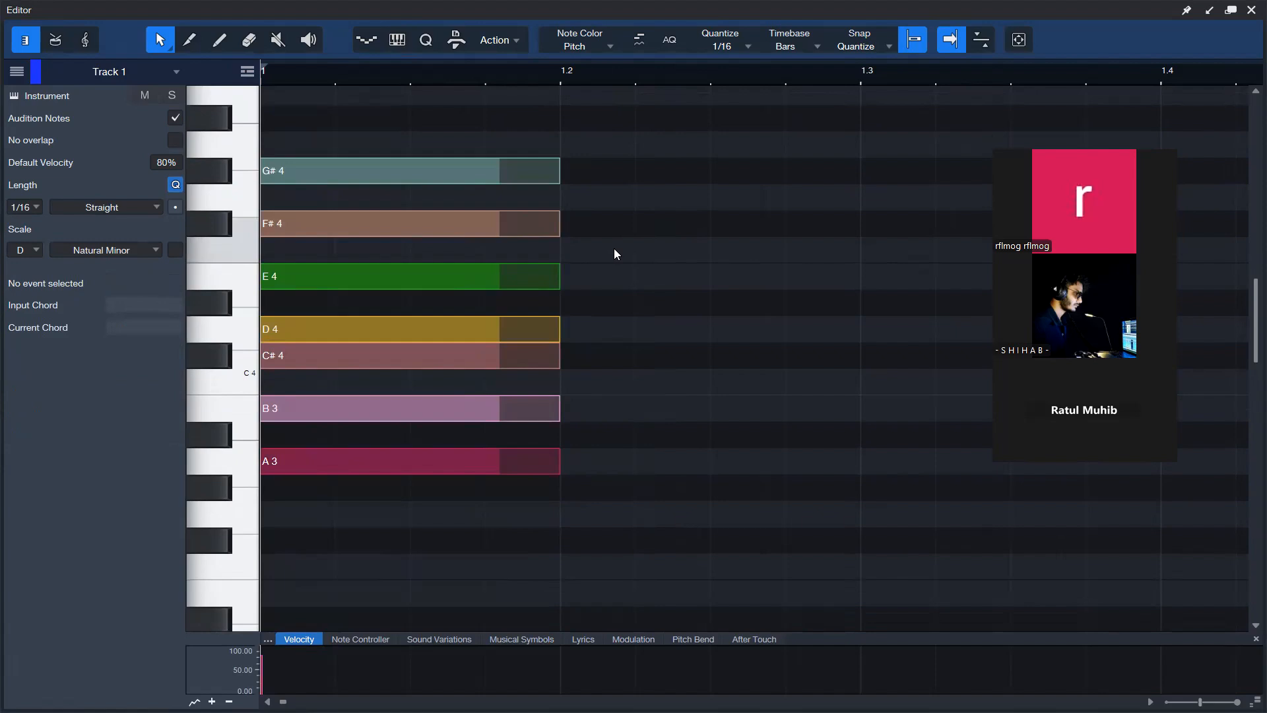
drag(609, 152, 426, 516)
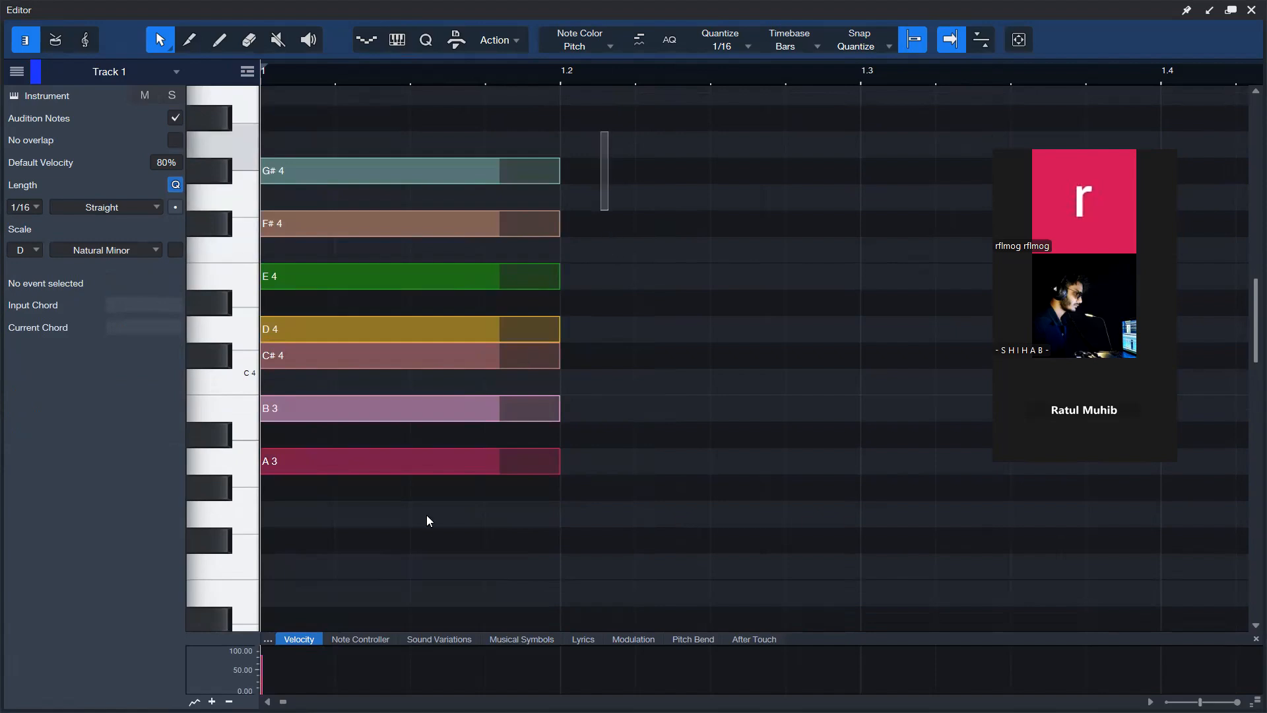
click(644, 327)
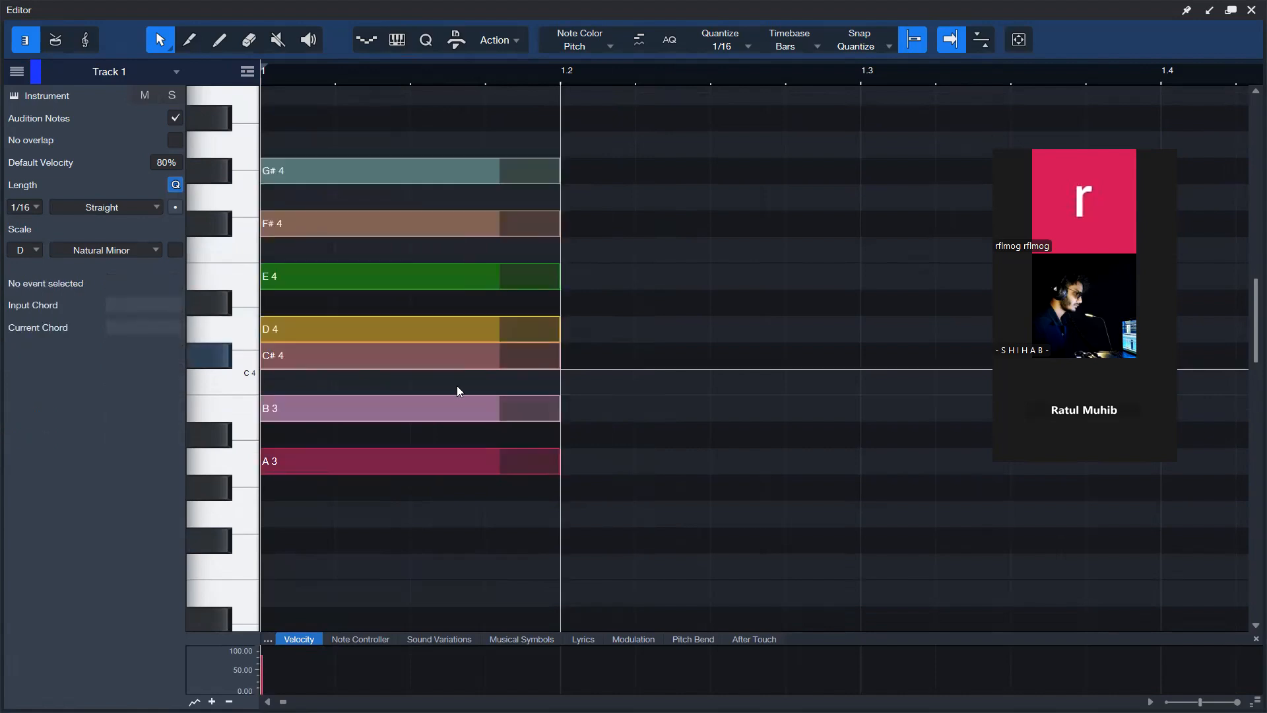
Step: Raise the D4 note one semitone to D#4 for comparison, and return it to D4
click(334, 409)
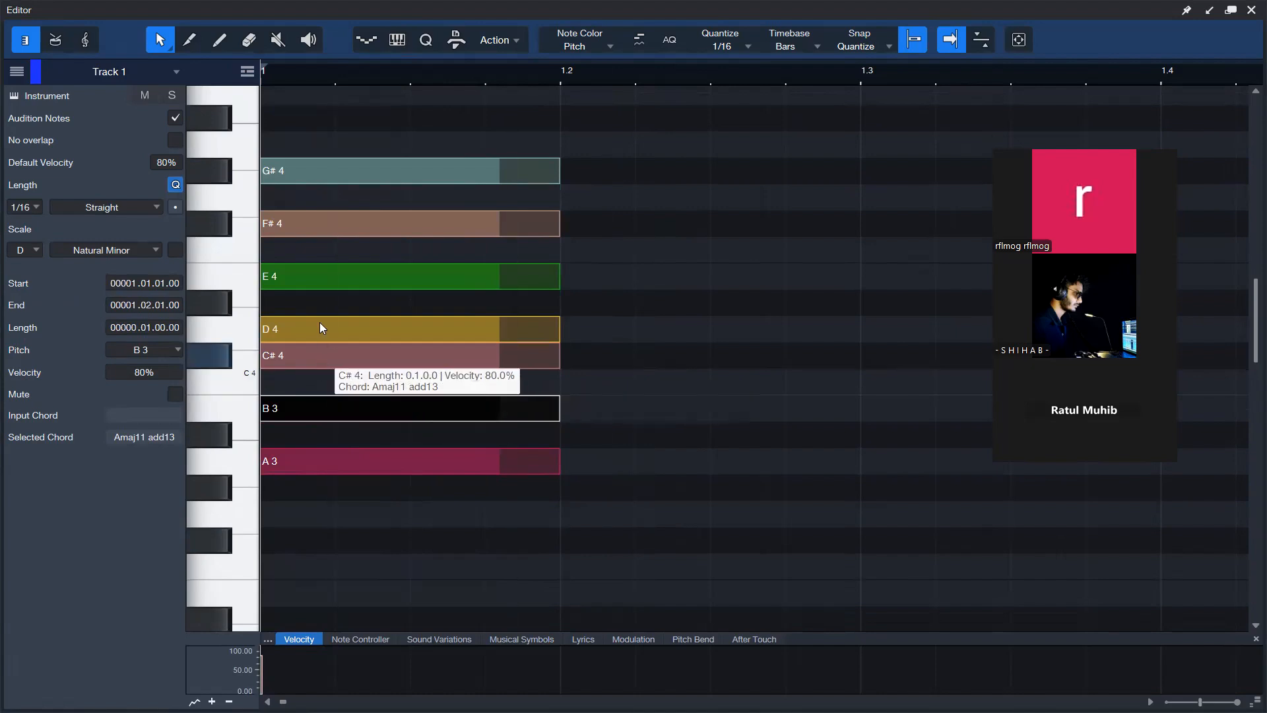
key(Up)
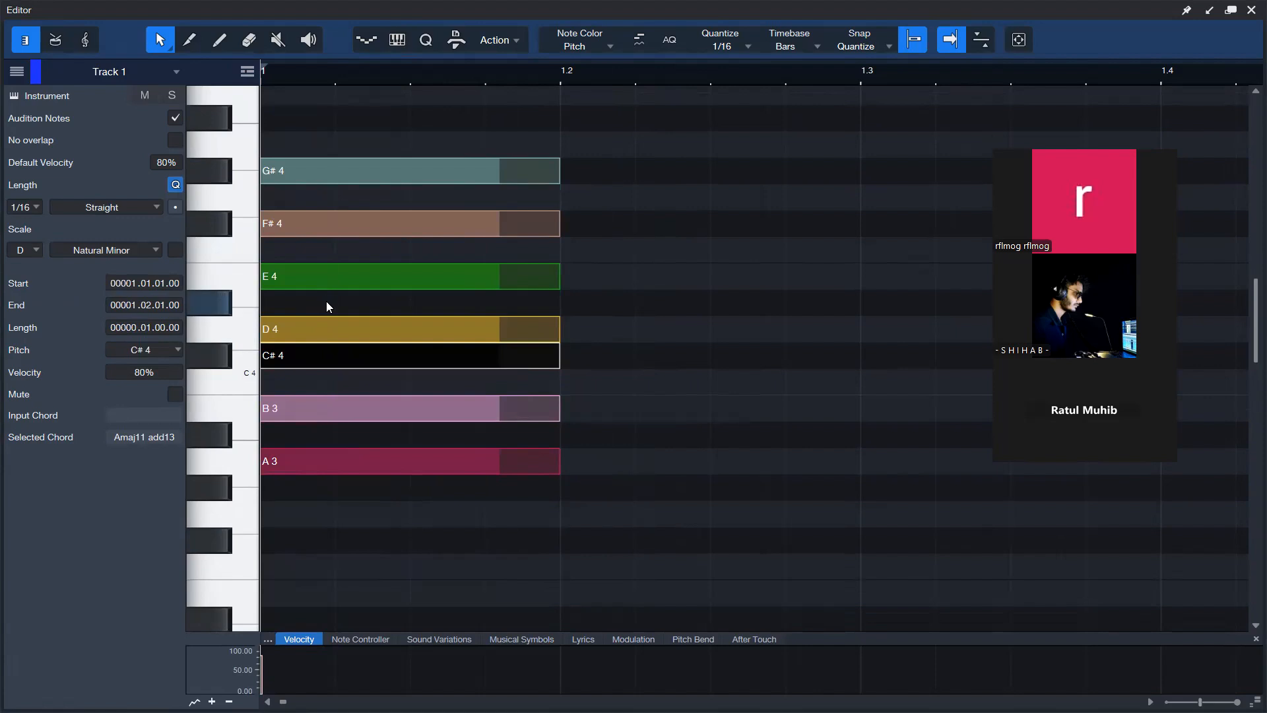
drag(324, 322, 325, 309)
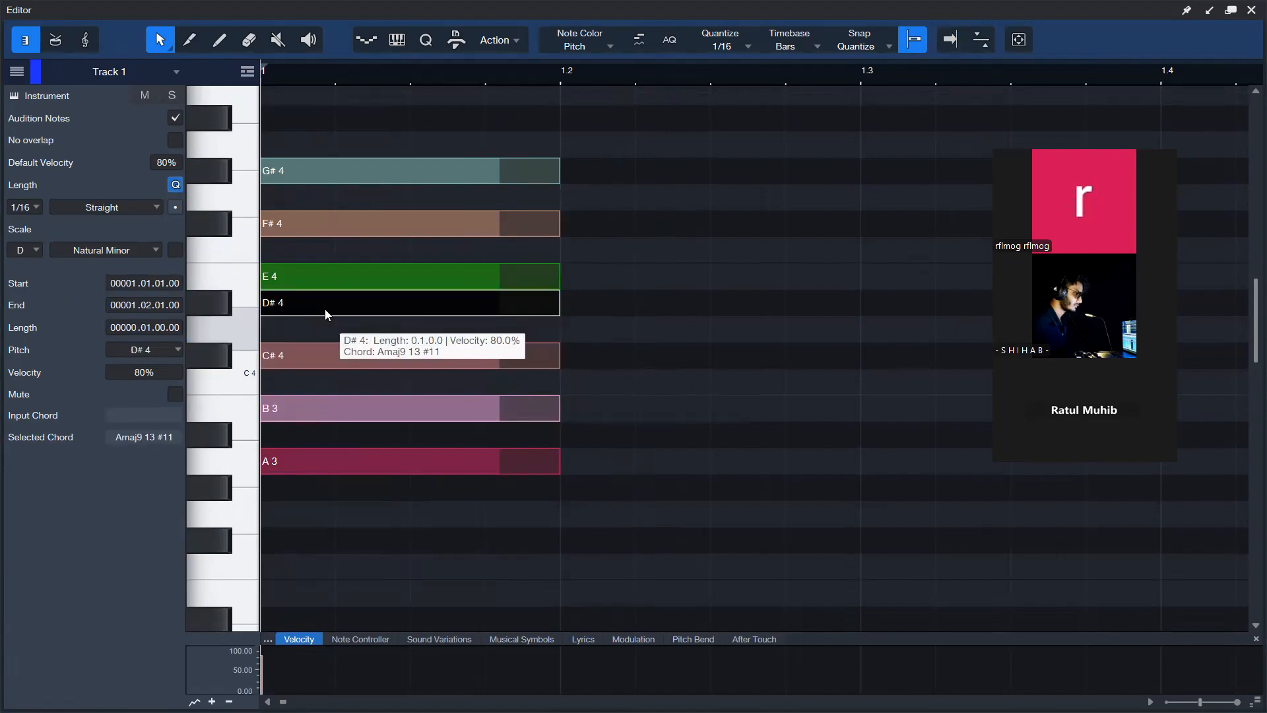
key(Down)
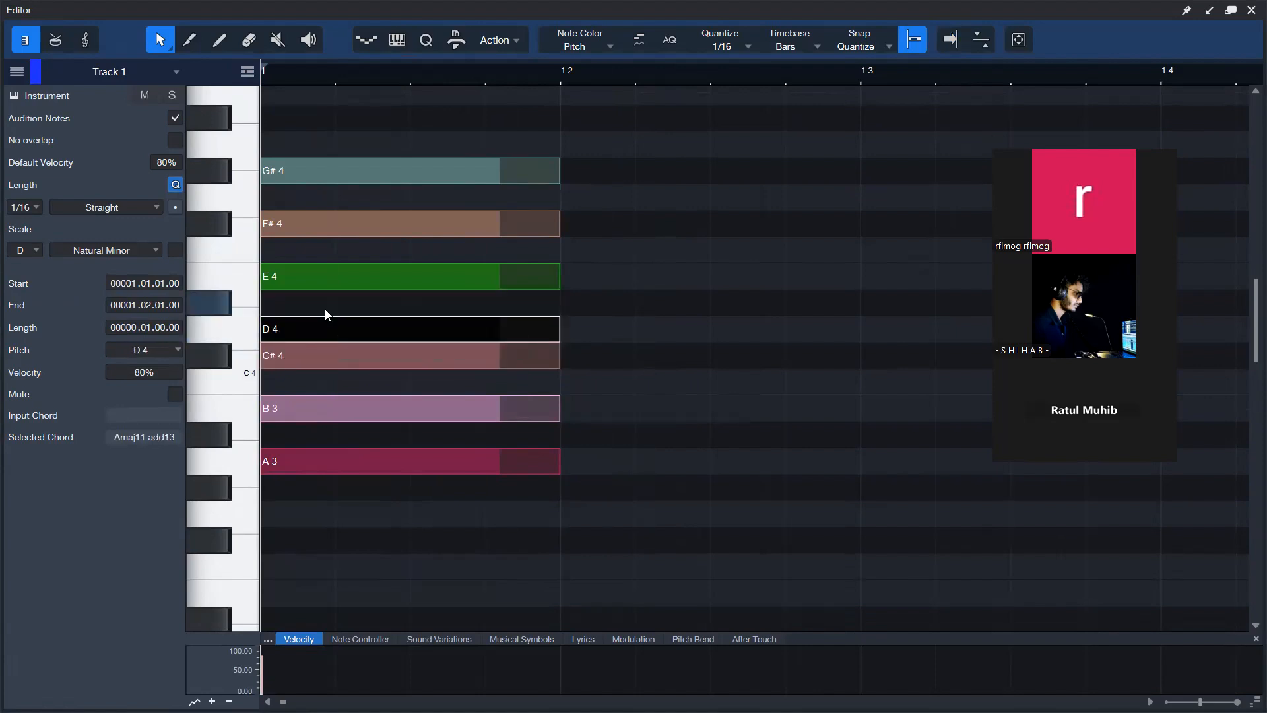
drag(568, 386, 489, 131)
click(670, 141)
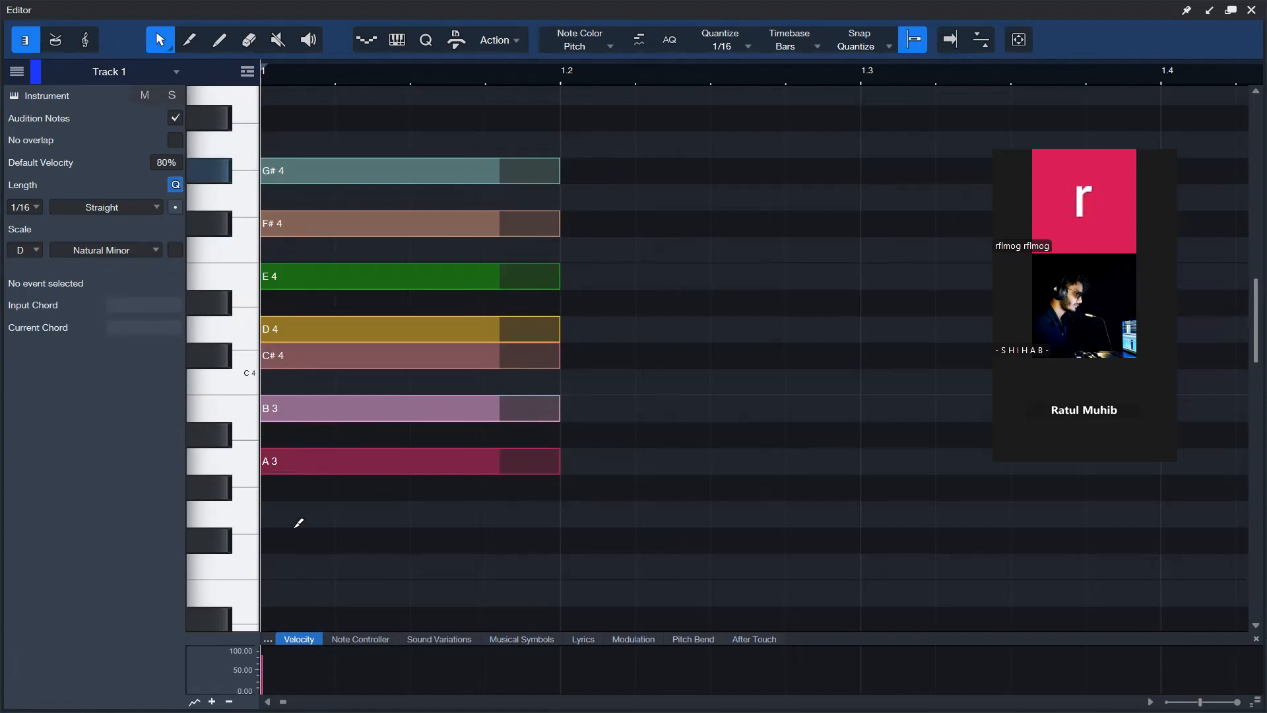
Step: Raise the A3 note one octave to A4 for comparison, and return it to A3
click(374, 452)
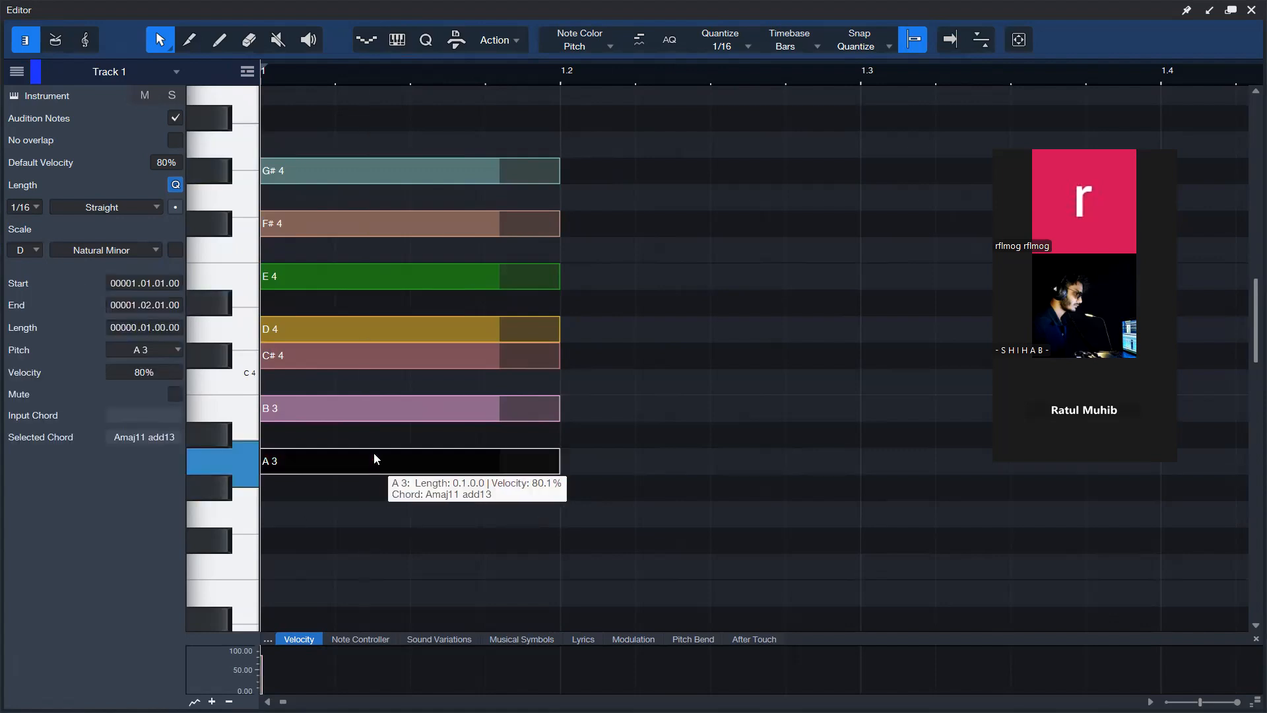
key(shift+Up)
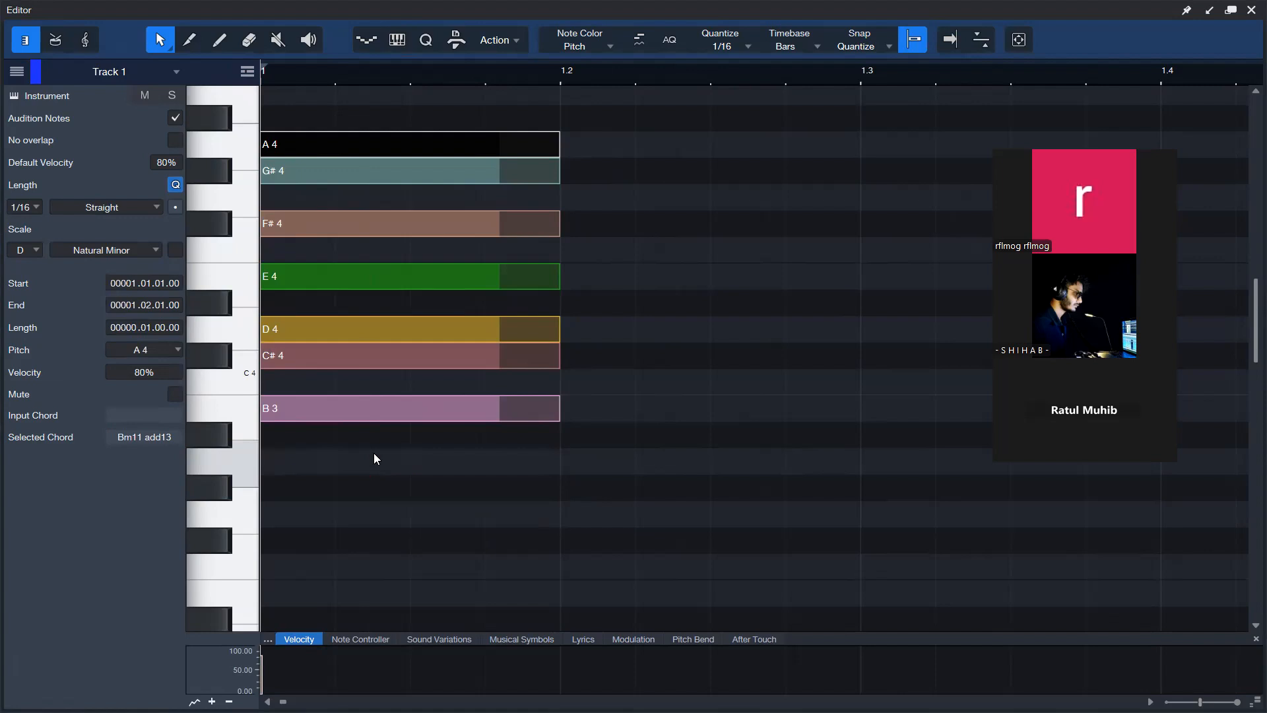
key(shift+Down)
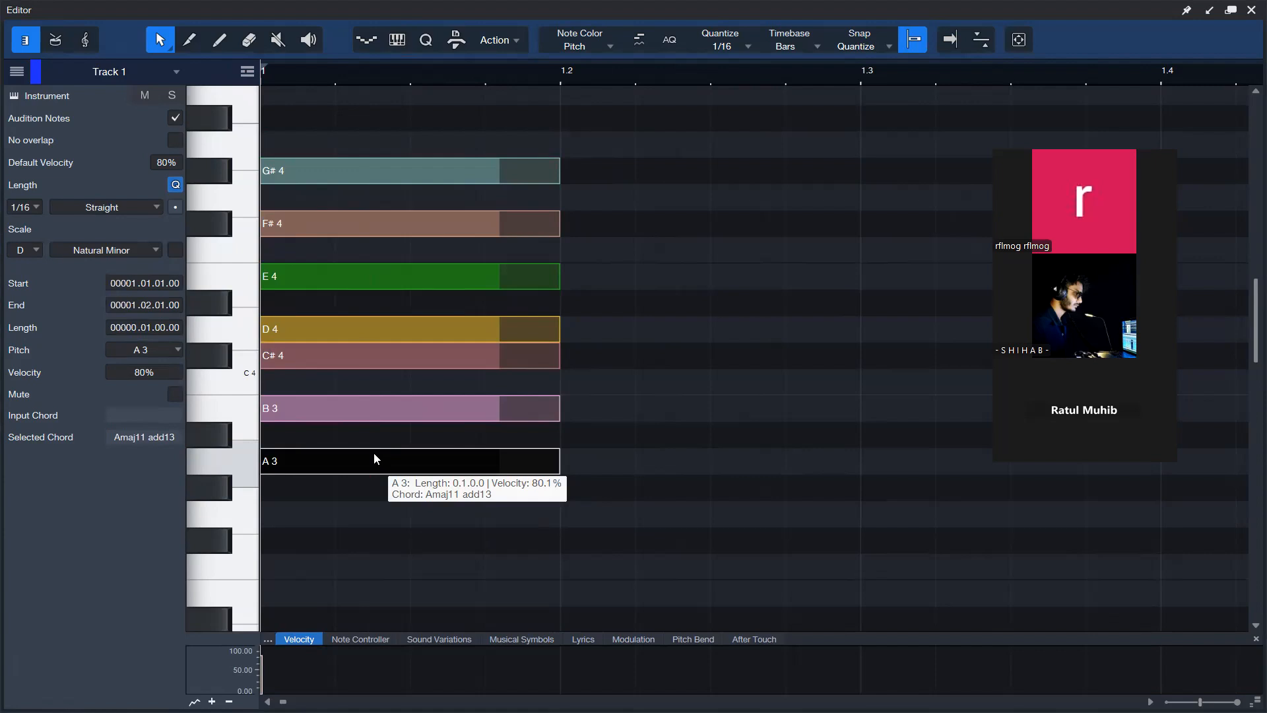
click(627, 341)
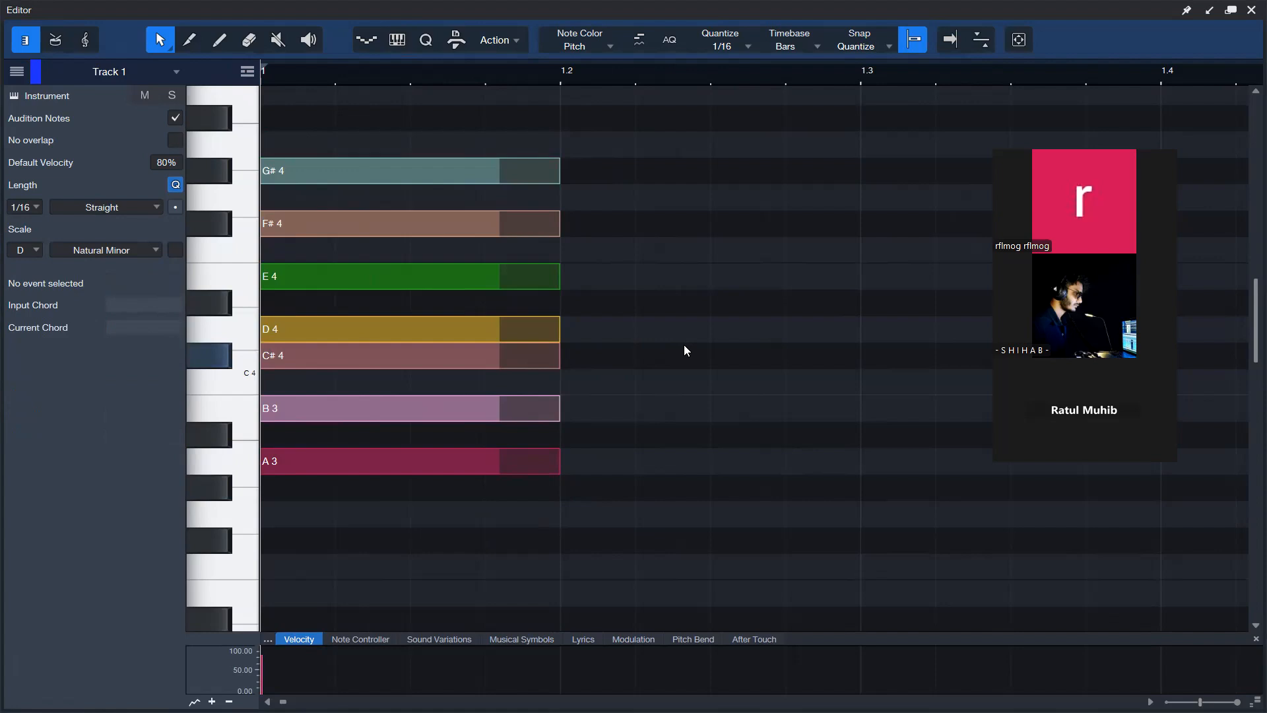
Step: Add a one-beat F#3 note at beat 1.2 as the root of a second stack
click(597, 539)
drag(836, 539, 865, 538)
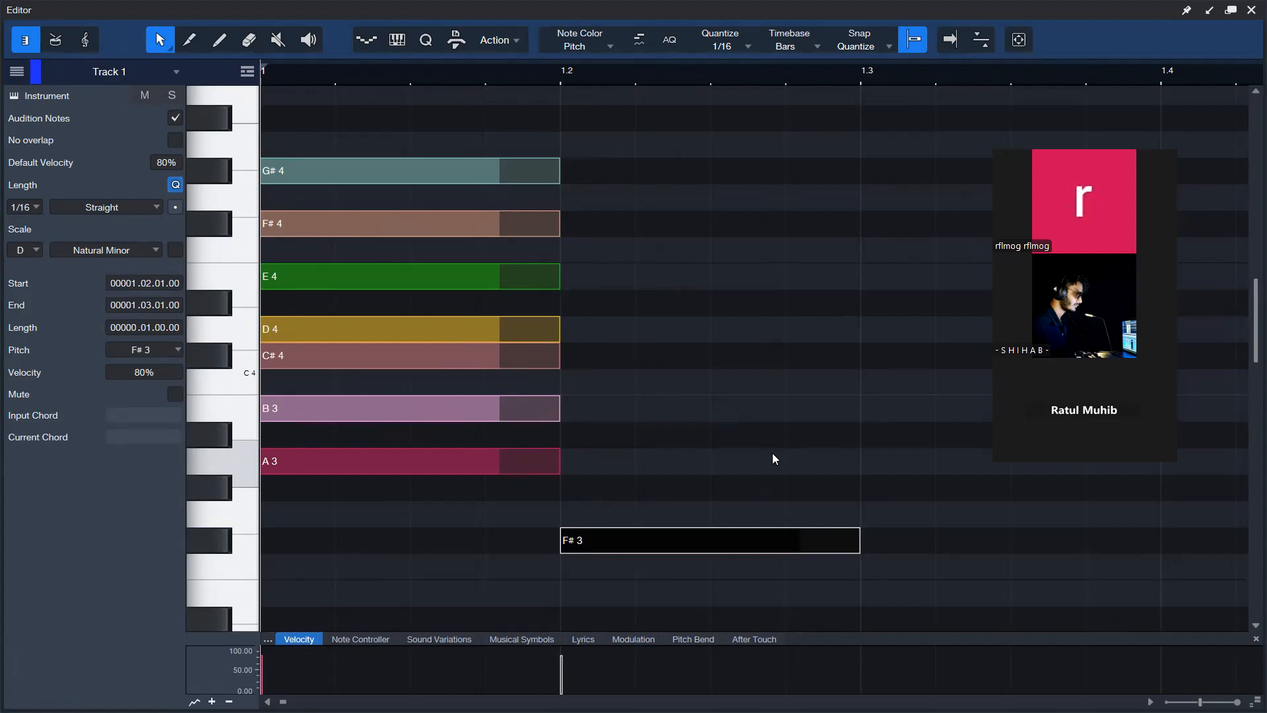
click(736, 440)
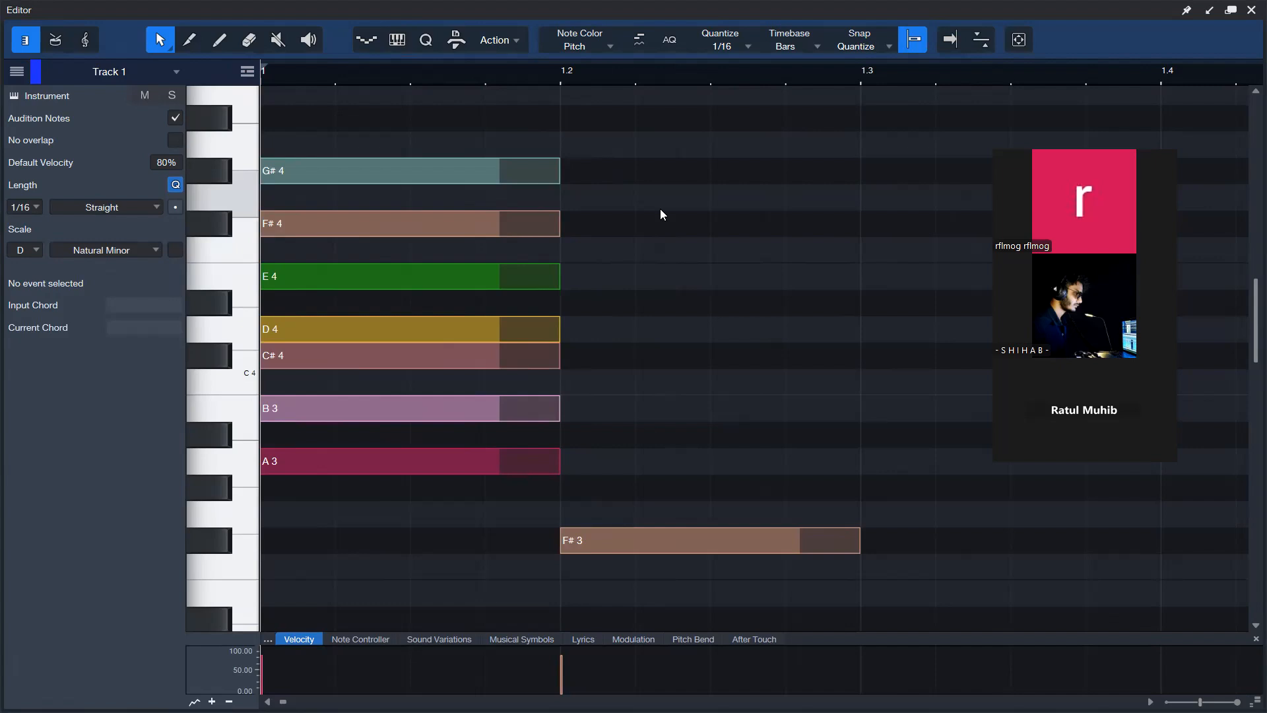
Step: Select the seven notes of the first stack to review its chord, and clear the selection
scroll(661, 210, up, 1)
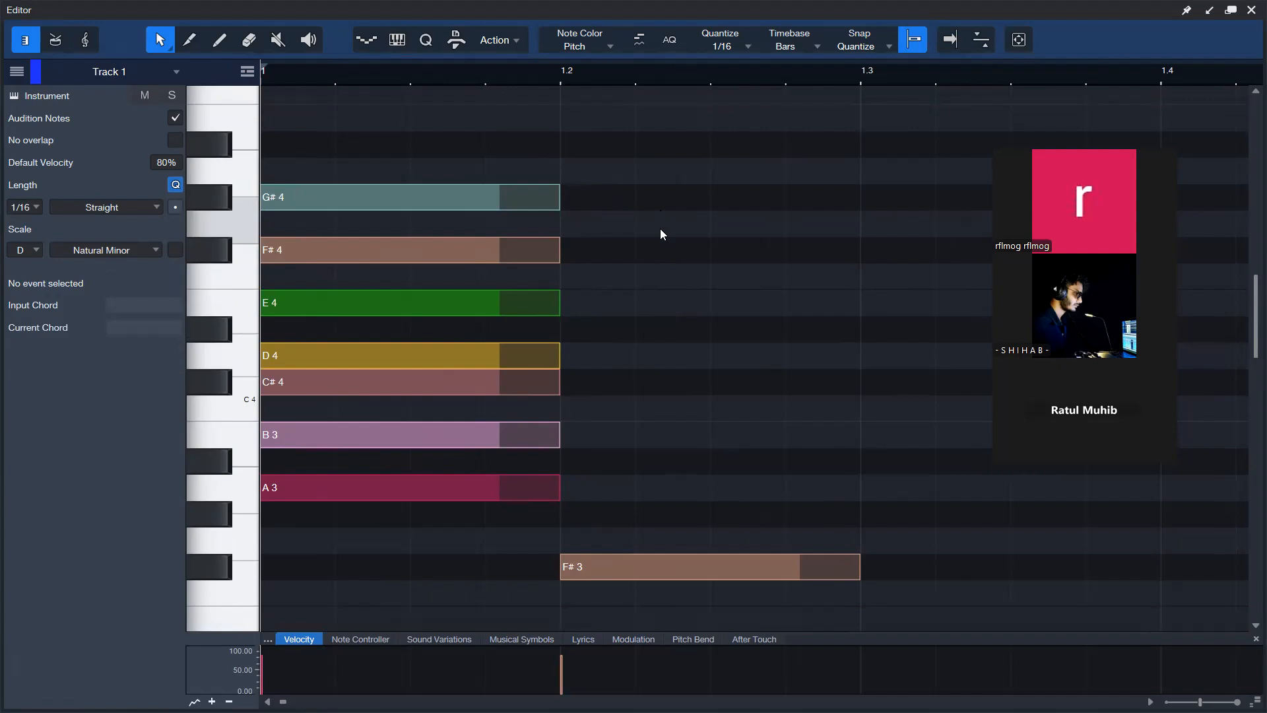
drag(409, 114, 410, 579)
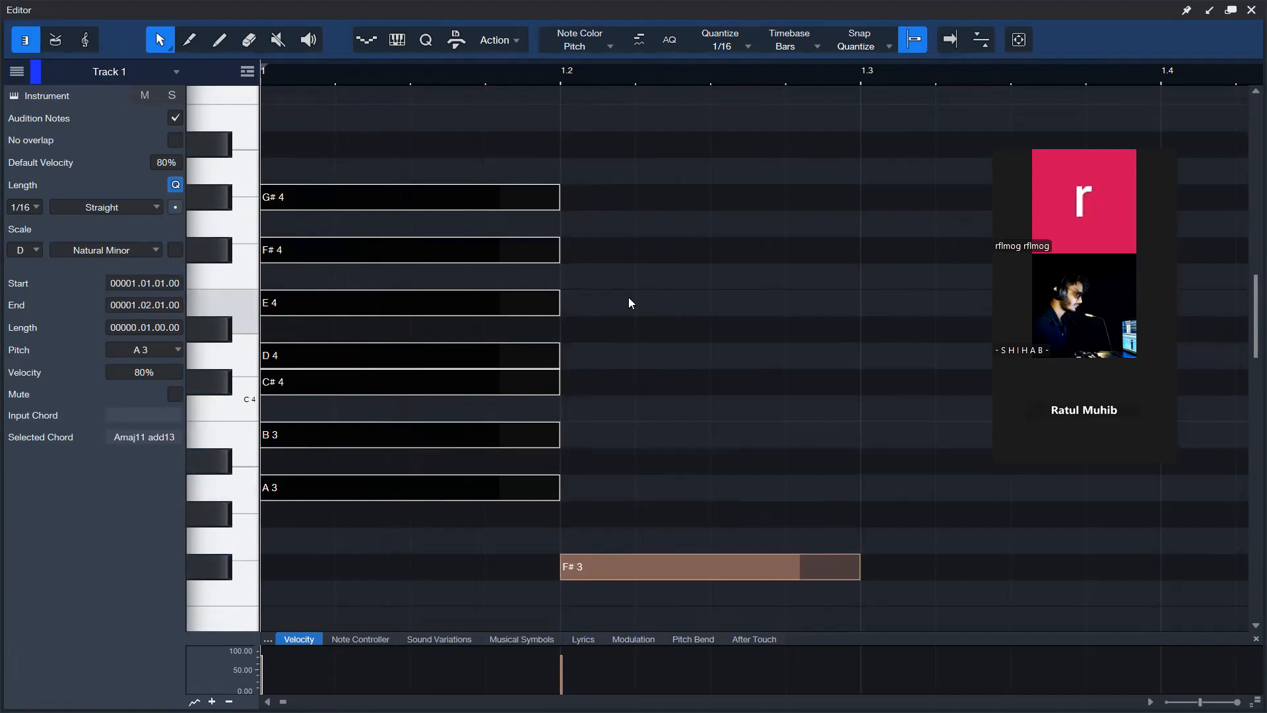
scroll(697, 320, down, 1)
drag(670, 224, 704, 566)
click(710, 238)
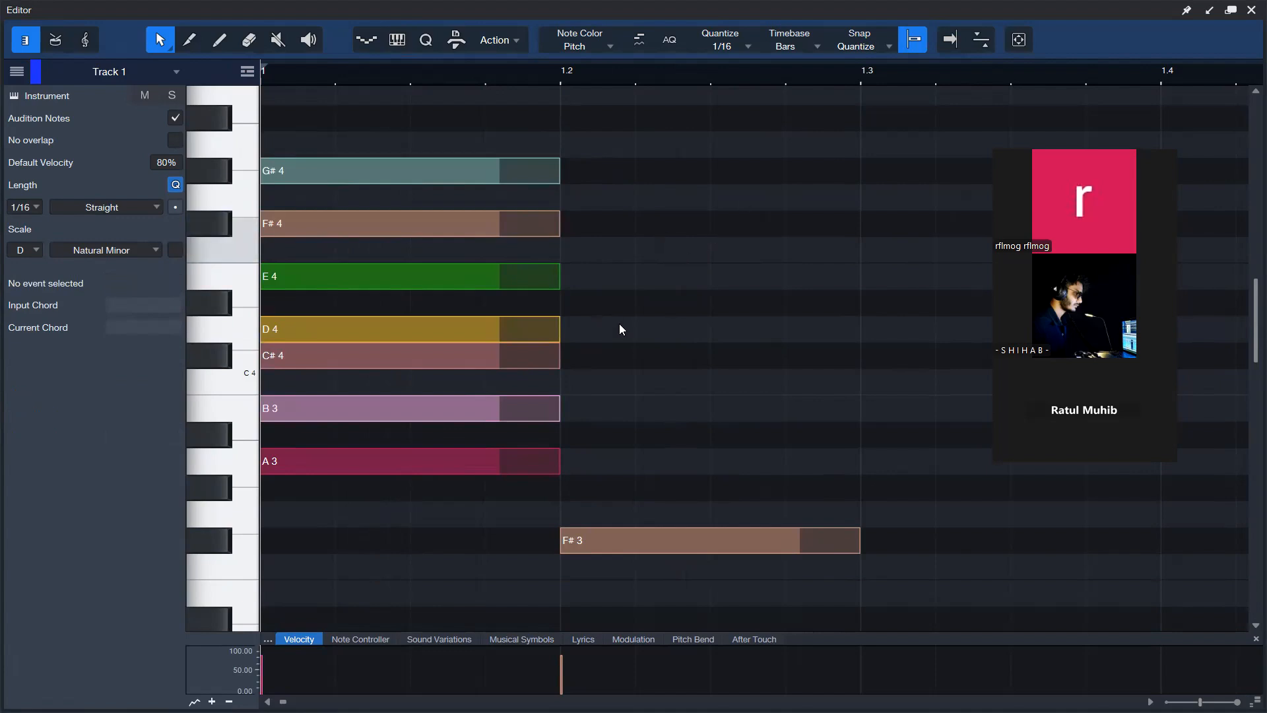
drag(602, 132, 379, 553)
click(615, 363)
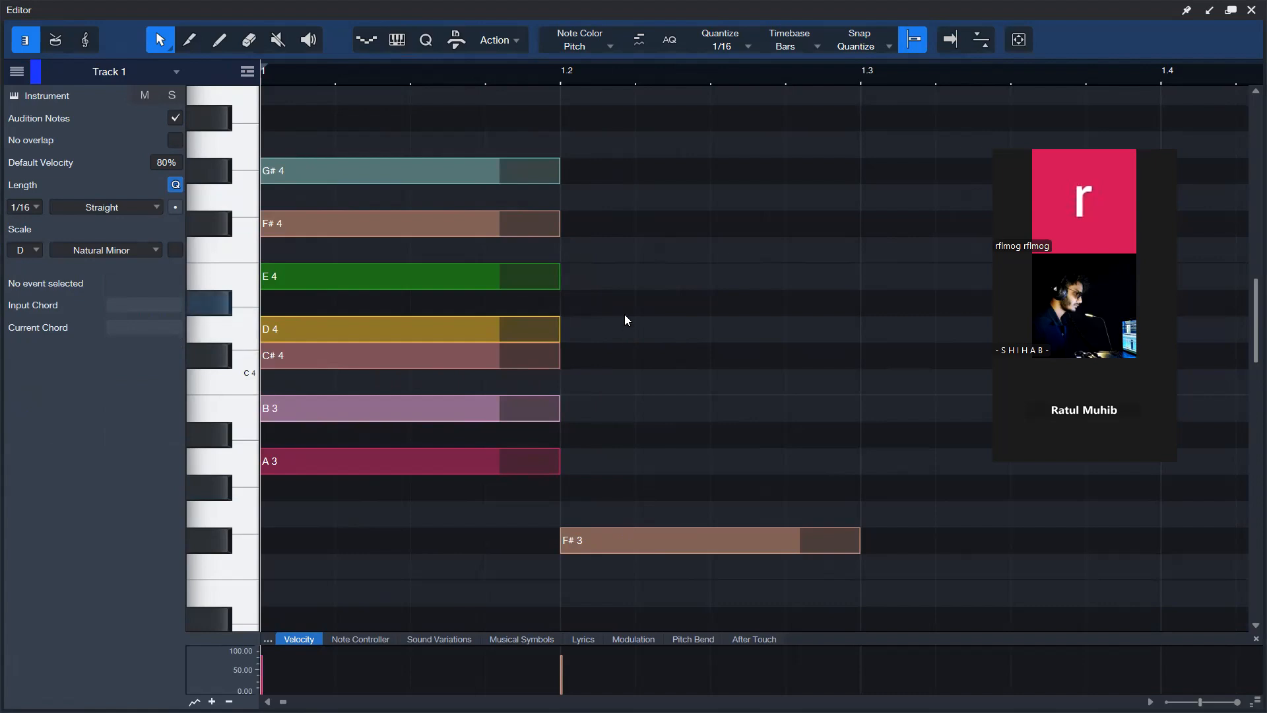
Step: Stack one-beat G#3, A3, B3, C#4, D4 and E4 notes above F#3 at beat 1.2
drag(571, 494, 840, 487)
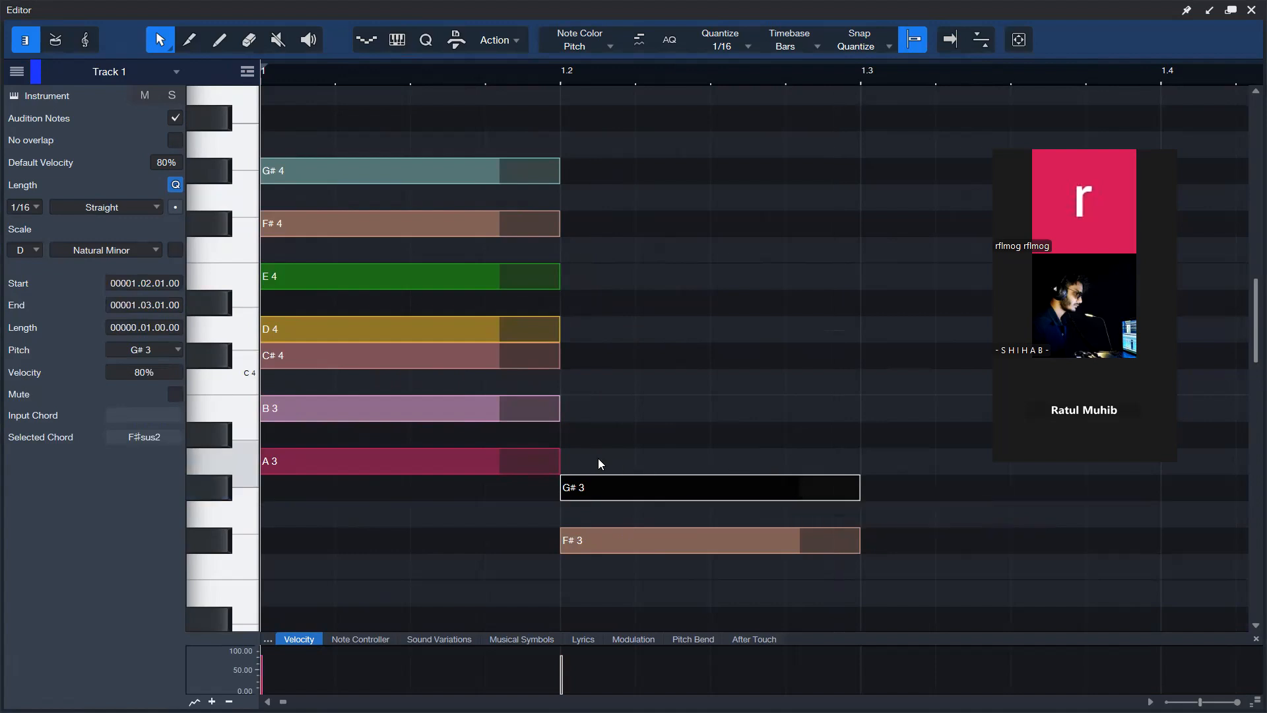
drag(568, 460, 841, 457)
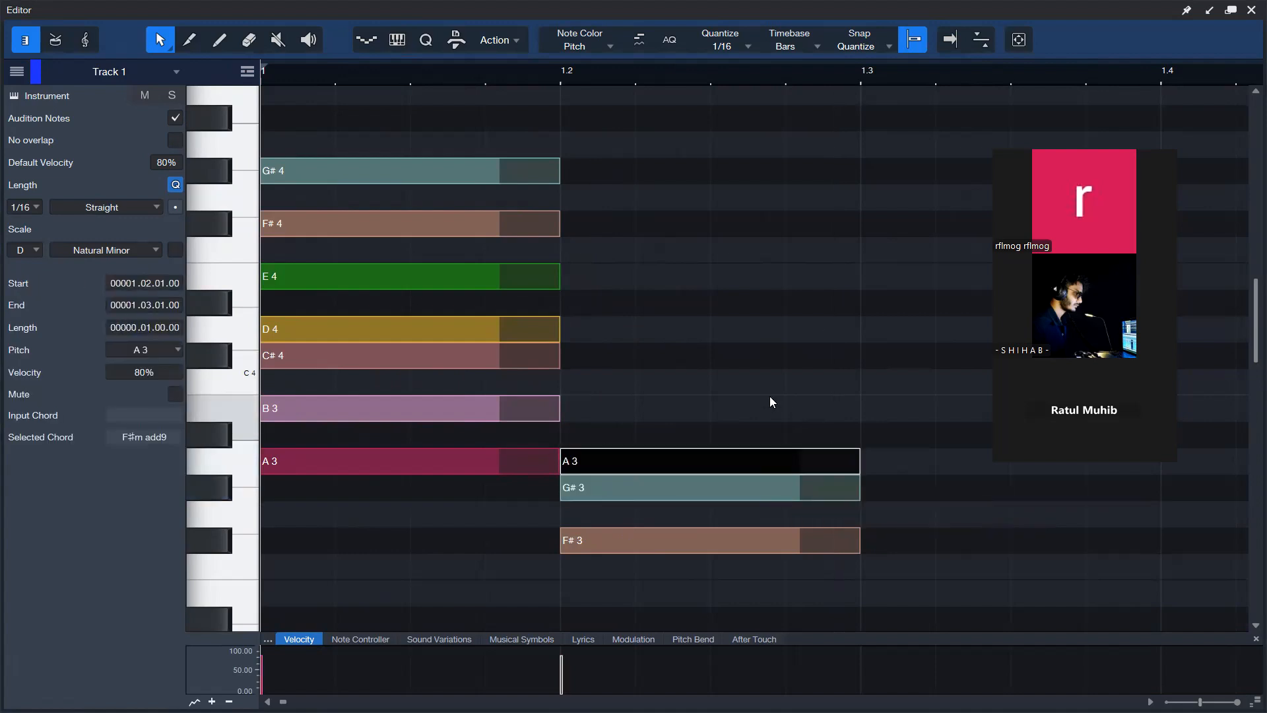
drag(581, 412, 862, 418)
mouse_move(583, 361)
mouse_down()
mouse_move(848, 359)
mouse_move(843, 368)
mouse_up()
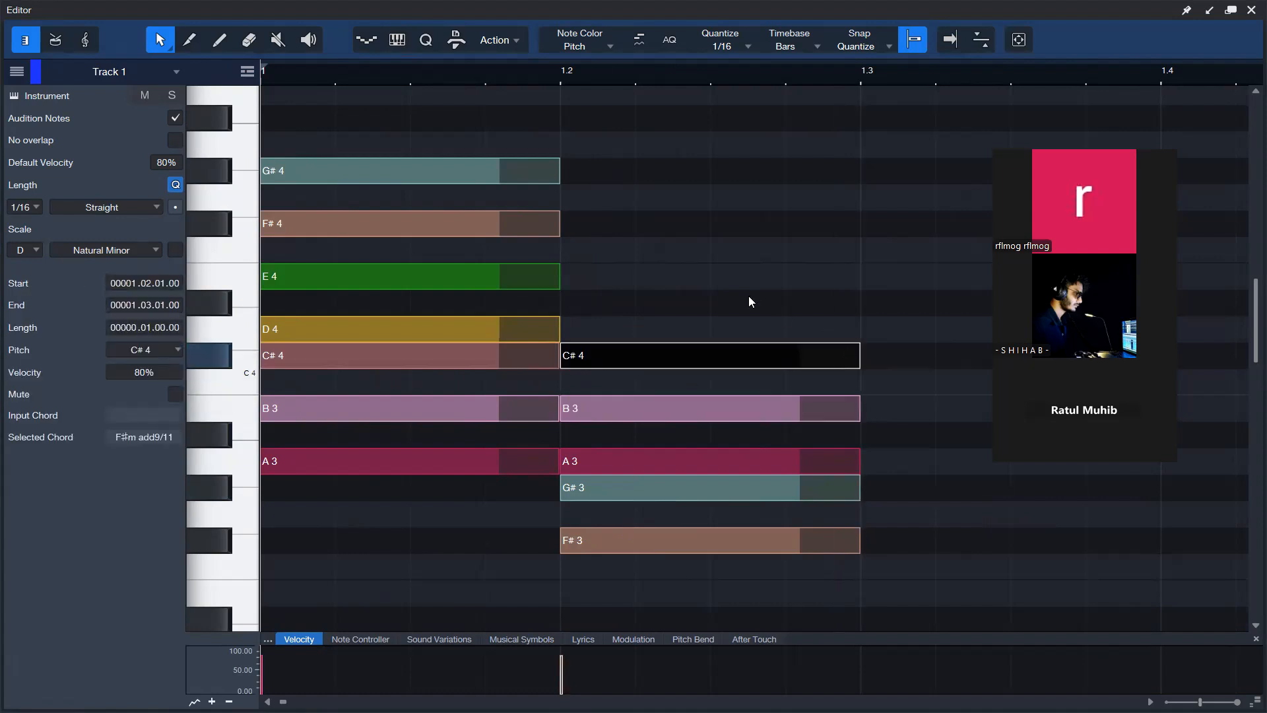
drag(585, 328, 711, 331)
mouse_move(572, 327)
mouse_down()
mouse_move(861, 331)
mouse_move(849, 332)
mouse_up()
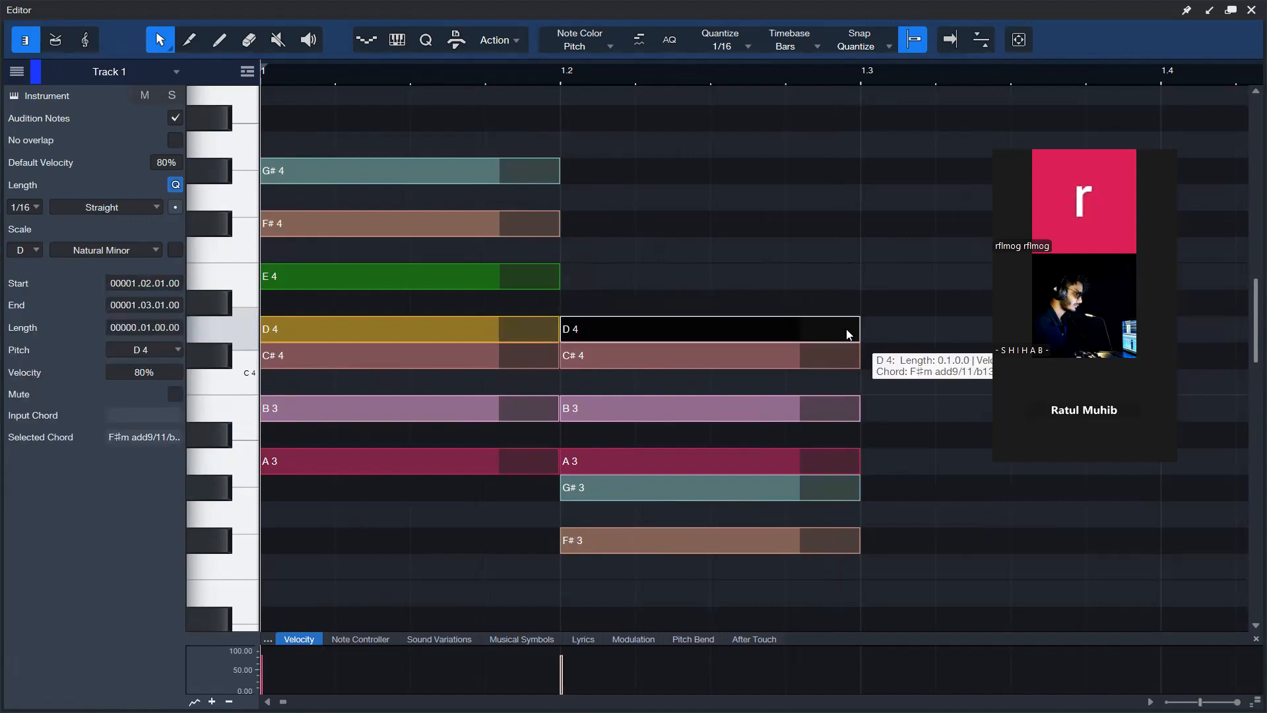
drag(573, 280, 855, 272)
click(821, 218)
Step: Check the chord of the second stack, and select the A3 to E4 notes shared by both stacks
scroll(822, 217, down, 1)
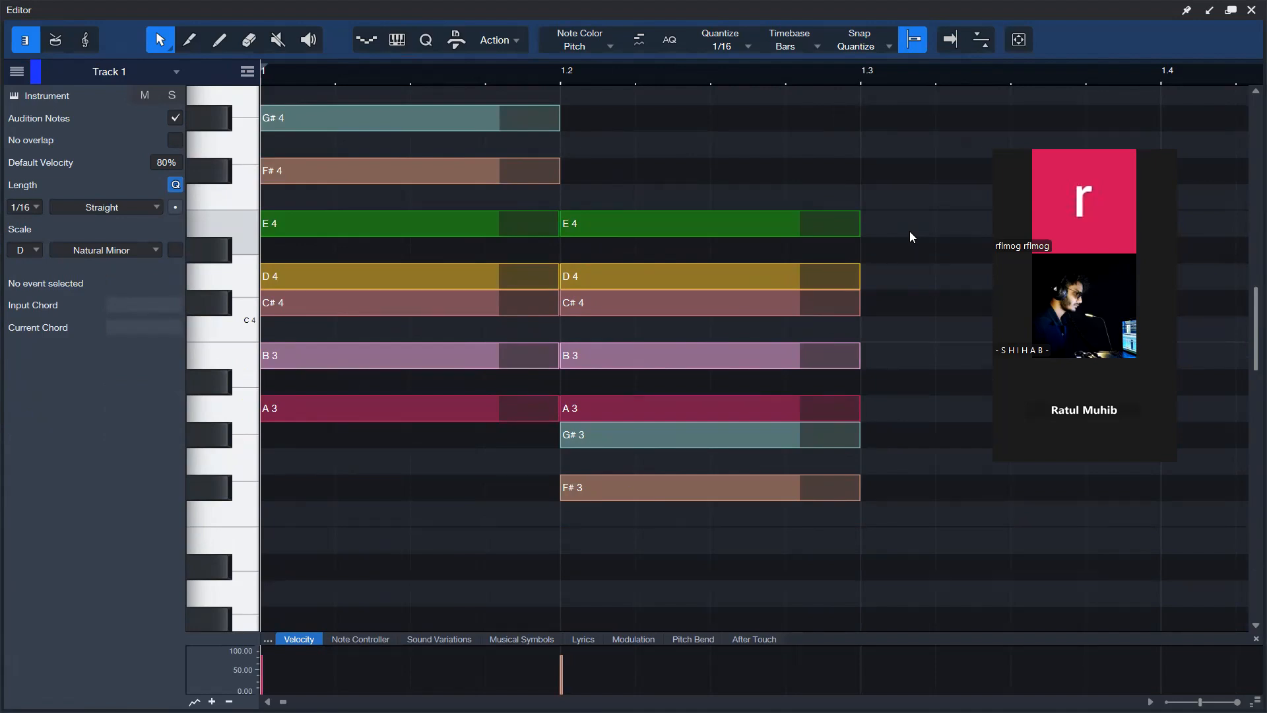
scroll(907, 271, up, 1)
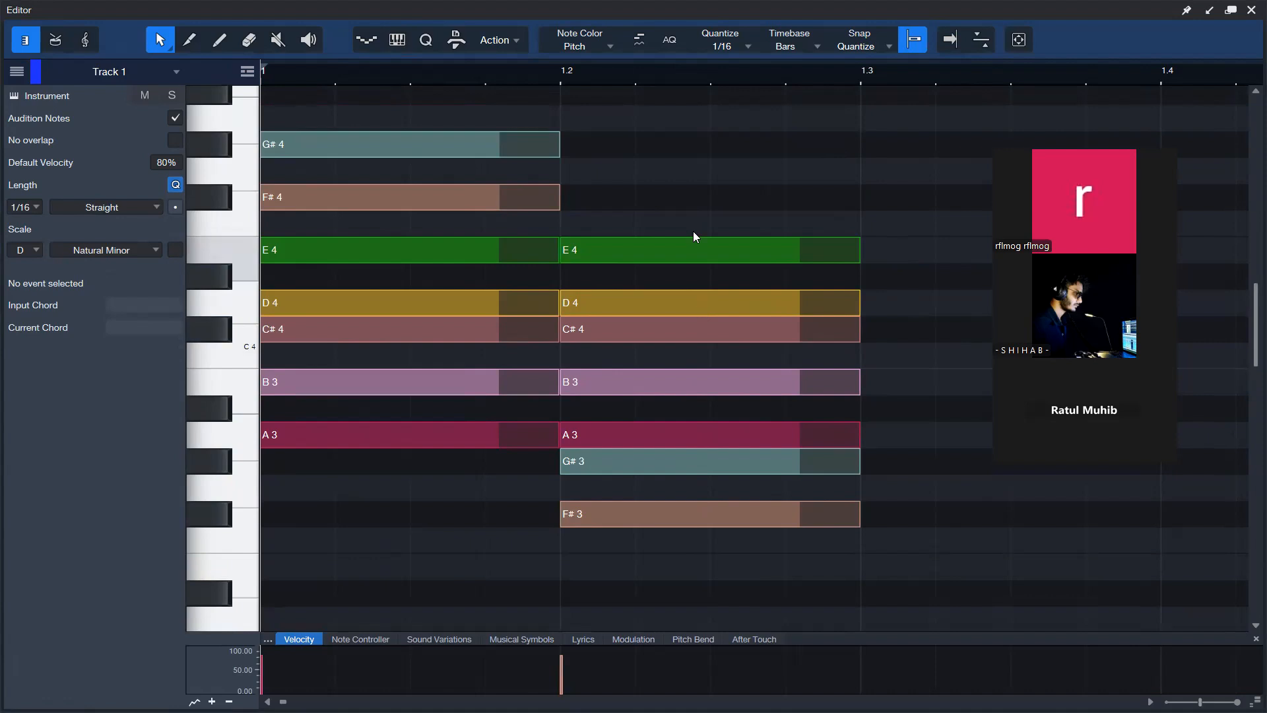
drag(866, 132, 594, 680)
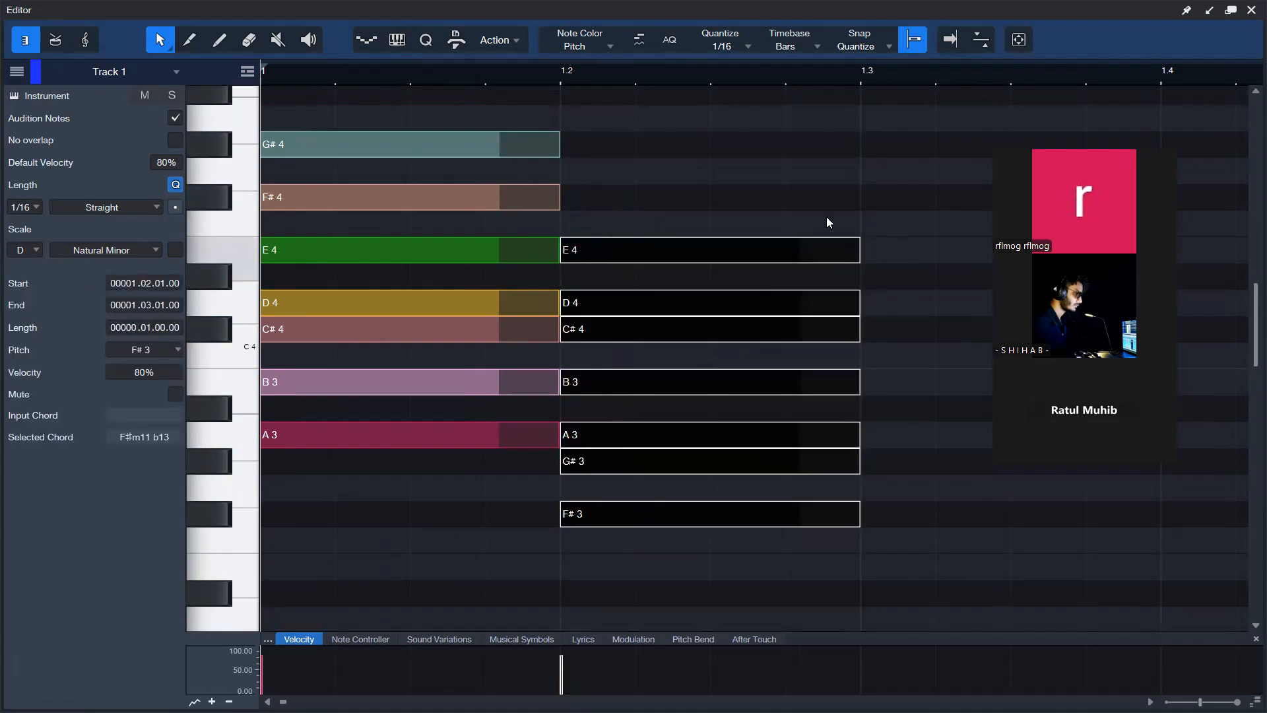
drag(973, 212, 255, 439)
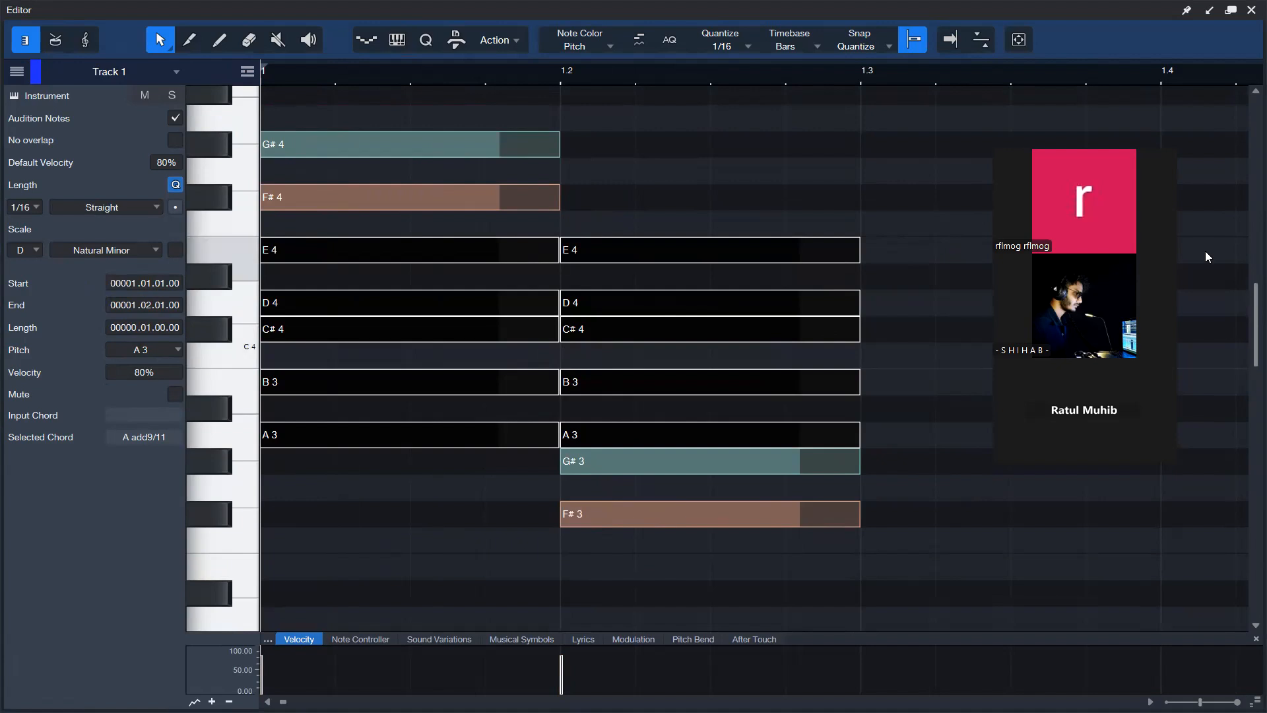
Step: Transpose all notes of both stacks up one semitone
drag(953, 87, 1, 553)
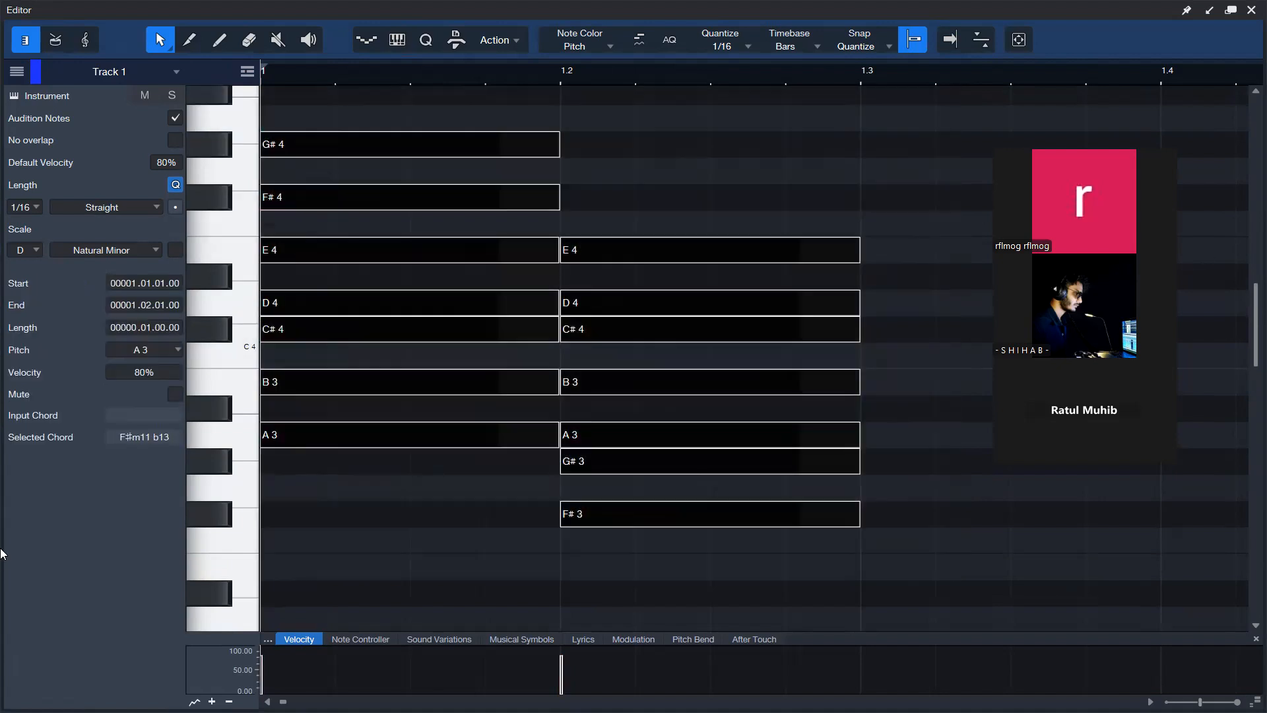
key(Up)
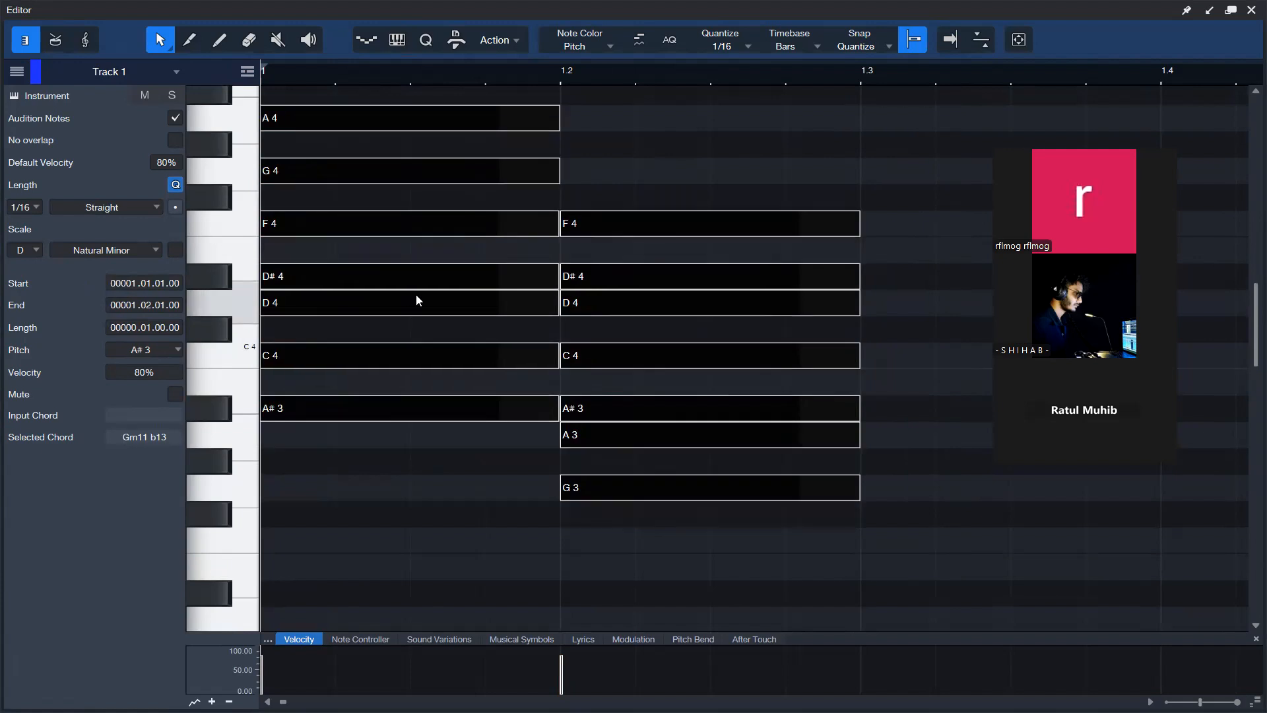
scroll(434, 296, up, 1)
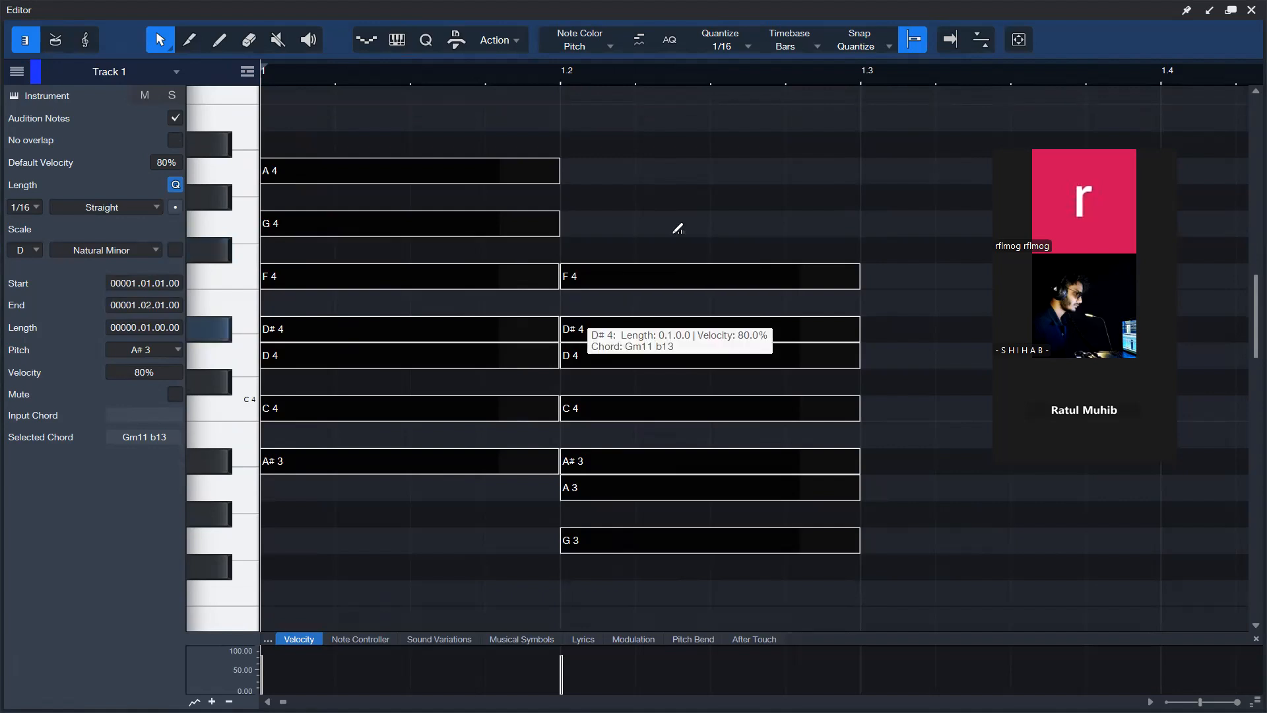
Step: Check the chords of the first stack, the second stack, their shared A#3 to F4 notes, and all notes together
drag(349, 553, 367, 175)
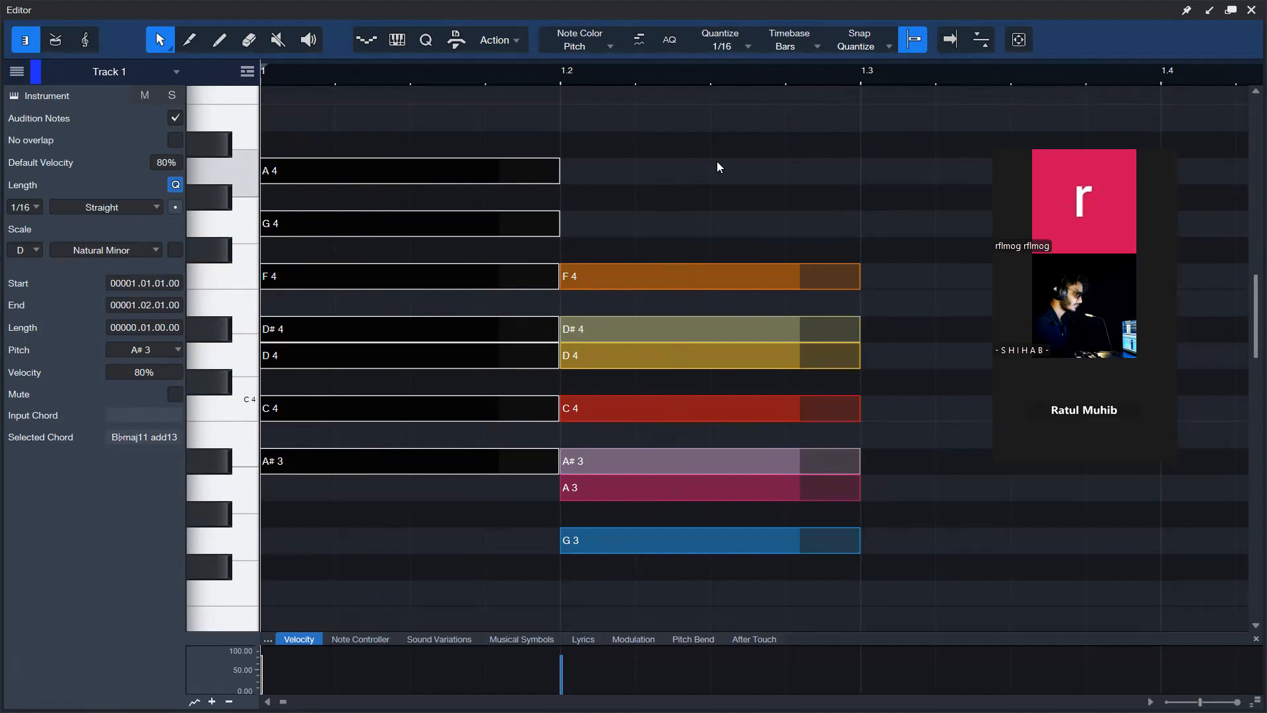
drag(716, 132, 722, 620)
drag(924, 214, 429, 475)
drag(1037, 211, 533, 455)
drag(1024, 237, 550, 466)
drag(990, 271, 238, 457)
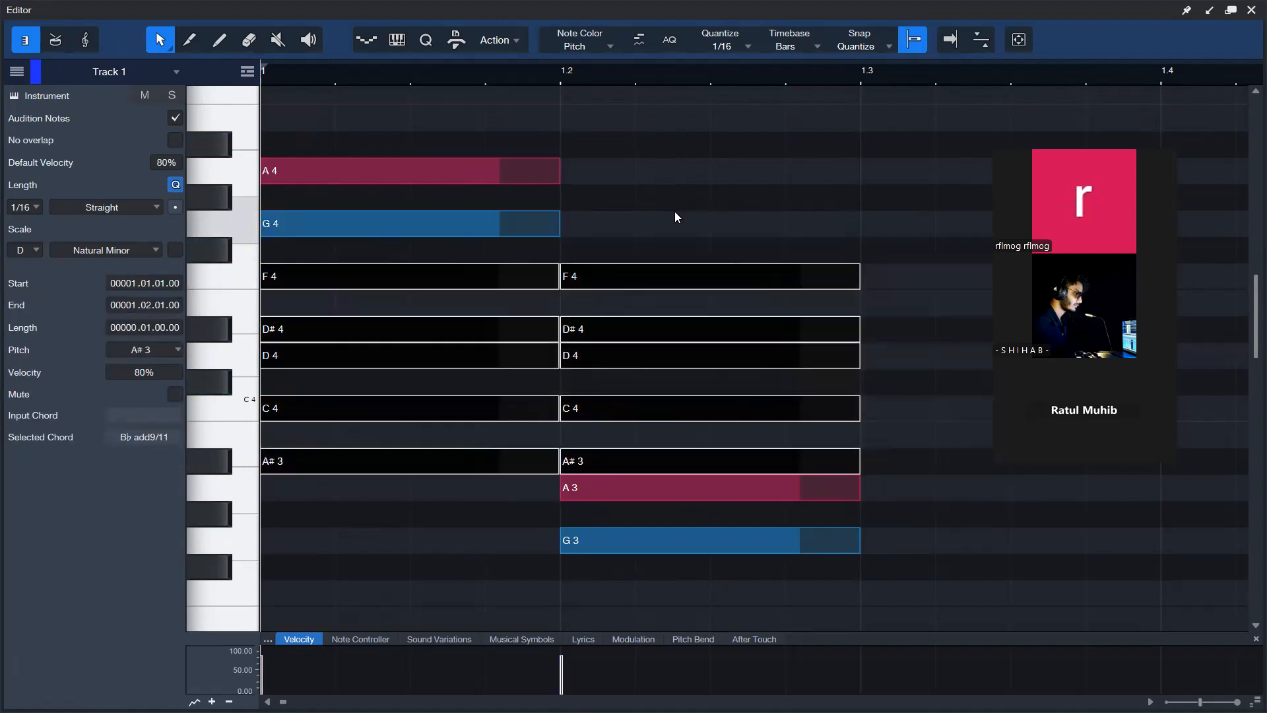
click(644, 192)
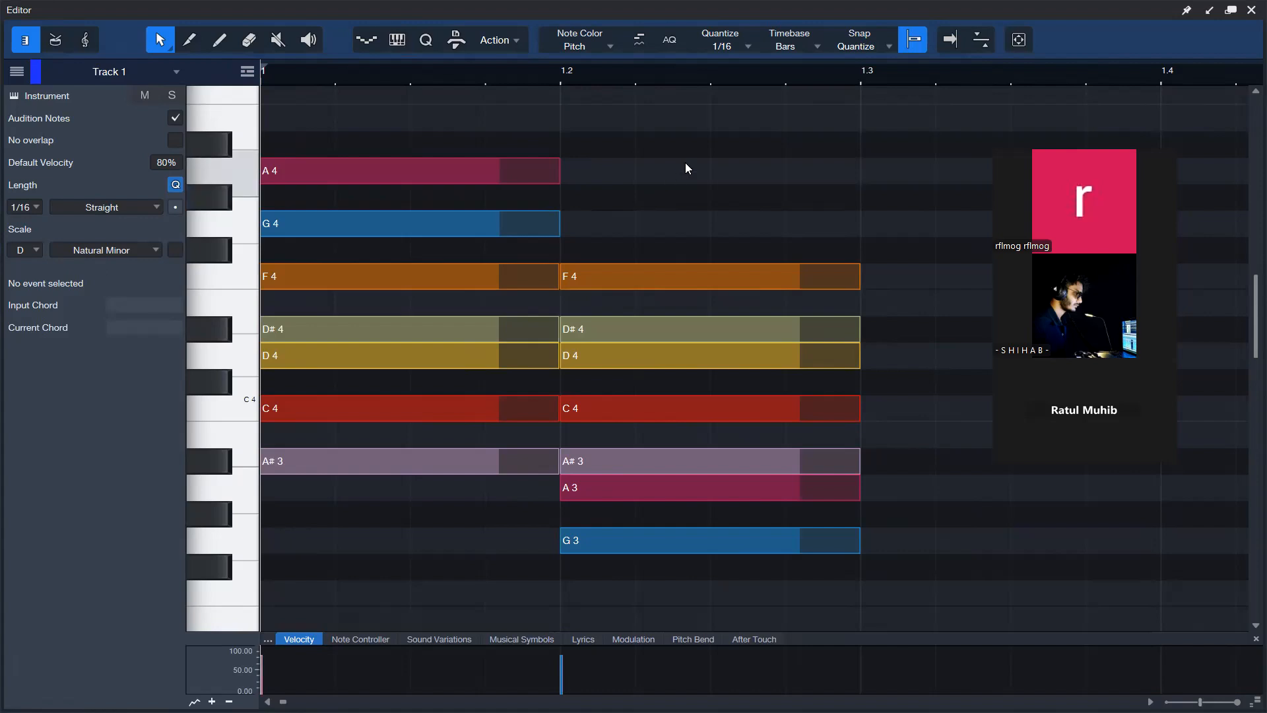
drag(710, 116, 408, 593)
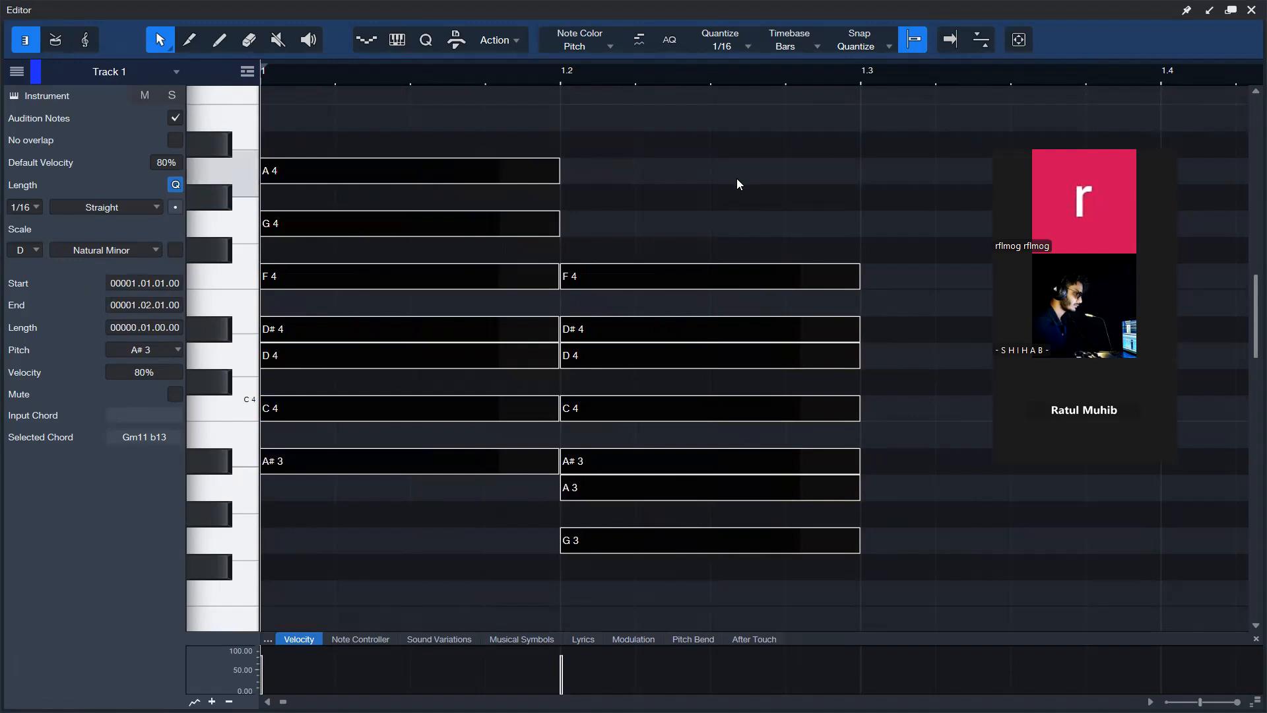
Step: Close the note editor, reopen the Track 1 part, and delete all of its notes
click(1250, 12)
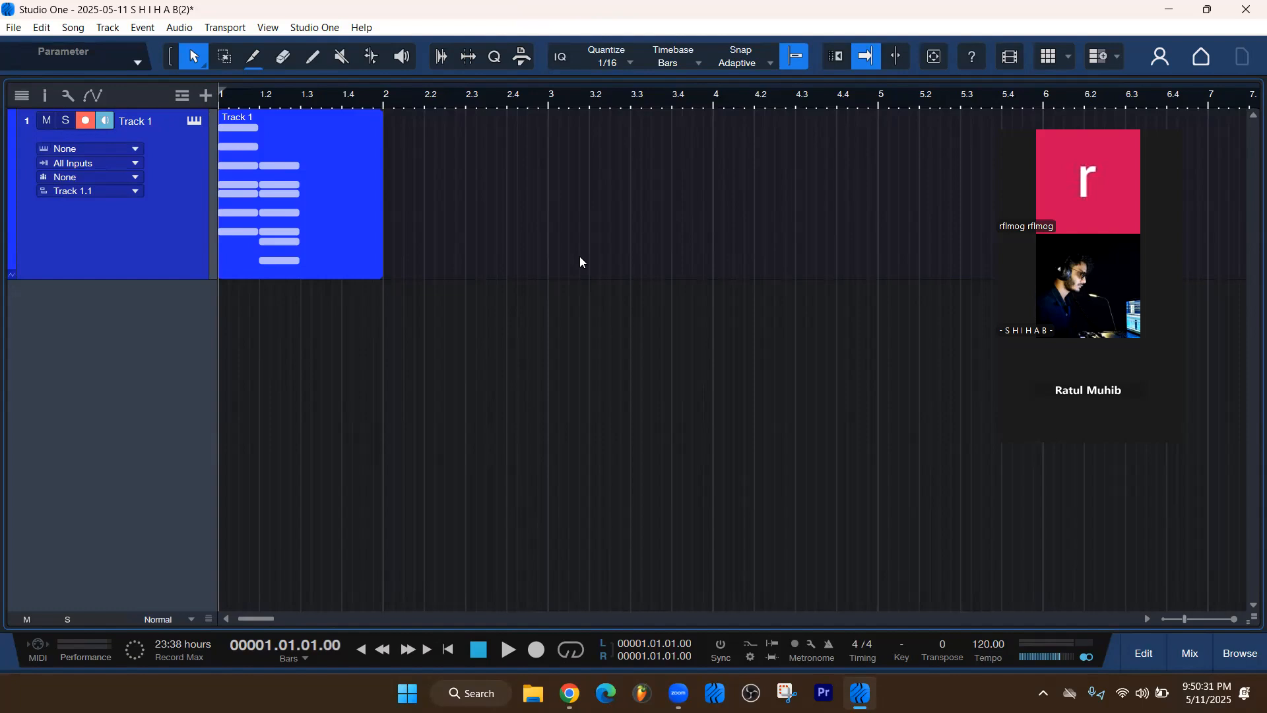
double_click(301, 181)
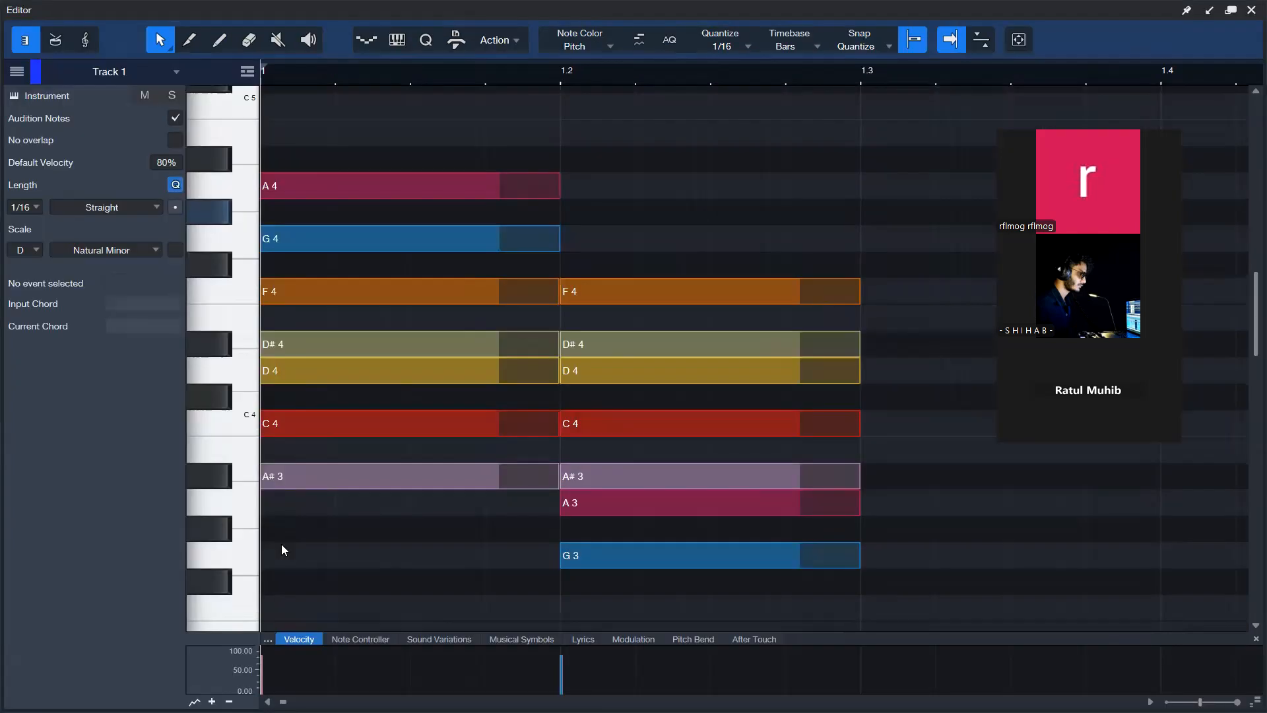
key(ctrl+a)
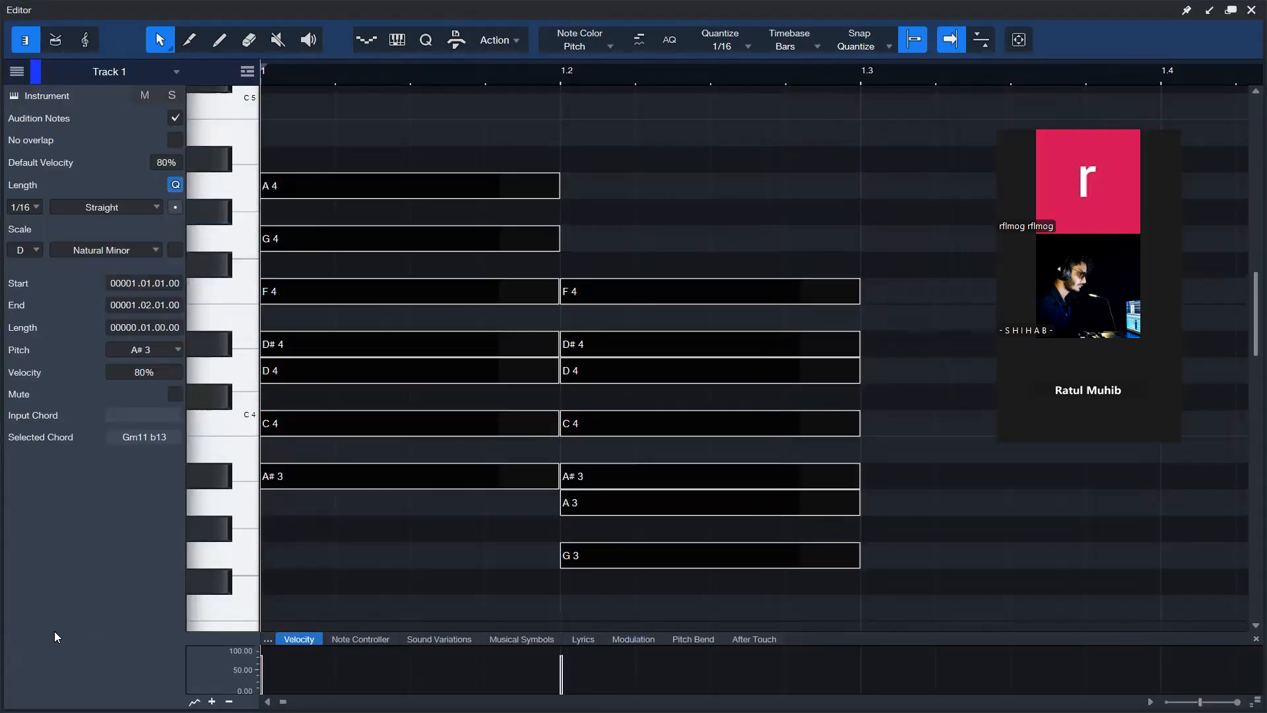
key(Delete)
Step: Turn on the D Natural Minor scale, and stack one-beat D4, F4 and A4 notes at the start of bar 1
click(175, 250)
drag(272, 373, 555, 371)
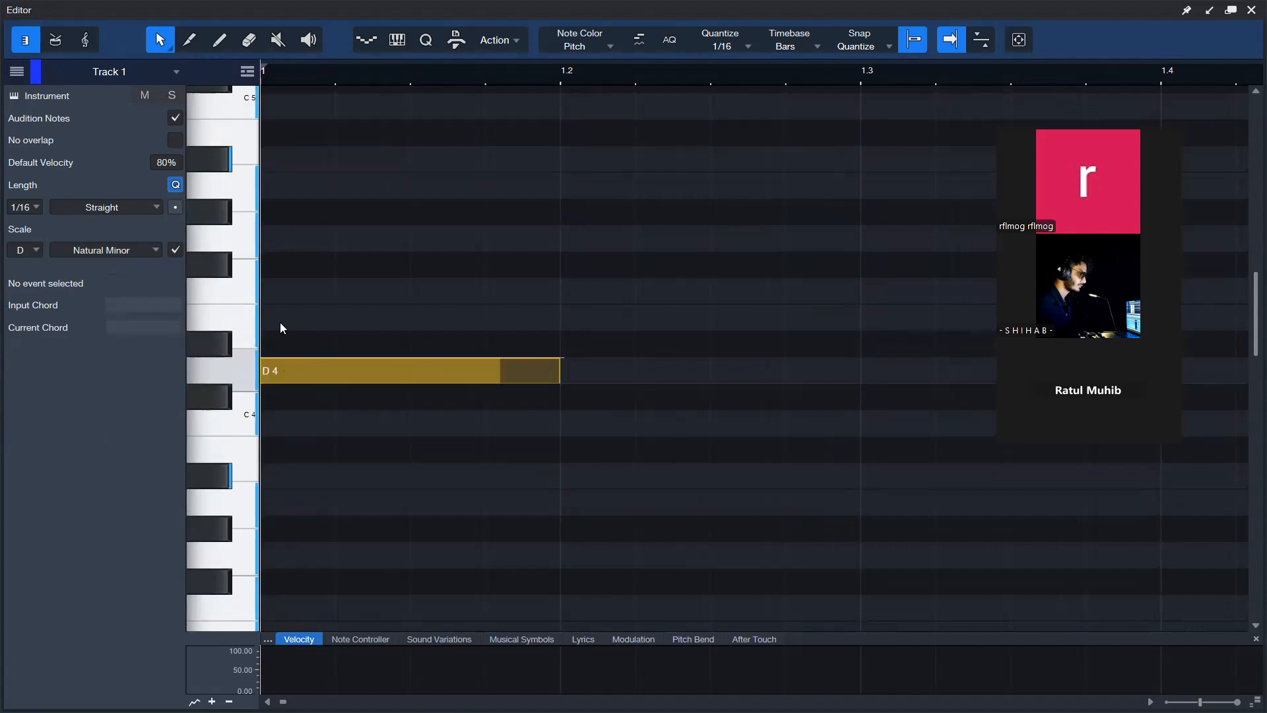
click(284, 293)
drag(264, 285, 554, 291)
mouse_move(278, 186)
mouse_down()
mouse_move(528, 187)
mouse_move(532, 164)
mouse_up()
Step: Select the D4, F4 and A4 notes to check the chord they form, and clear the selection
drag(680, 120, 369, 455)
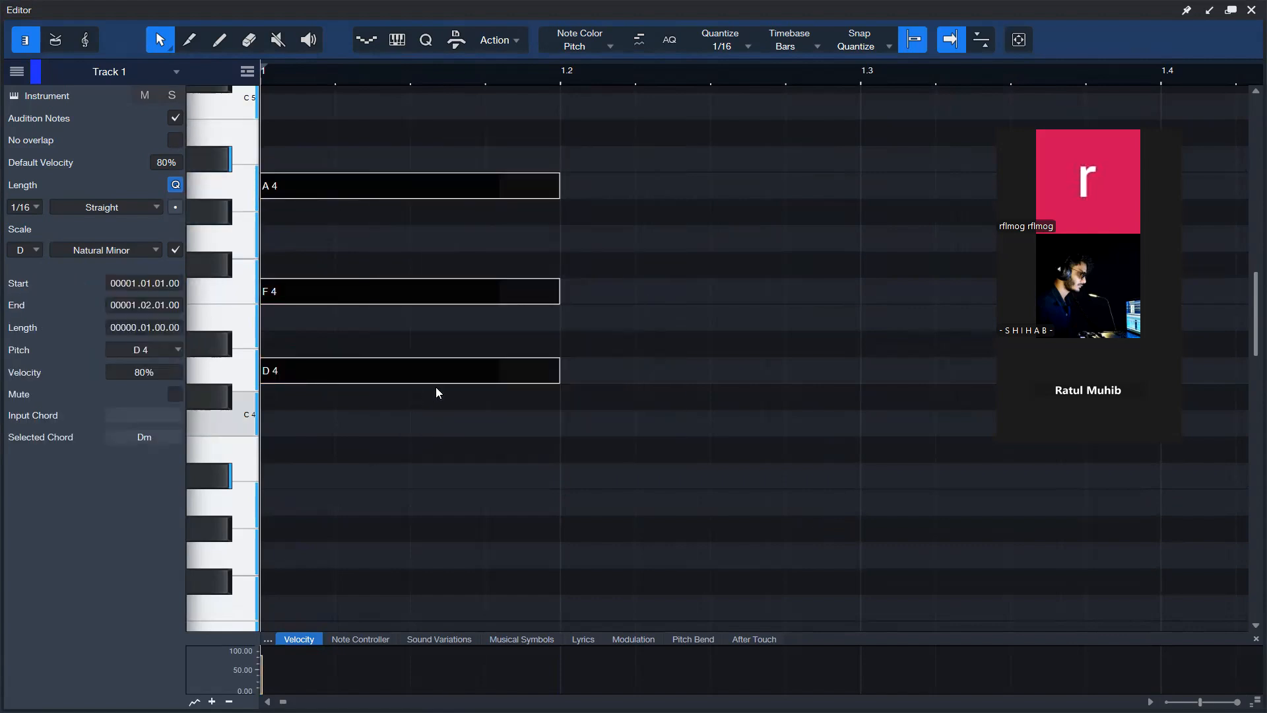
scroll(435, 393, up, 1)
click(750, 235)
drag(607, 119, 173, 561)
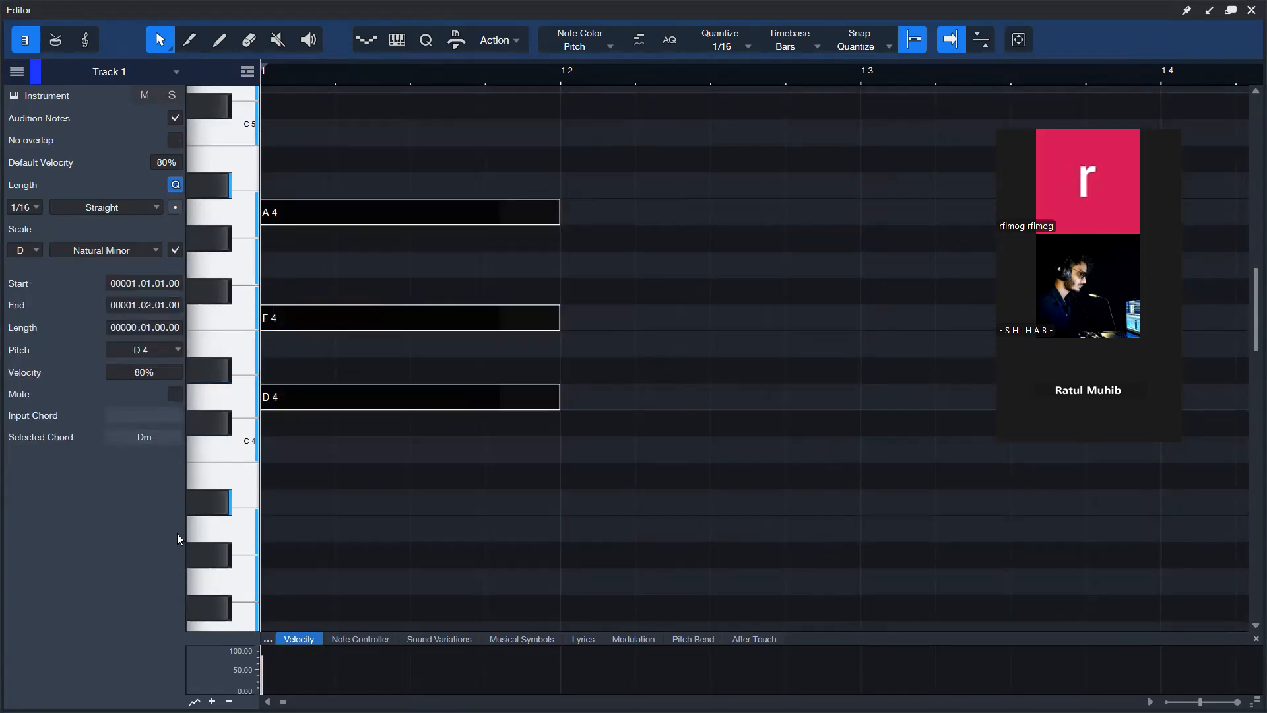
click(578, 267)
Step: Extend the D minor chord with one-beat C5 and E5 notes above A4
scroll(555, 261, up, 4)
drag(270, 231, 570, 214)
scroll(573, 212, down, 2)
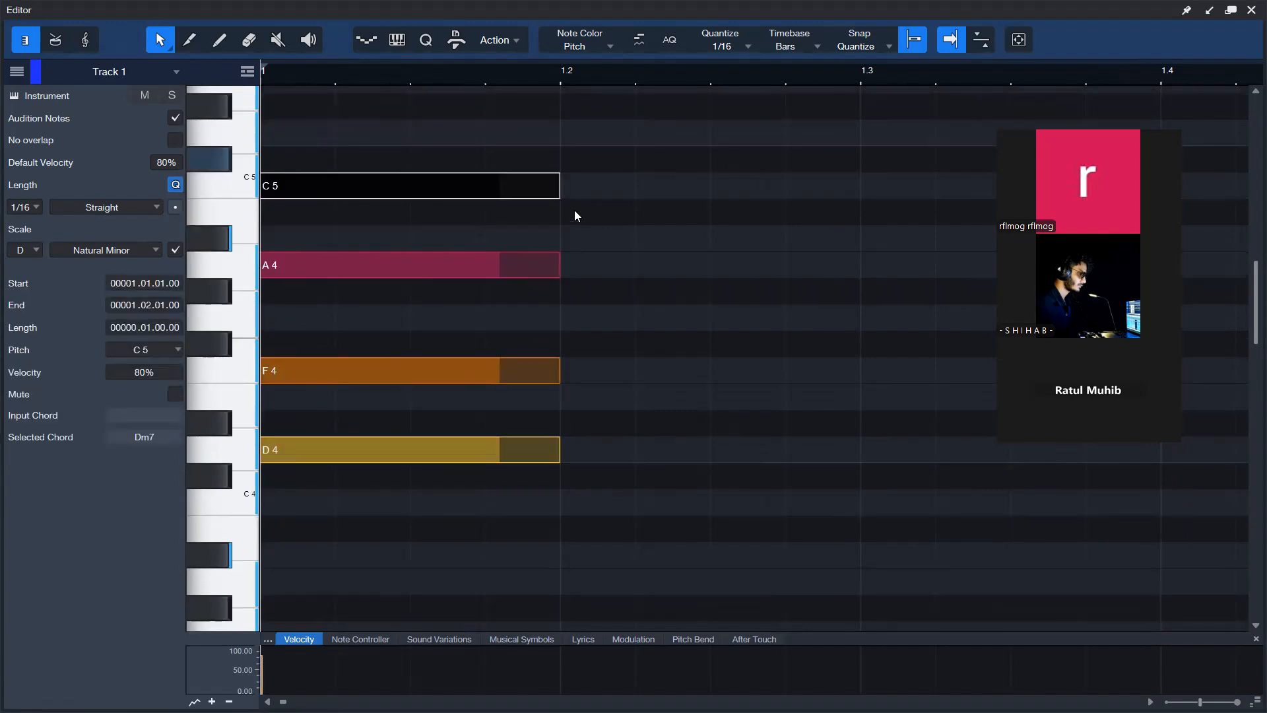
mouse_move(588, 543)
mouse_down()
mouse_move(305, 243)
mouse_move(277, 174)
mouse_move(602, 149)
mouse_up()
scroll(280, 215, up, 3)
scroll(604, 172, down, 3)
scroll(606, 198, up, 2)
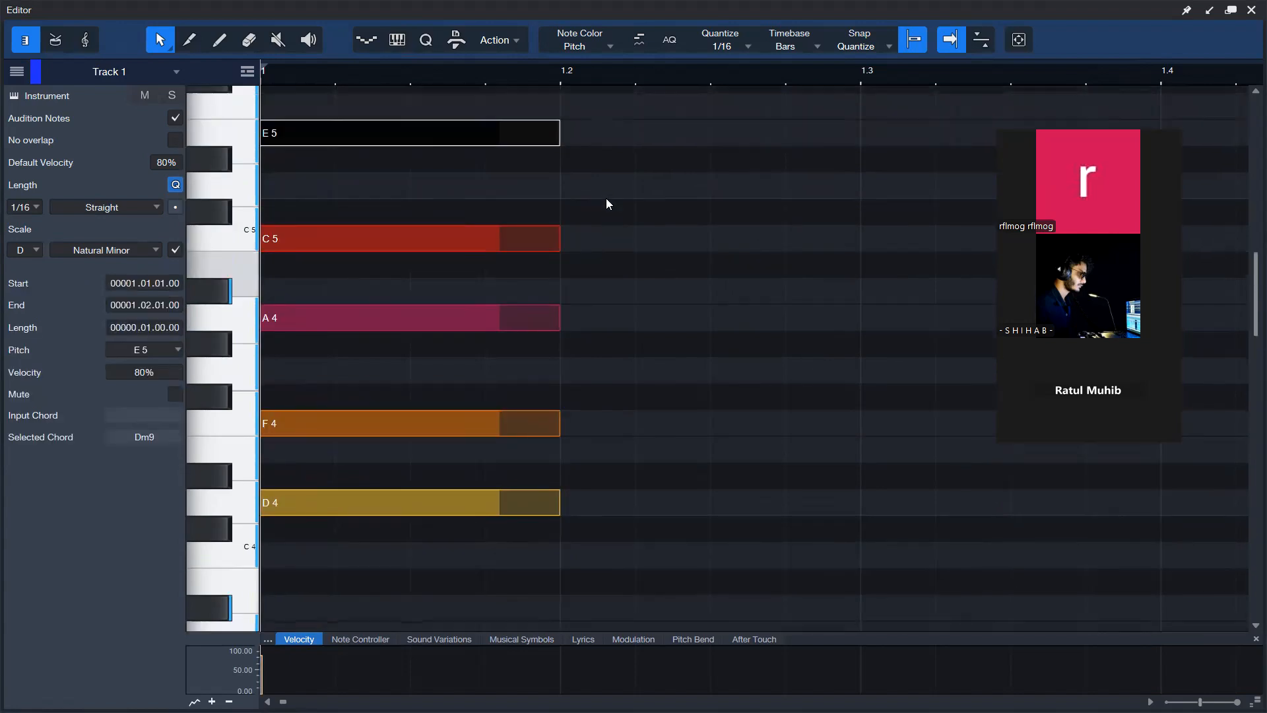
scroll(614, 201, up, 1)
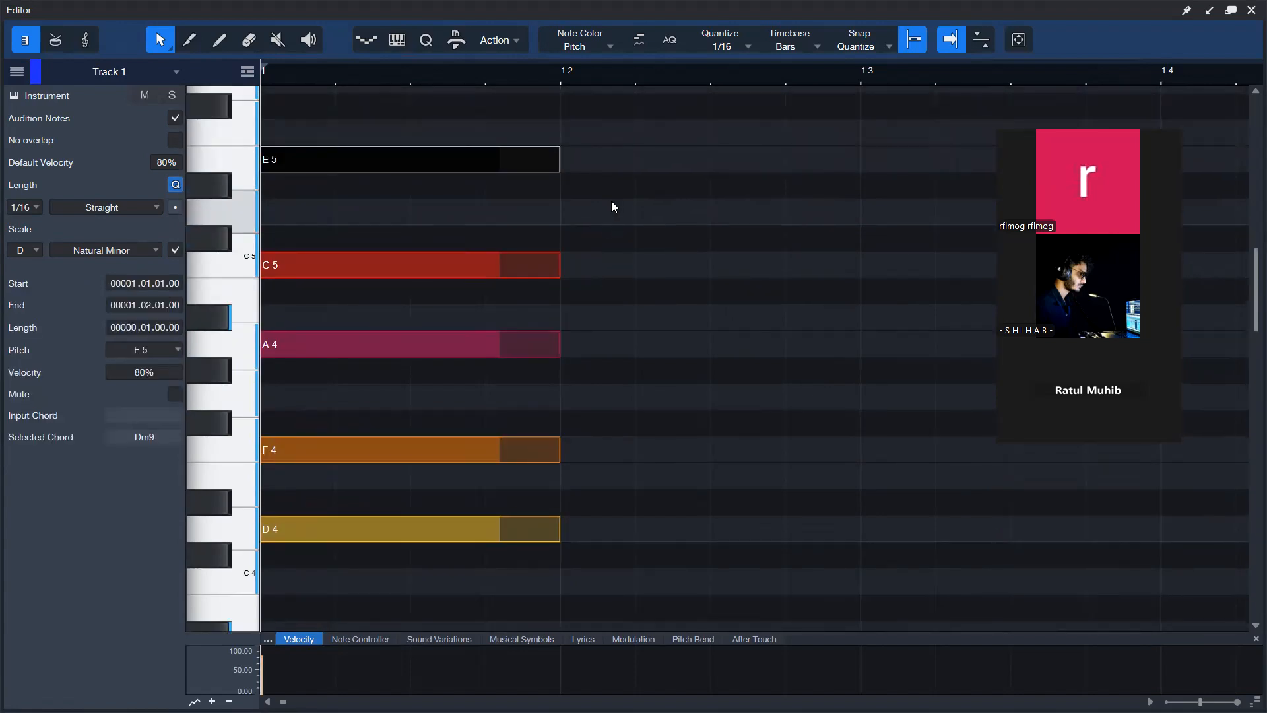
scroll(634, 152, down, 2)
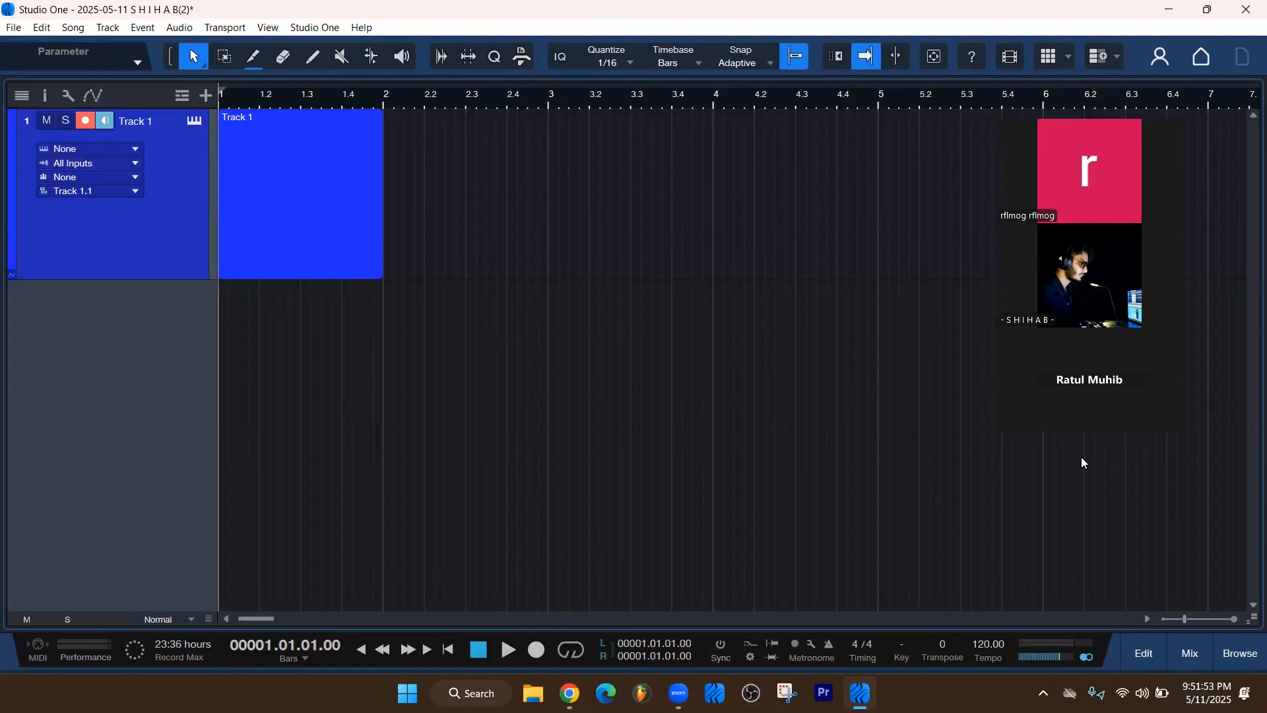